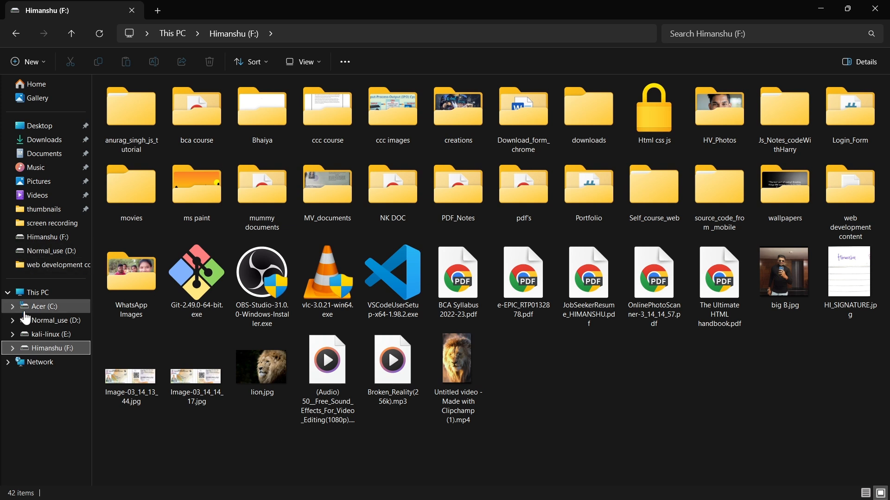
Open the NEW folder on the Normal_use (D:) drive.
{"action": "left_click", "coordinate": [28, 320]}
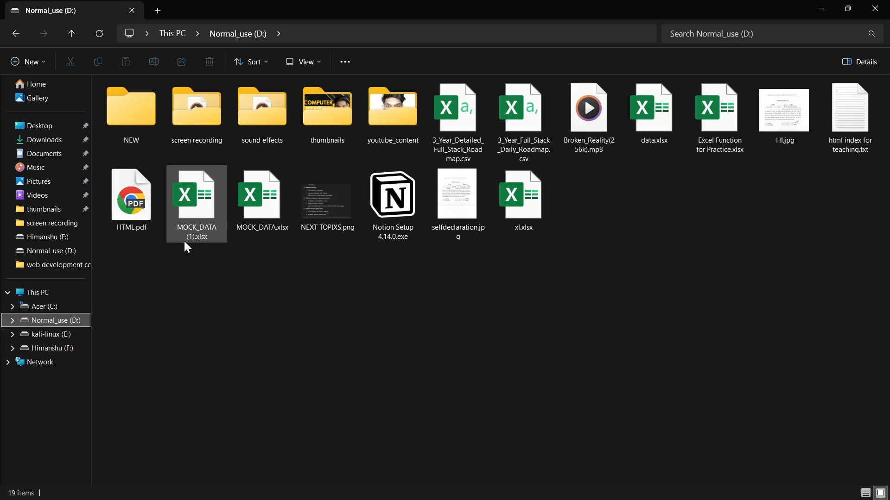
{"action": "left_click", "coordinate": [124, 129]}
{"action": "double_click", "coordinate": [123, 121]}
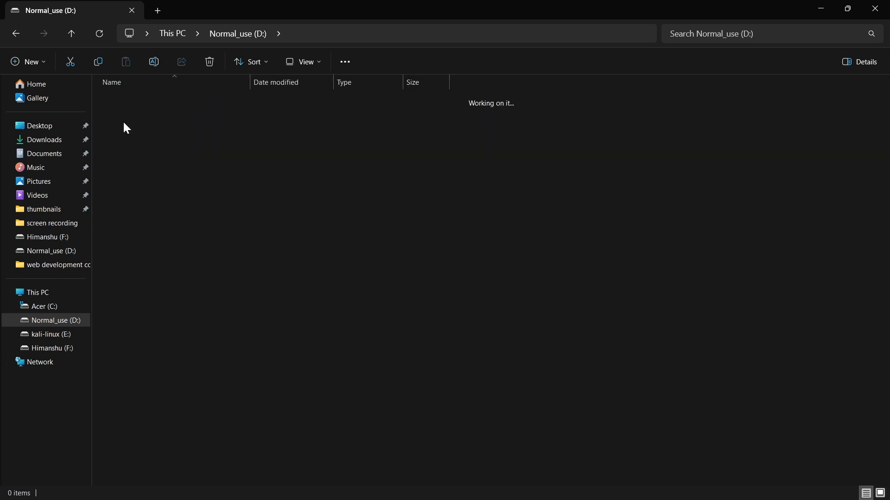
{"action": "left_click", "coordinate": [15, 34]}
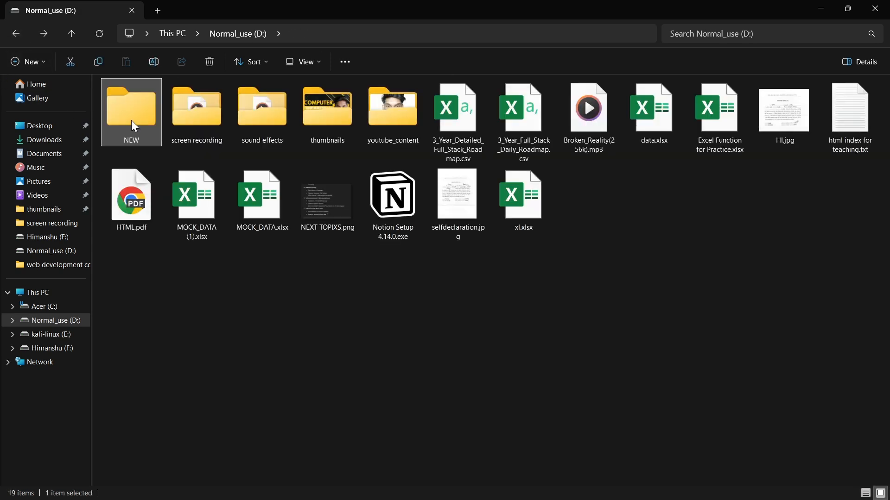
{"action": "double_click", "coordinate": [118, 116]}
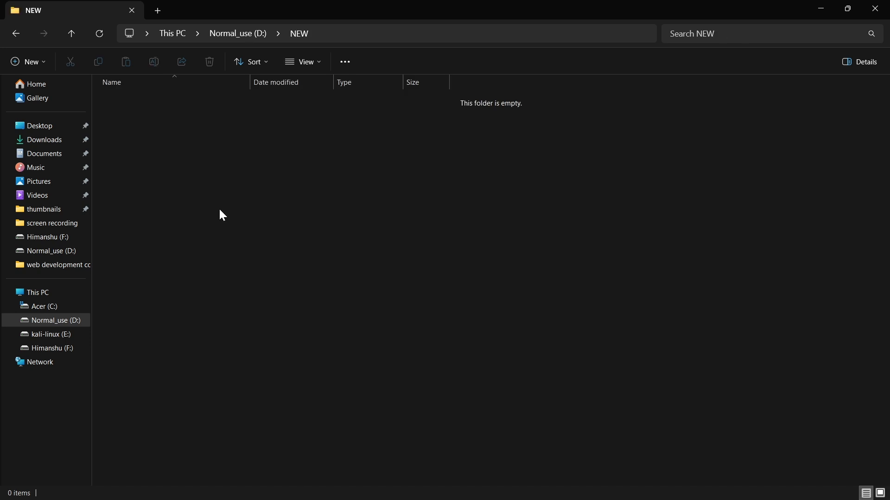
Create a text document named new.txt in the NEW folder.
{"action": "right_click", "coordinate": [191, 178]}
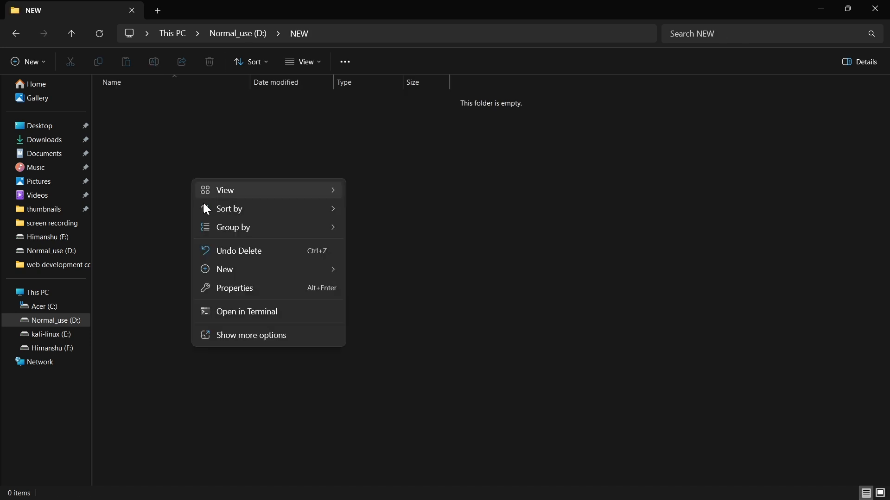
{"action": "left_click", "coordinate": [224, 335]}
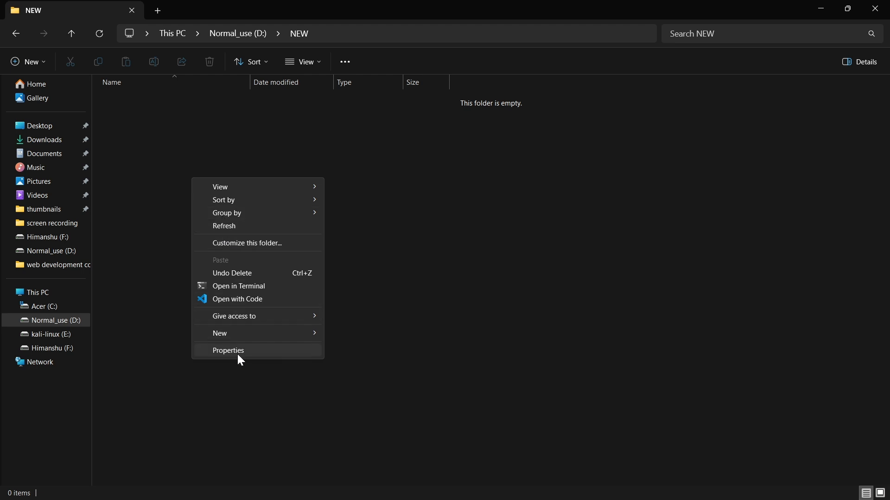
{"action": "mouse_move", "coordinate": [234, 334]}
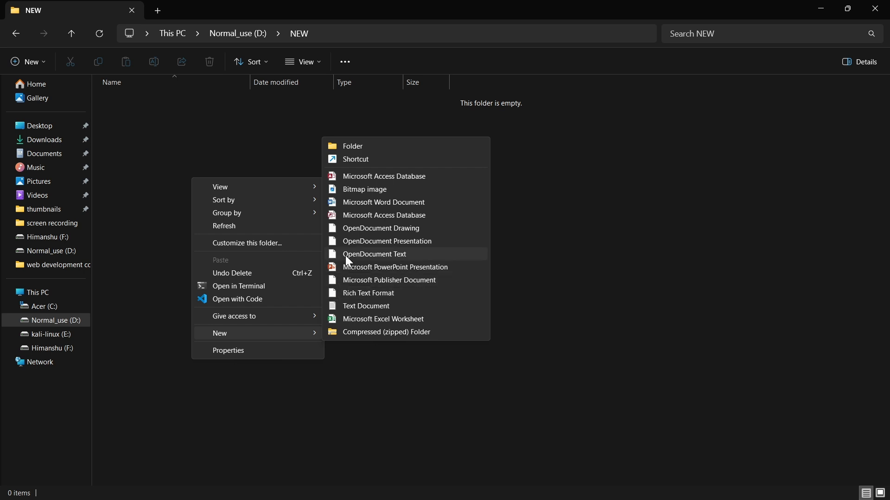
{"action": "left_click", "coordinate": [344, 306]}
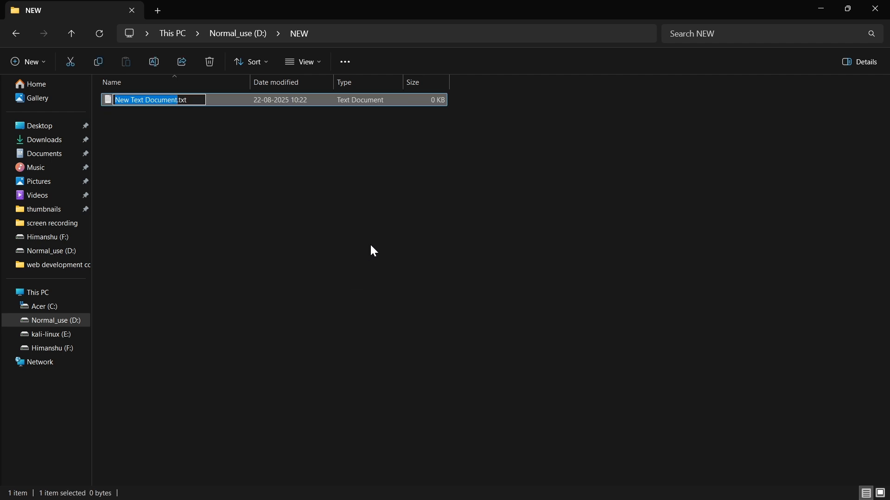
{"action": "type", "text": "new"}
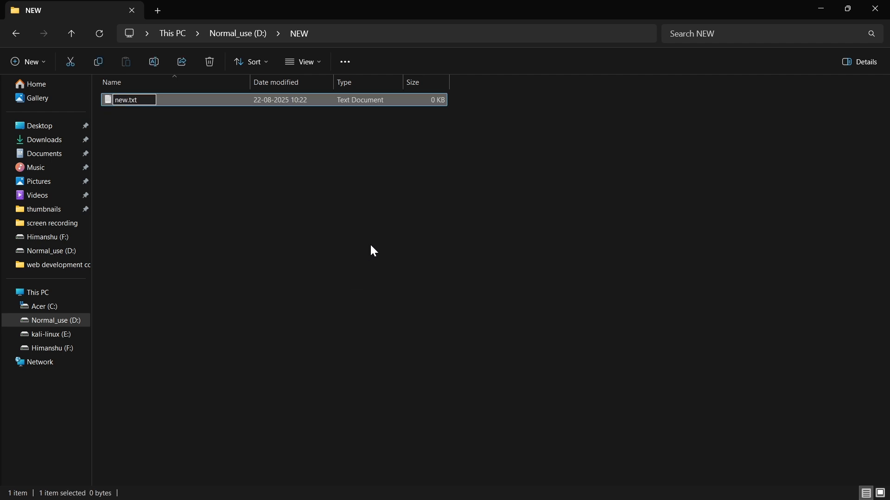
{"action": "left_click", "coordinate": [370, 246]}
Duplicate new.txt eight times within the NEW folder.
{"action": "left_click", "coordinate": [244, 104]}
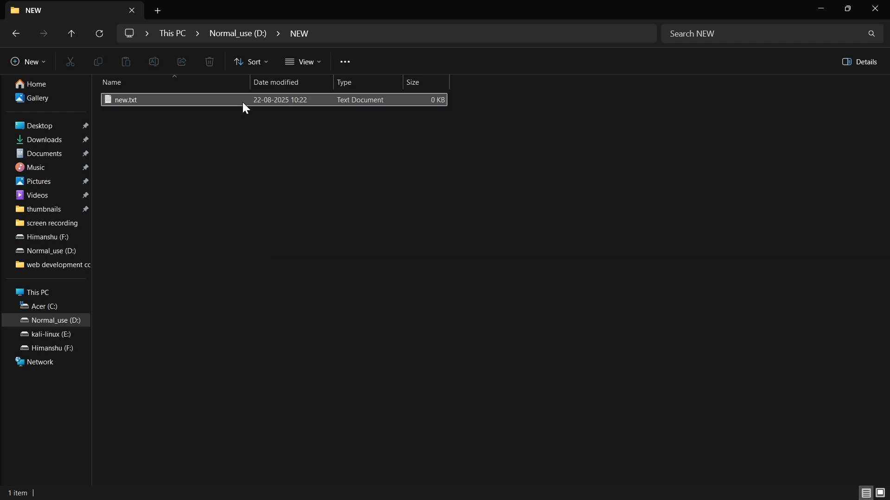
{"action": "key", "text": "ctrl+c"}
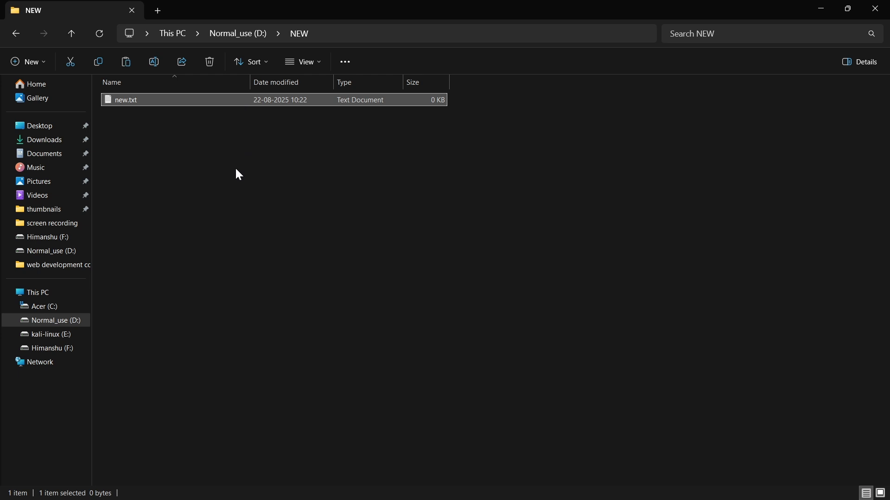
{"action": "key", "text": "ctrl+v"}
{"action": "key", "text": "ctrl+v"}
{"action": "key", "text": "ctrl+v"}
{"action": "key", "text": "ctrl+v"}
{"action": "key", "text": "ctrl+v"}
{"action": "key", "text": "ctrl+v"}
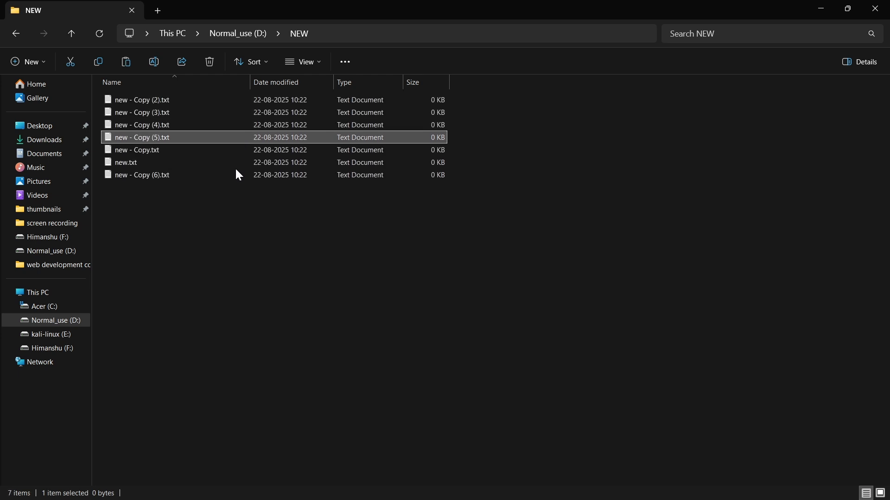
{"action": "key", "text": "ctrl+v"}
{"action": "key", "text": "ctrl+v"}
{"action": "left_click", "coordinate": [207, 240]}
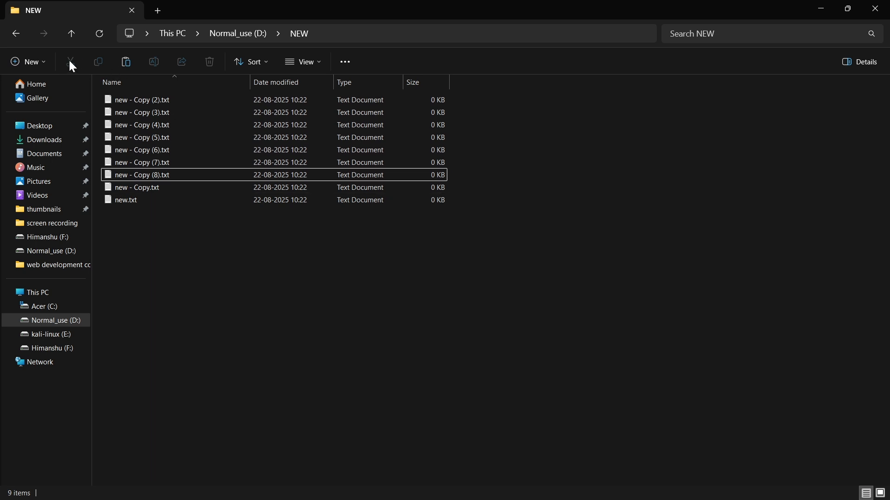
Move the seven files from HTML.pdf through xl.xlsx out of the D: drive root into the NEW folder.
{"action": "left_click", "coordinate": [15, 32]}
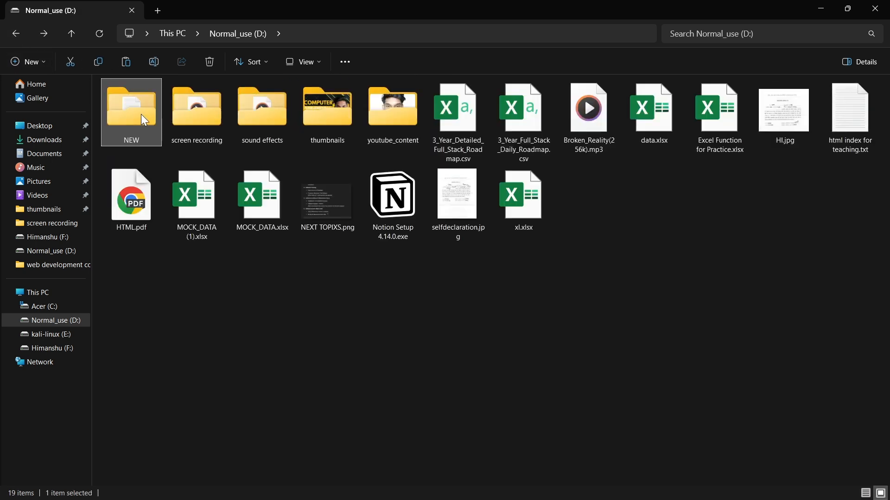
{"action": "double_click", "coordinate": [143, 118]}
{"action": "left_click", "coordinate": [16, 33]}
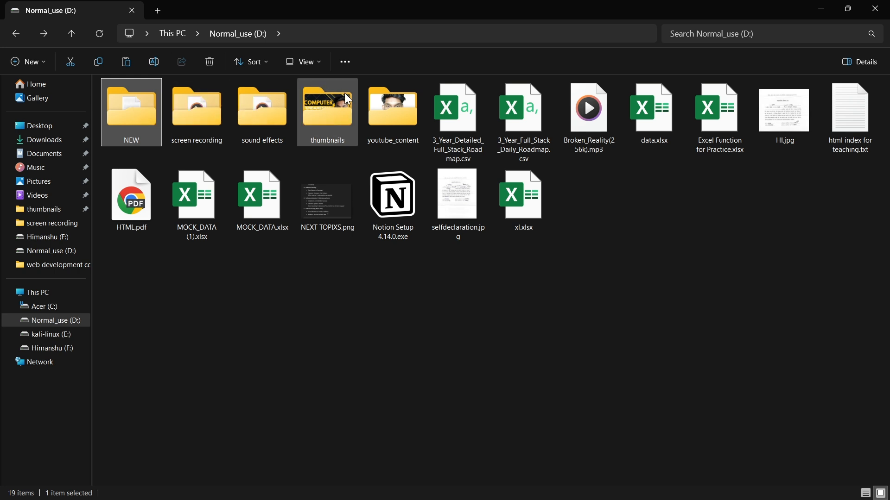
{"action": "left_click_drag", "start_coordinate": [147, 304], "coordinate": [527, 182]}
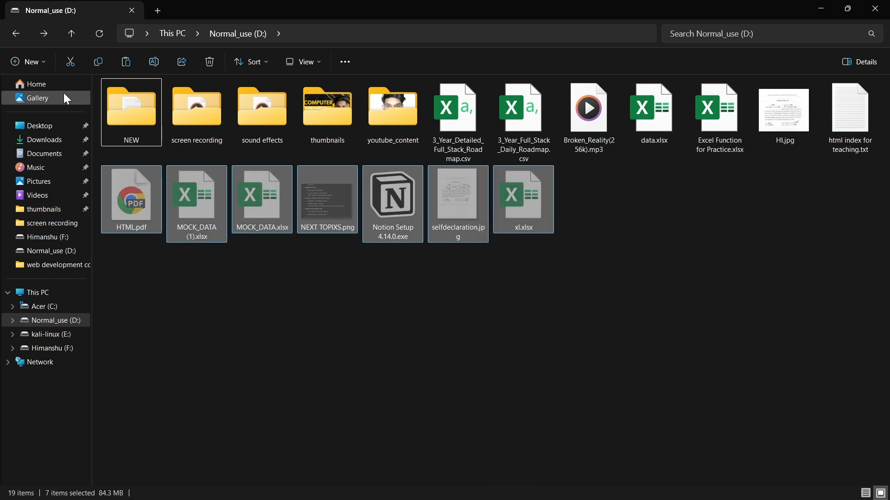
{"action": "double_click", "coordinate": [124, 115]}
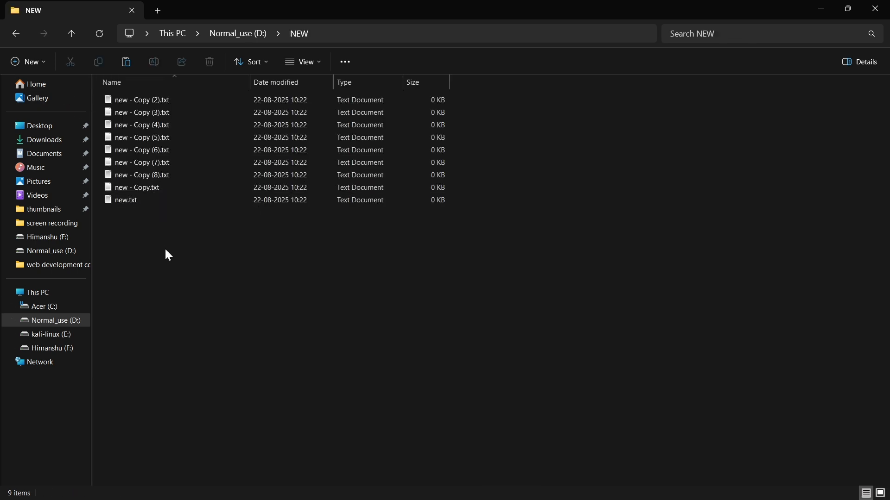
{"action": "key", "text": "ctrl+v"}
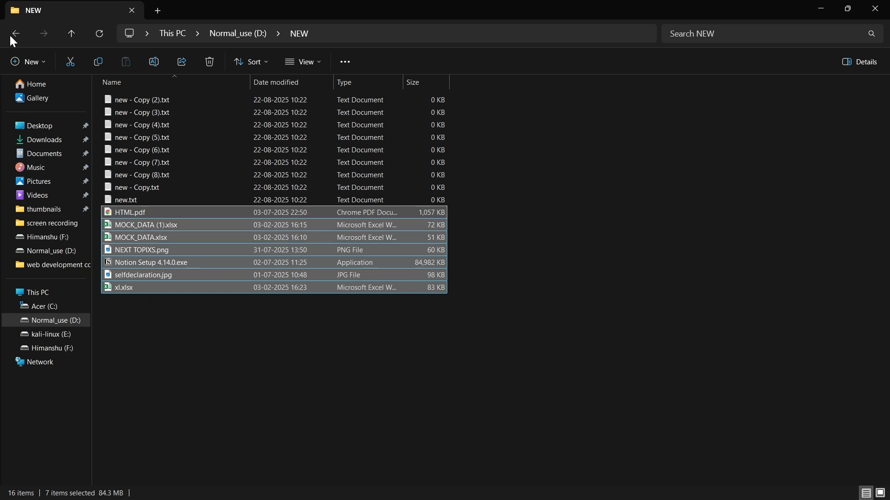
Check the size and file count in the NEW folder's properties on the D: drive, and close them.
{"action": "left_click", "coordinate": [14, 33]}
{"action": "right_click", "coordinate": [127, 90]}
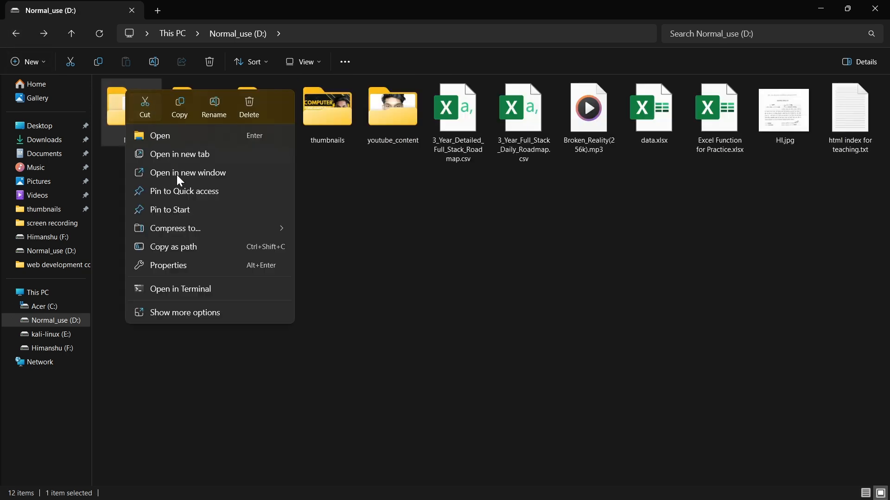
{"action": "left_click", "coordinate": [159, 314]}
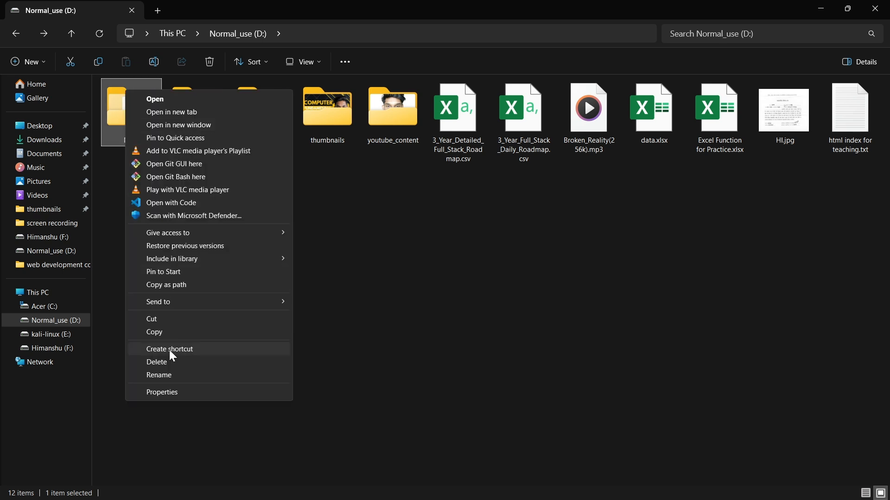
{"action": "left_click", "coordinate": [170, 395]}
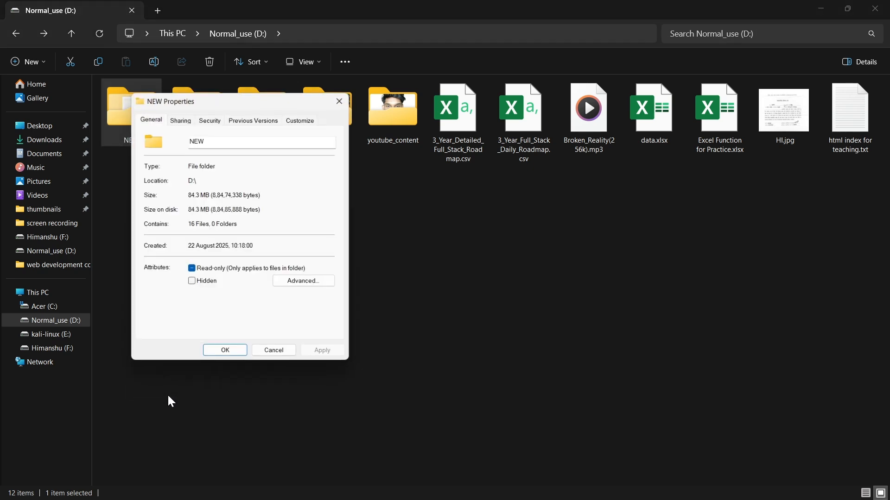
{"action": "left_click_drag", "start_coordinate": [205, 99], "coordinate": [256, 91]}
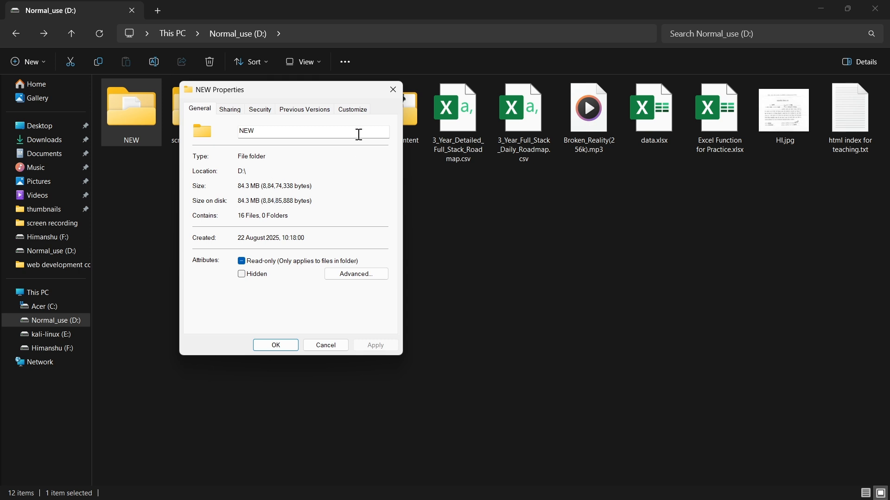
{"action": "left_click", "coordinate": [393, 90]}
{"action": "left_click", "coordinate": [157, 190]}
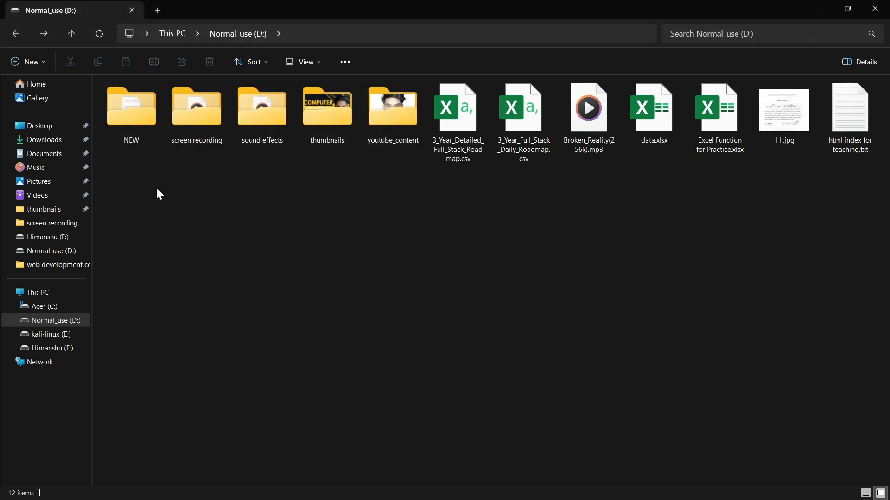
Compress the NEW folder into a ZIP archive on the D: drive, keeping the name NEW.zip.
{"action": "mouse_move", "coordinate": [124, 133]}
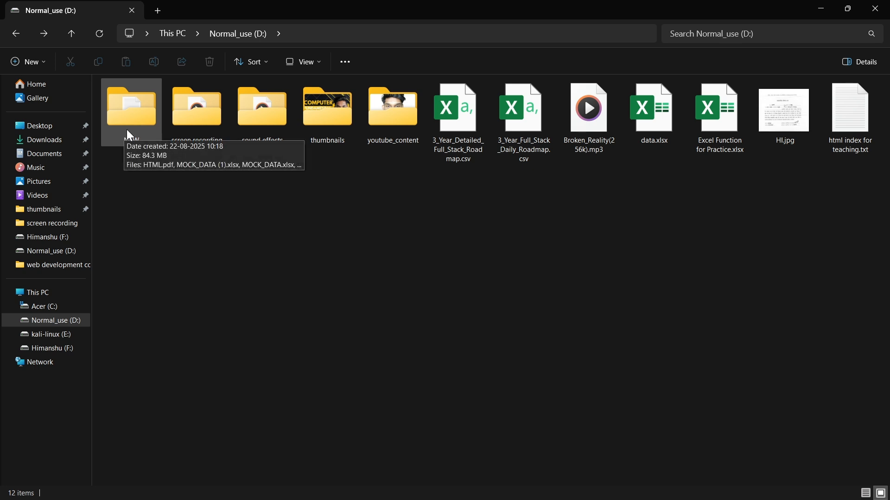
{"action": "right_click", "coordinate": [128, 131]}
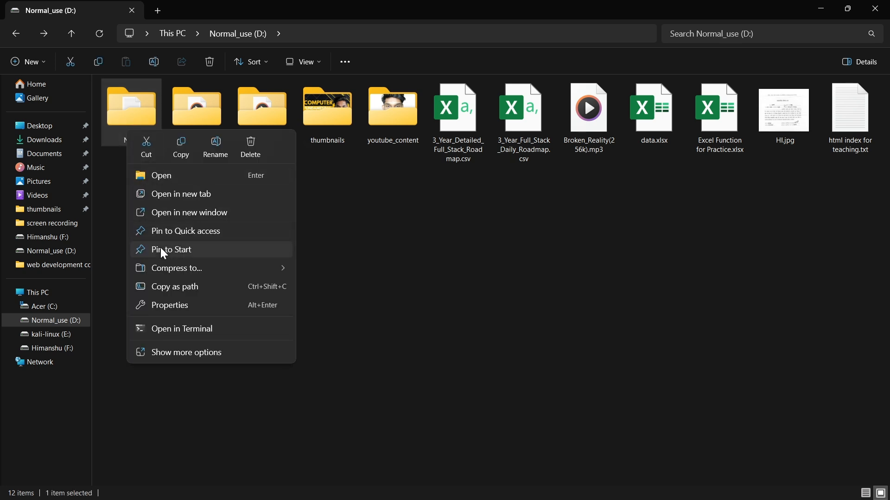
{"action": "mouse_move", "coordinate": [163, 267]}
{"action": "left_click", "coordinate": [304, 274]}
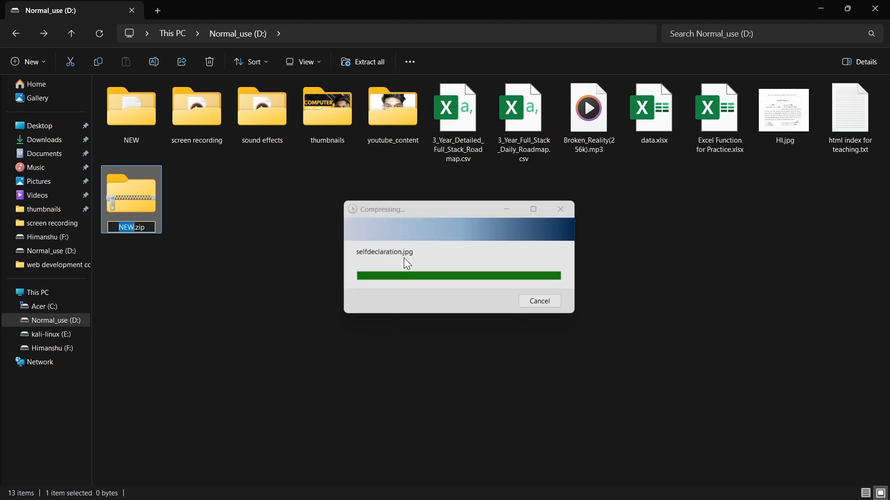
{"action": "key", "text": "Return"}
{"action": "left_click", "coordinate": [207, 235]}
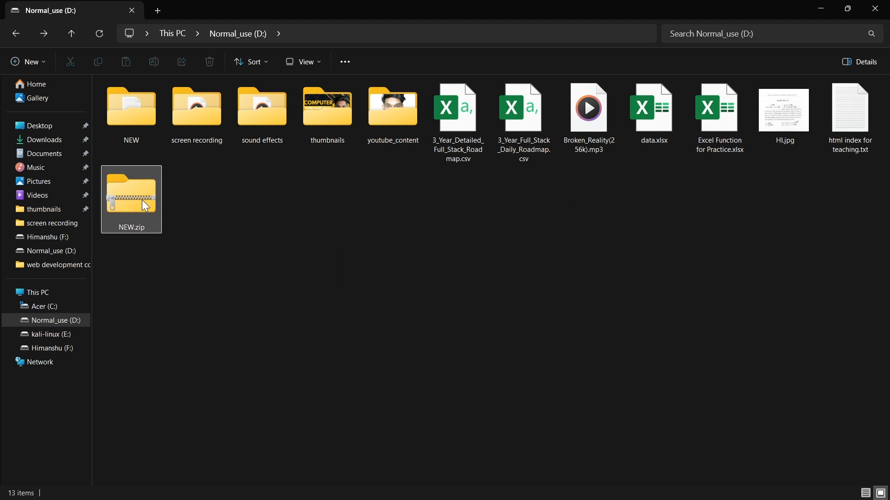
Check the file size in the properties of NEW.zip, and close them.
{"action": "left_click", "coordinate": [137, 197]}
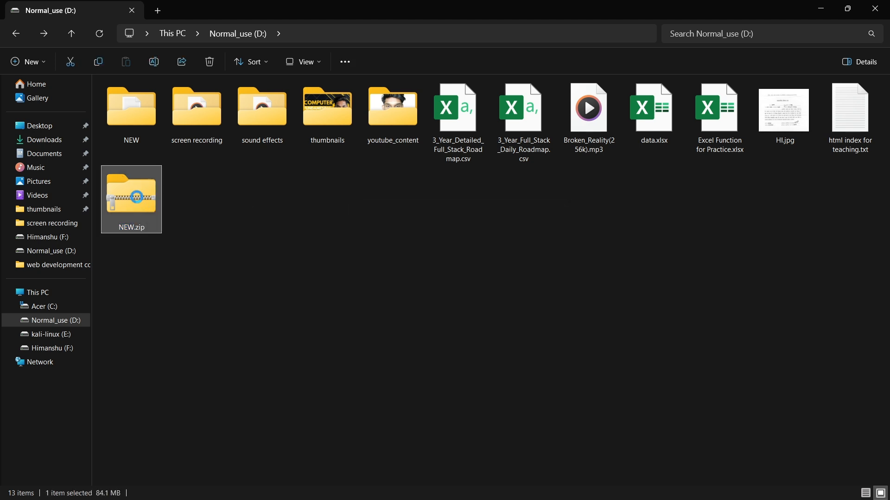
{"action": "right_click", "coordinate": [137, 196]}
{"action": "key", "text": "Escape"}
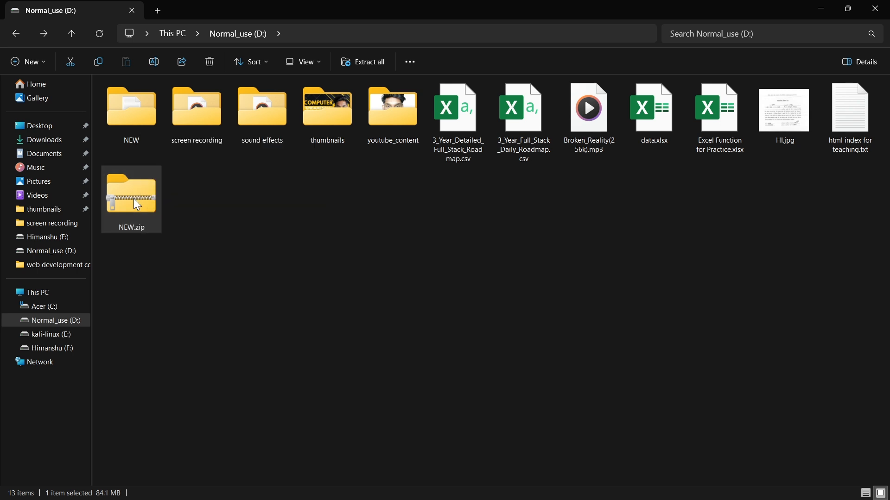
{"action": "right_click", "coordinate": [133, 199]}
{"action": "key", "text": "Escape"}
{"action": "right_click", "coordinate": [130, 200]}
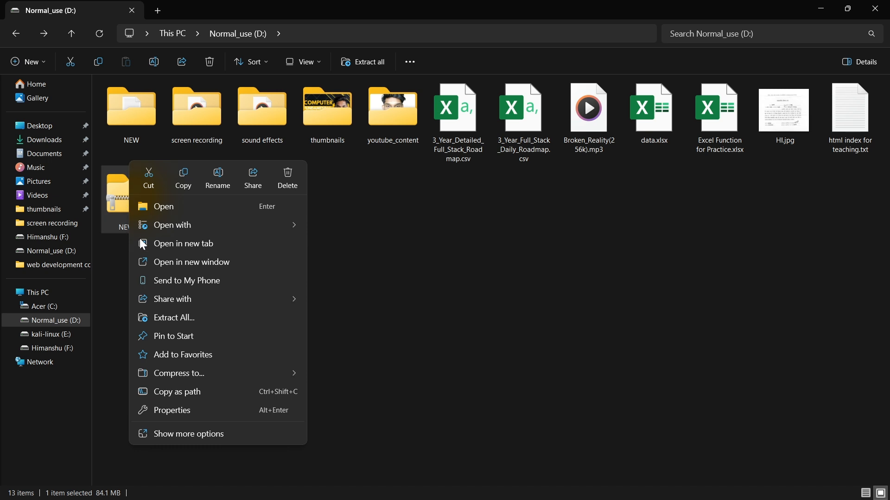
{"action": "left_click", "coordinate": [188, 409]}
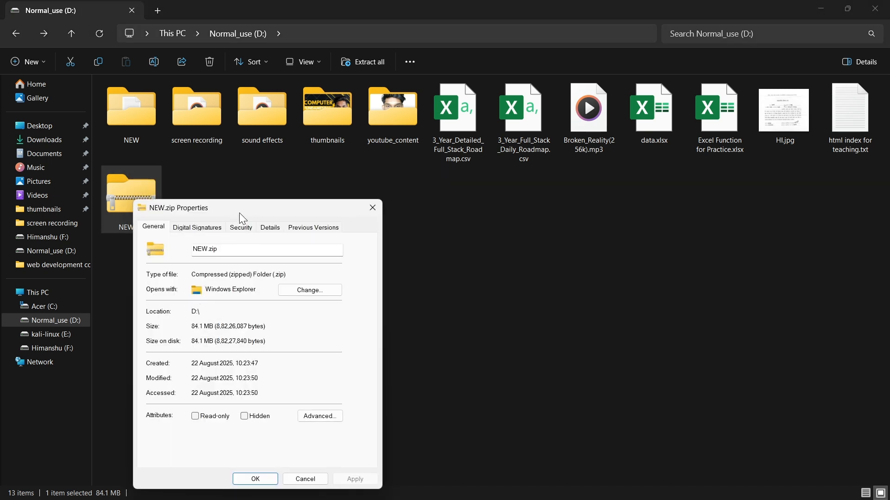
{"action": "left_click_drag", "start_coordinate": [239, 213], "coordinate": [327, 206]}
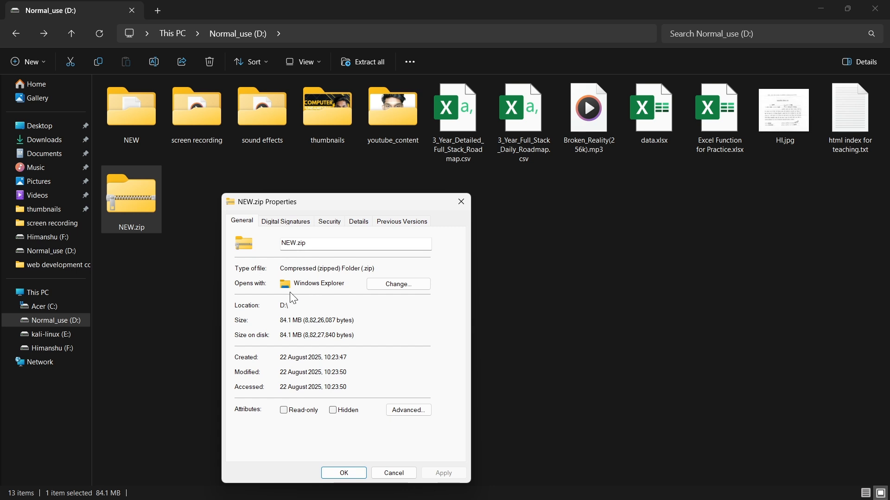
{"action": "left_click", "coordinate": [462, 201]}
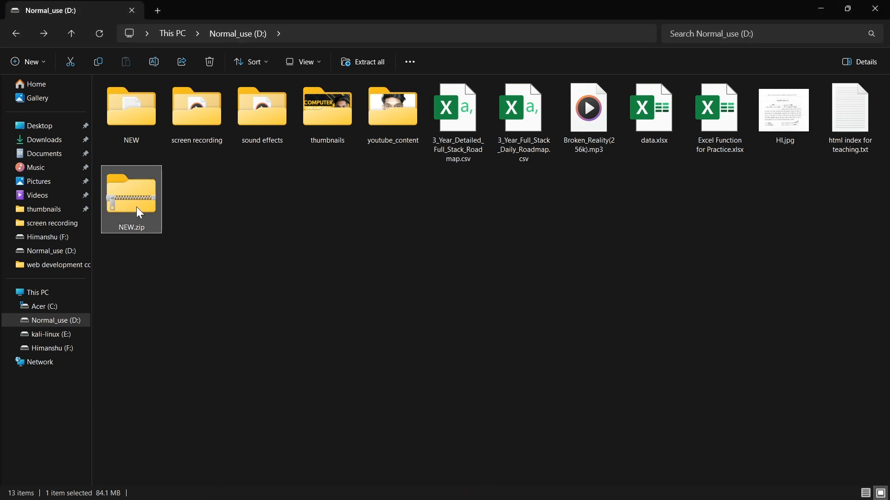
{"action": "right_click", "coordinate": [137, 202]}
{"action": "left_click", "coordinate": [129, 197]}
{"action": "right_click", "coordinate": [128, 199]}
{"action": "left_click", "coordinate": [114, 202]}
{"action": "left_click", "coordinate": [179, 232]}
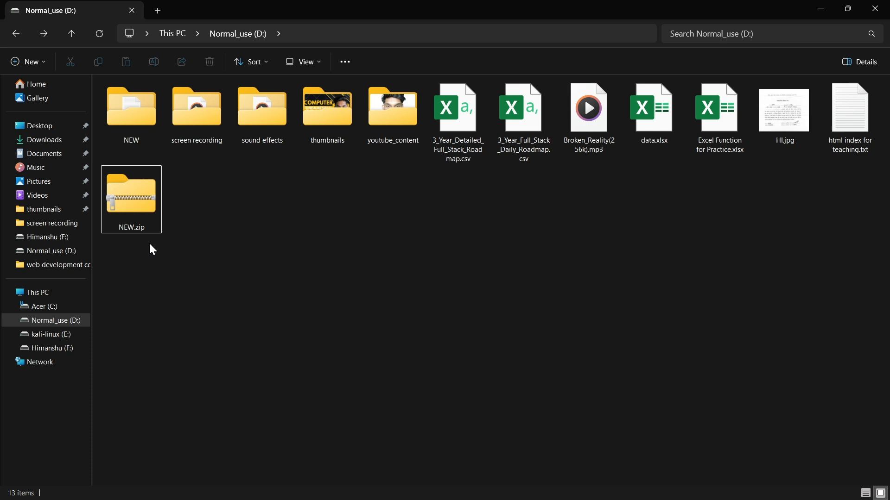
{"action": "left_click", "coordinate": [125, 202]}
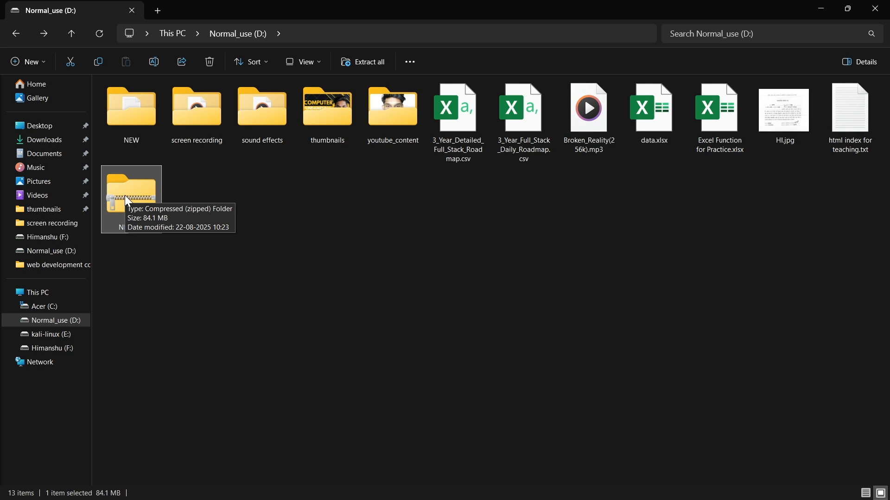
Extract all of NEW.zip into the suggested destination folder NEW on the D: drive, and close the window showing the extracted files.
{"action": "left_click", "coordinate": [203, 192]}
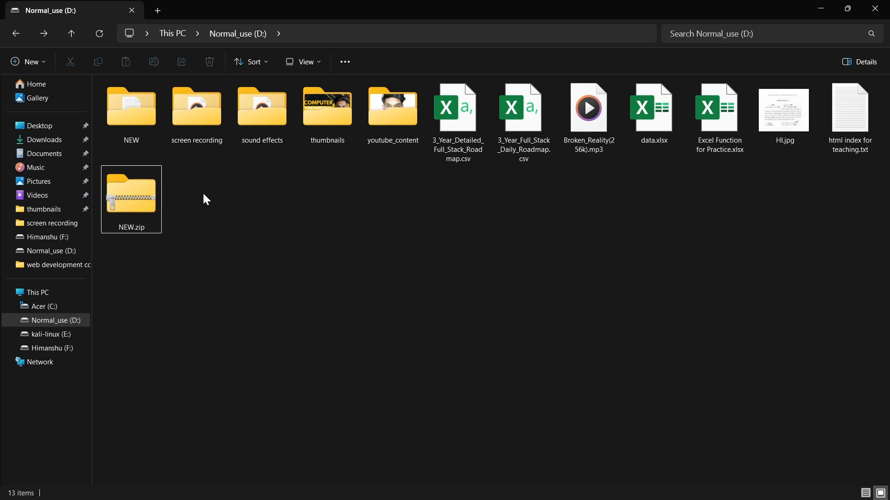
{"action": "left_click", "coordinate": [133, 203]}
{"action": "right_click", "coordinate": [133, 204]}
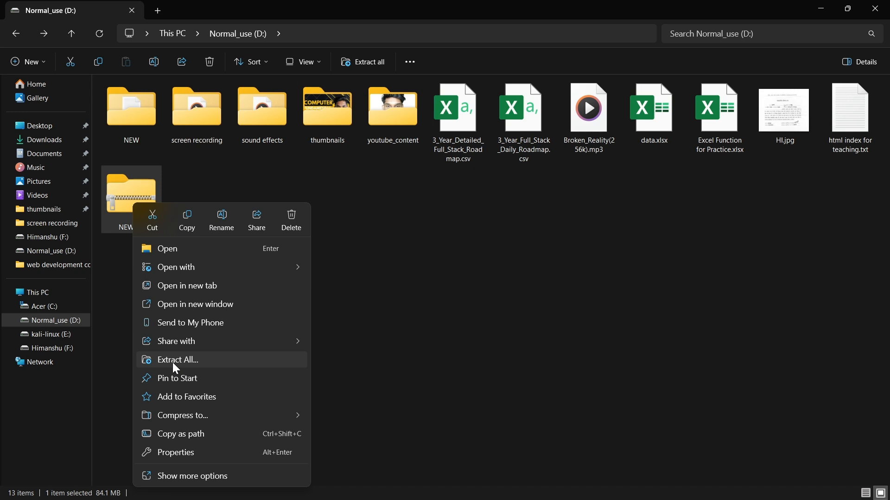
{"action": "left_click", "coordinate": [122, 338]}
{"action": "right_click", "coordinate": [149, 204]}
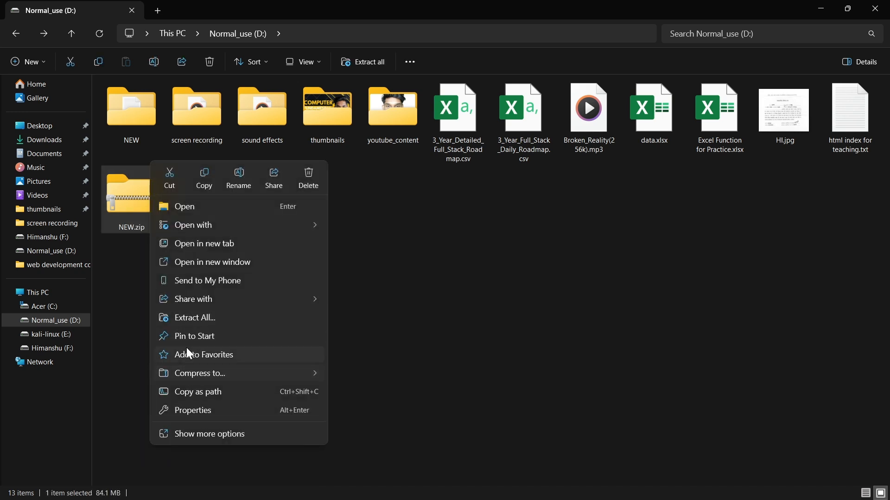
{"action": "left_click", "coordinate": [182, 318]}
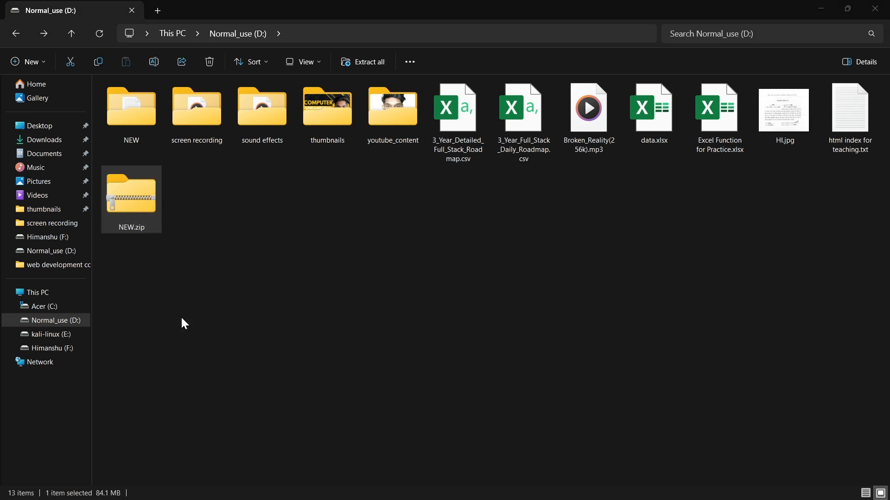
{"action": "left_click", "coordinate": [537, 374]}
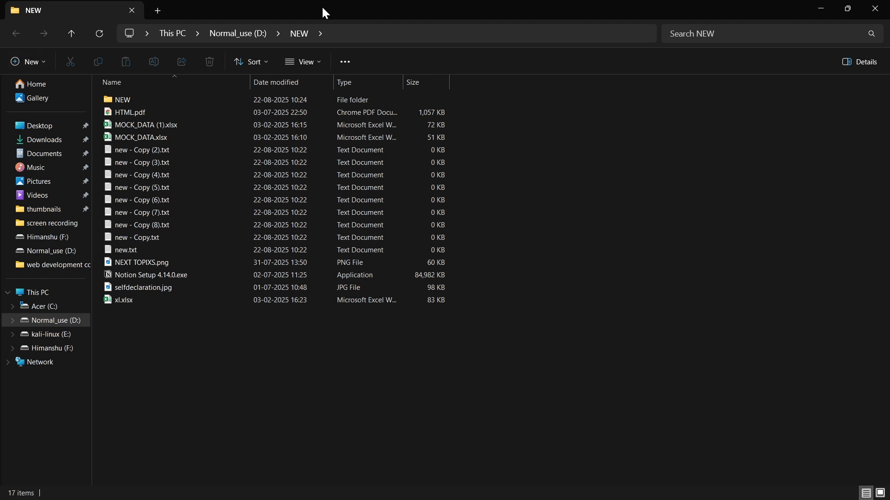
{"action": "left_click", "coordinate": [875, 8]}
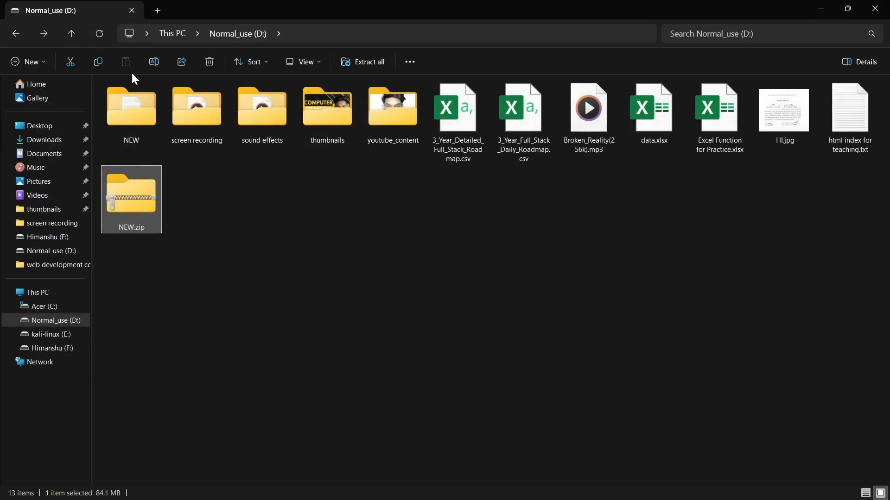
Look inside the extracted NEW subfolder within the D: drive's NEW folder, and delete that subfolder.
{"action": "double_click", "coordinate": [123, 113]}
{"action": "double_click", "coordinate": [129, 98]}
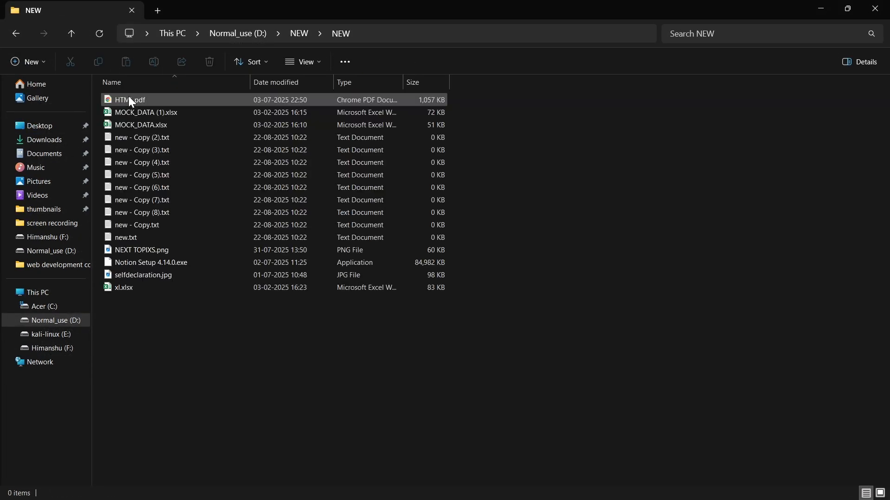
{"action": "left_click", "coordinate": [14, 34]}
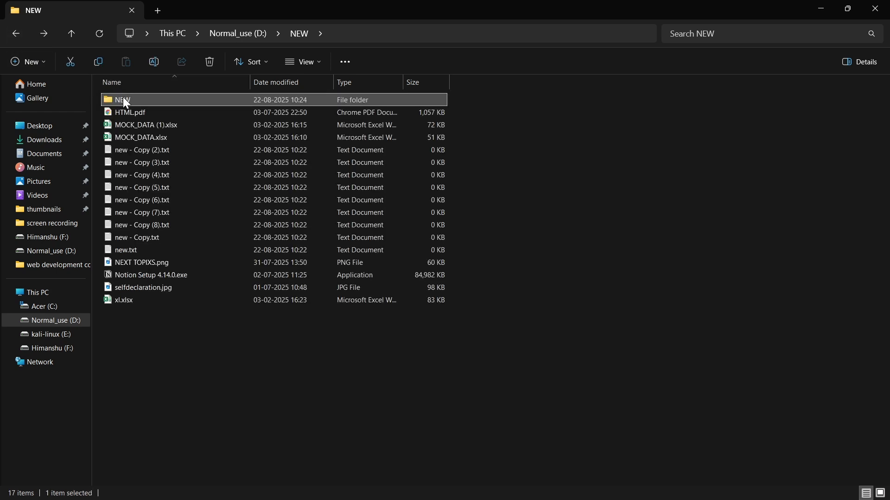
{"action": "left_click", "coordinate": [207, 61]}
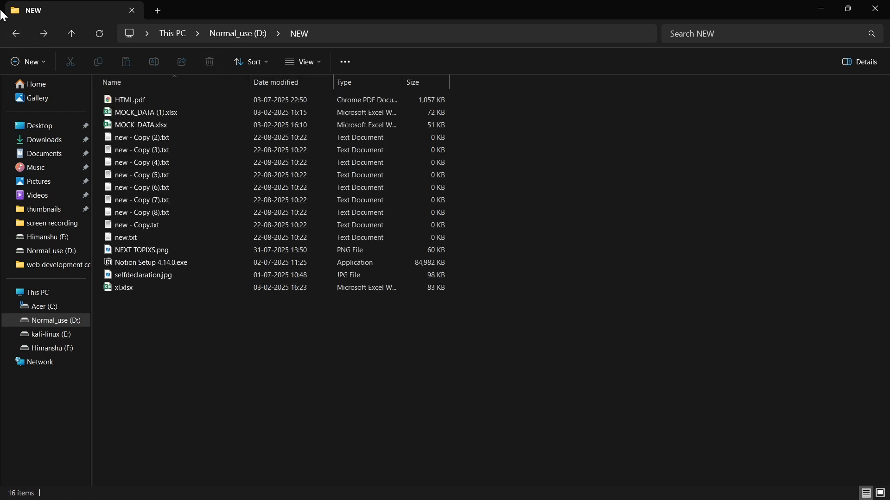
Return to the D: drive root and delete the NEW.zip archive.
{"action": "left_click", "coordinate": [18, 33]}
{"action": "left_click", "coordinate": [150, 207]}
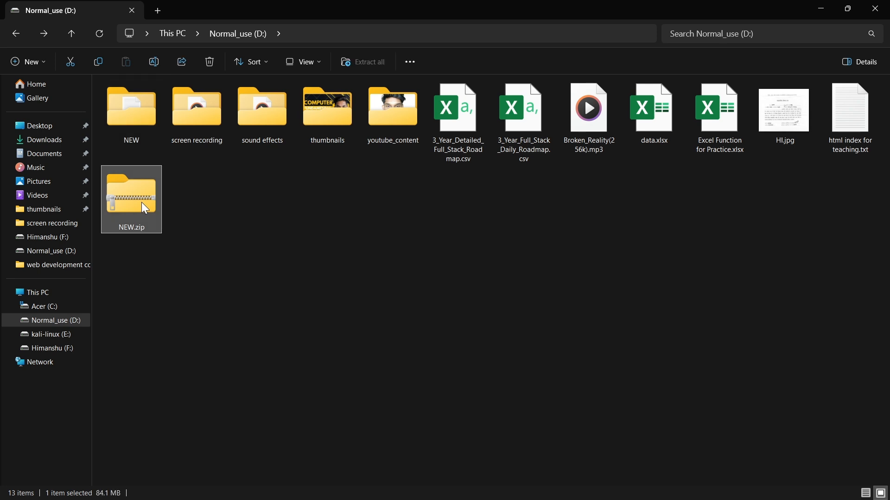
{"action": "right_click", "coordinate": [141, 202]}
{"action": "left_click", "coordinate": [210, 62]}
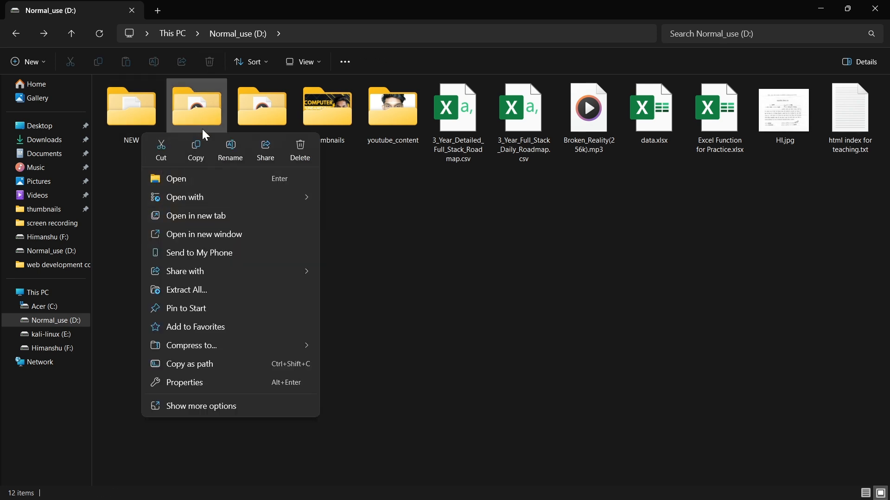
{"action": "left_click", "coordinate": [366, 221]}
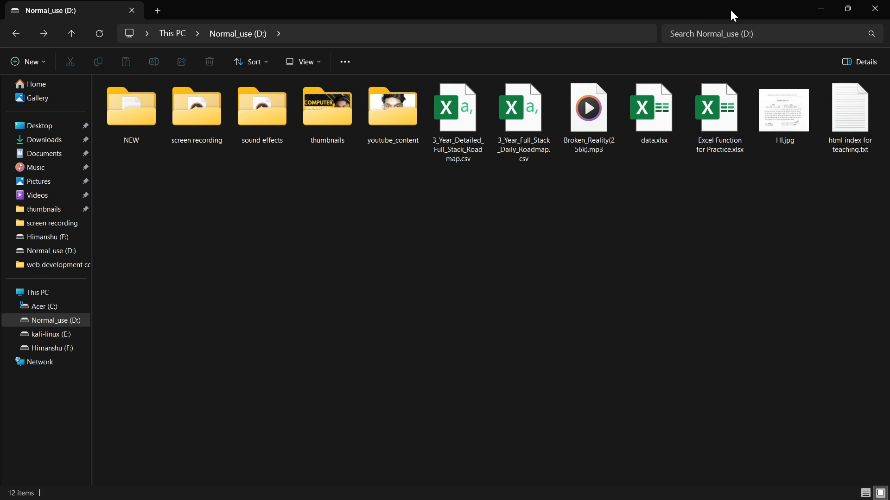
Minimize the file window and open the Recycle Bin by searching Windows for "rec".
{"action": "left_click", "coordinate": [824, 9]}
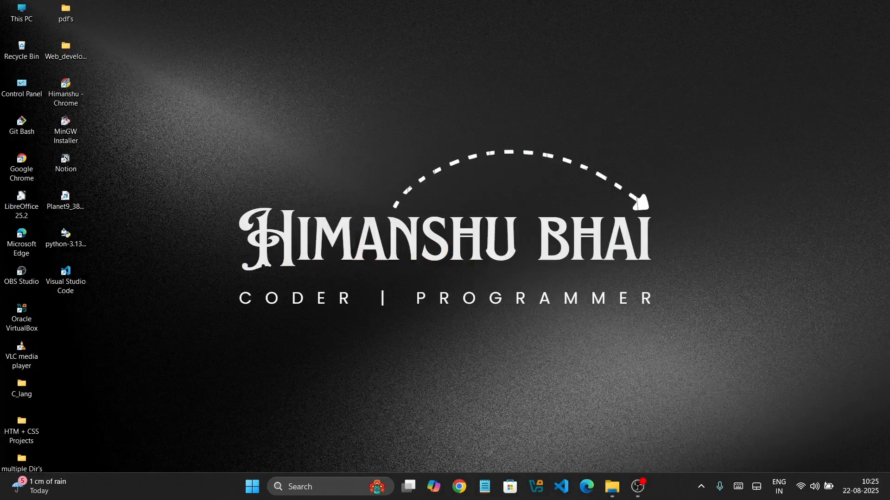
{"action": "left_click", "coordinate": [309, 486]}
{"action": "type", "text": "er"}
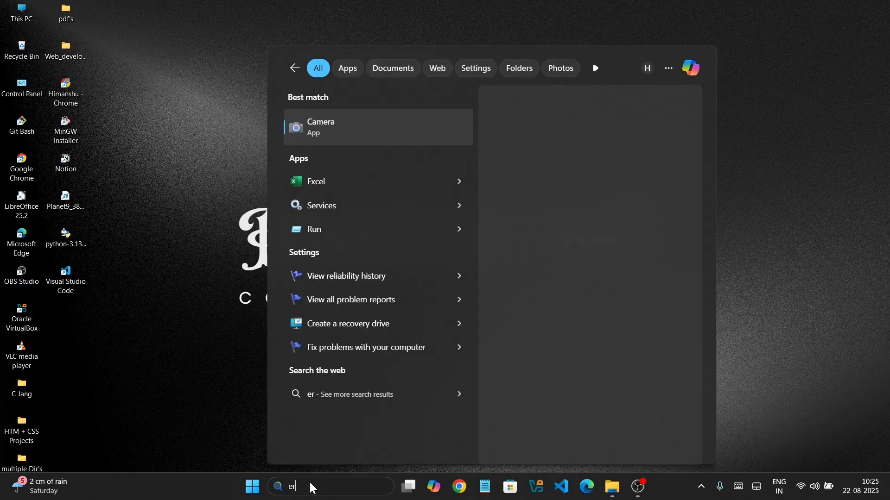
{"action": "key", "text": "BackSpace"}
{"action": "key", "text": "BackSpace"}
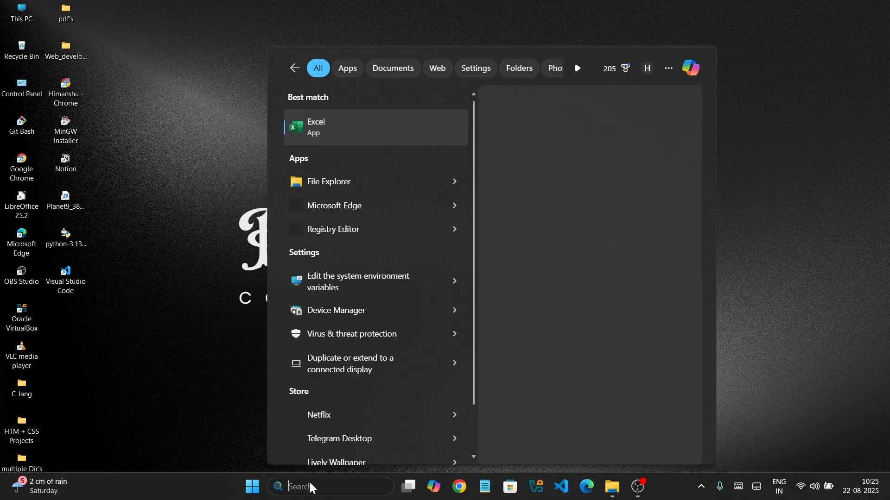
{"action": "type", "text": "re"}
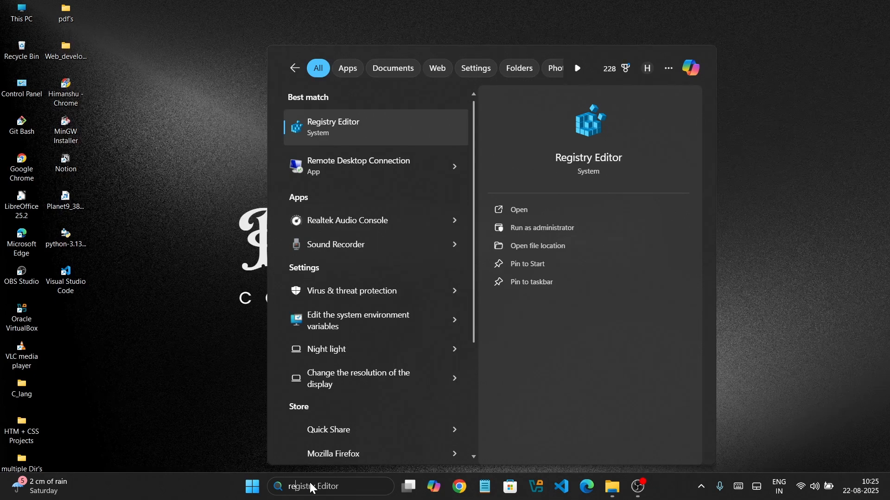
{"action": "type", "text": "x"}
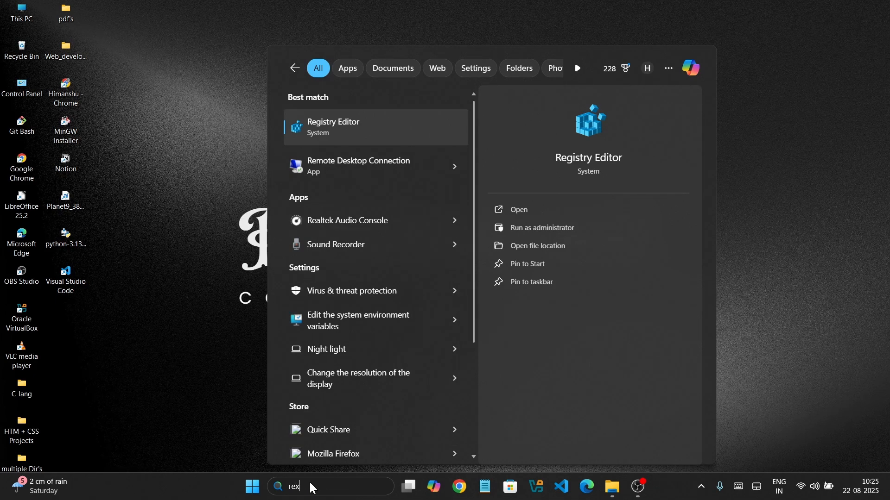
{"action": "key", "text": "BackSpace"}
{"action": "type", "text": "covery Drive"}
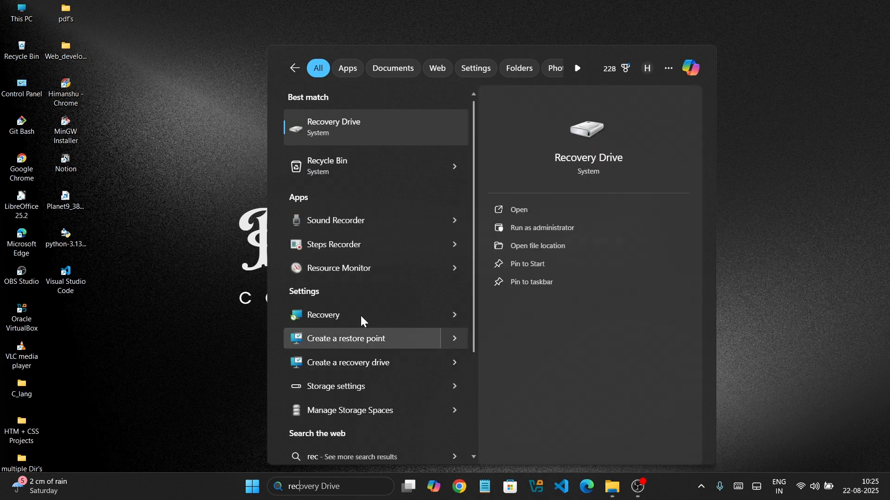
{"action": "left_click", "coordinate": [371, 167]}
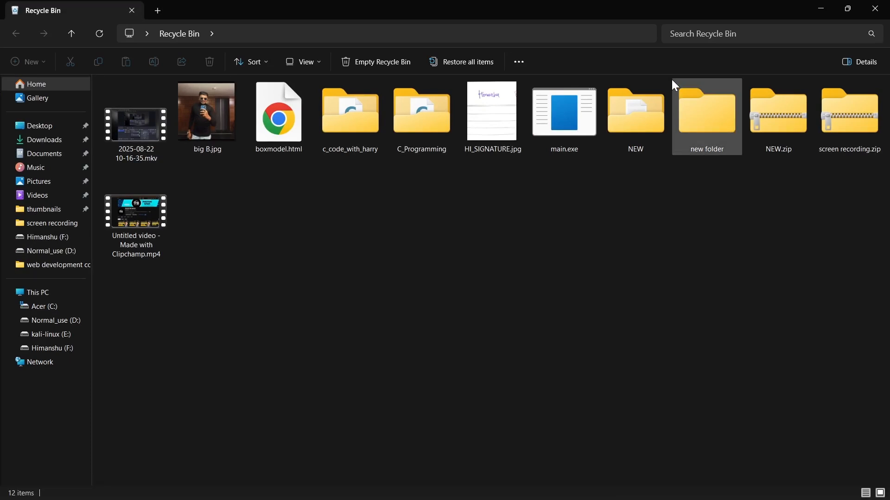
Empty the Recycle Bin, permanently deleting all its items, and close its window.
{"action": "left_click", "coordinate": [625, 119]}
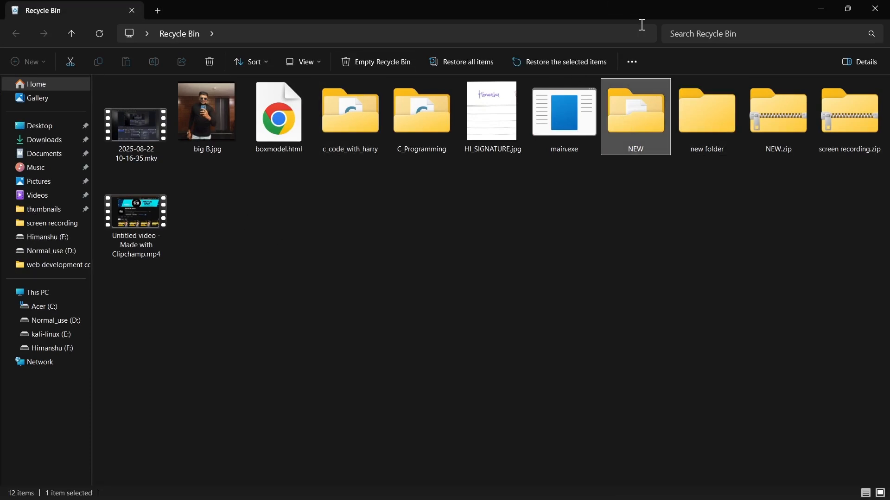
{"action": "left_click", "coordinate": [581, 168]}
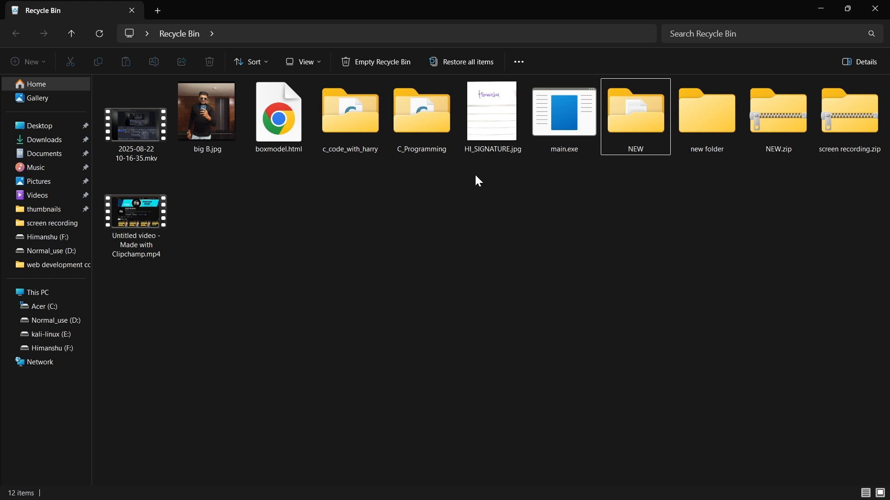
{"action": "scroll", "coordinate": [474, 177], "scroll_direction": "down", "scroll_amount": 1}
{"action": "left_click", "coordinate": [595, 142]}
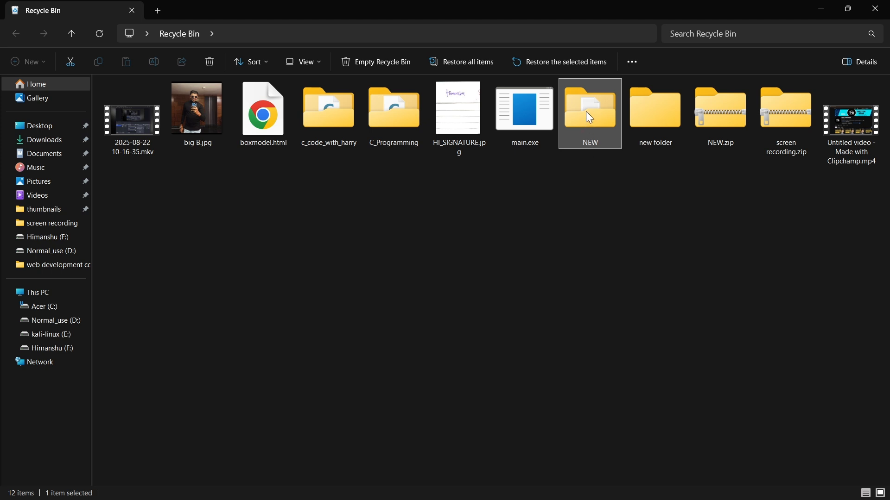
{"action": "left_click", "coordinate": [588, 165]}
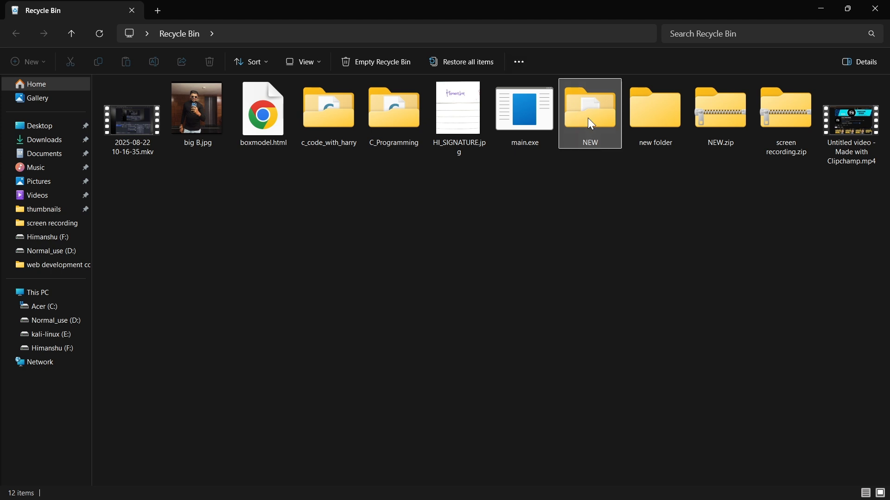
{"action": "left_click", "coordinate": [588, 115]}
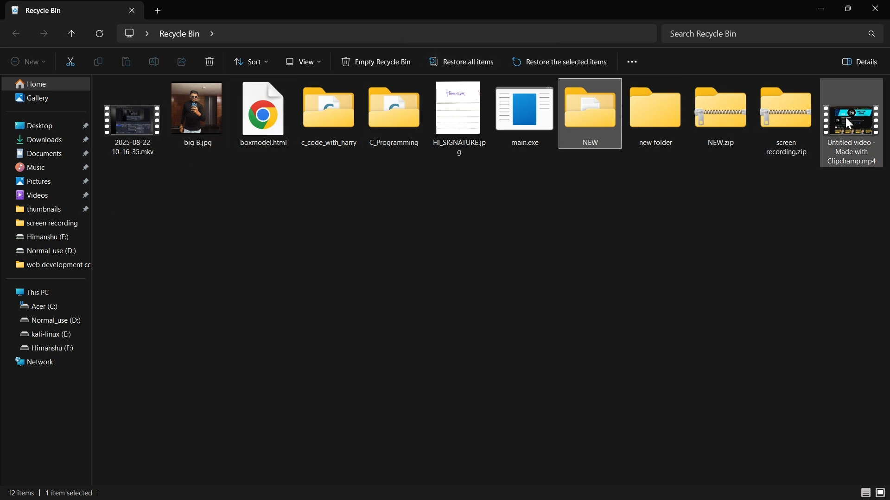
{"action": "left_click", "coordinate": [388, 68]}
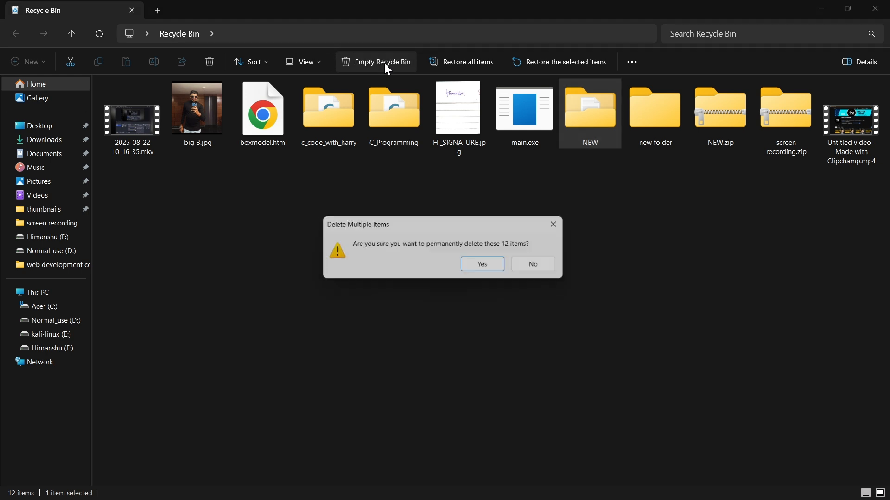
{"action": "left_click", "coordinate": [480, 269]}
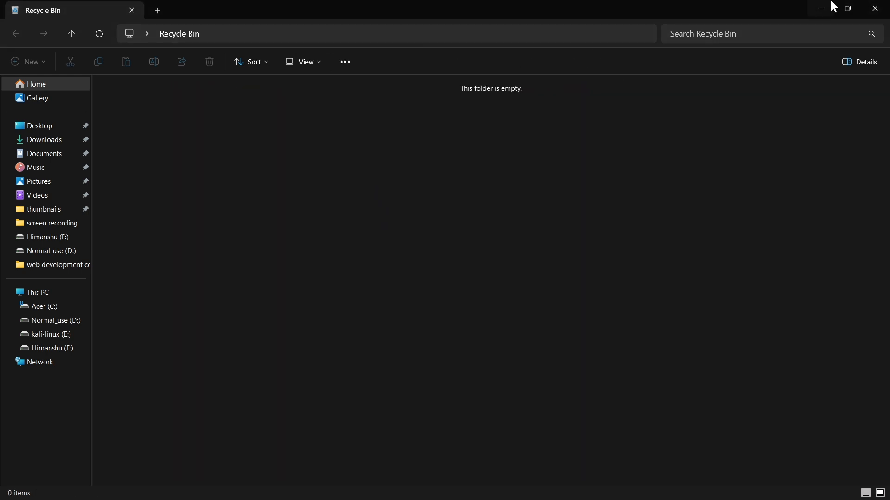
{"action": "left_click", "coordinate": [874, 7]}
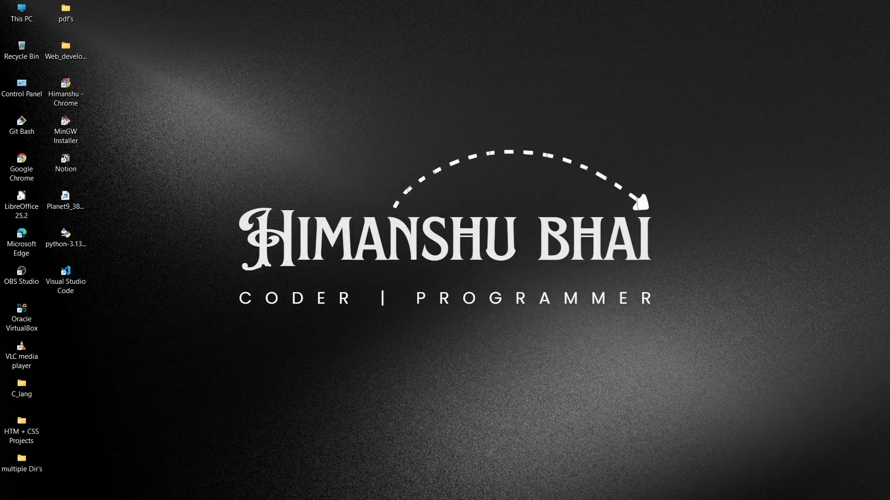
Bring back the D: drive window, show the drives under This PC, and open USB Drive (G:) to view its contents.
{"action": "mouse_move", "coordinate": [420, 496]}
{"action": "left_click", "coordinate": [612, 487]}
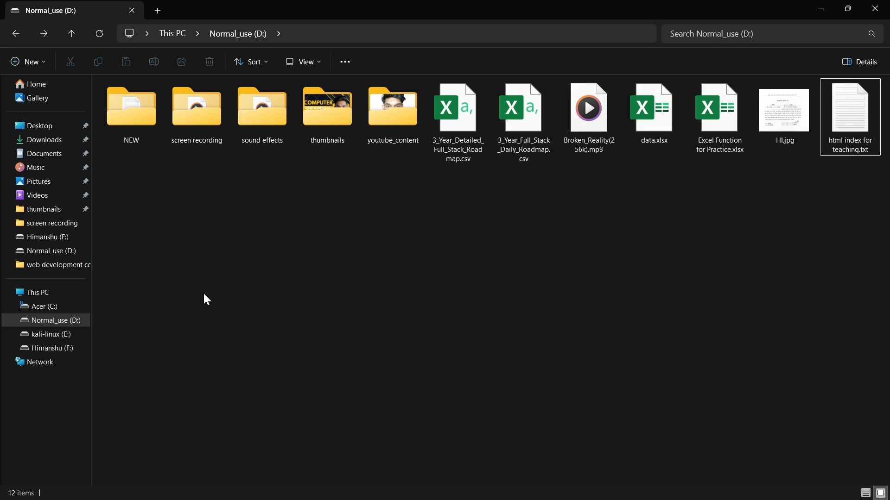
{"action": "left_click", "coordinate": [20, 35]}
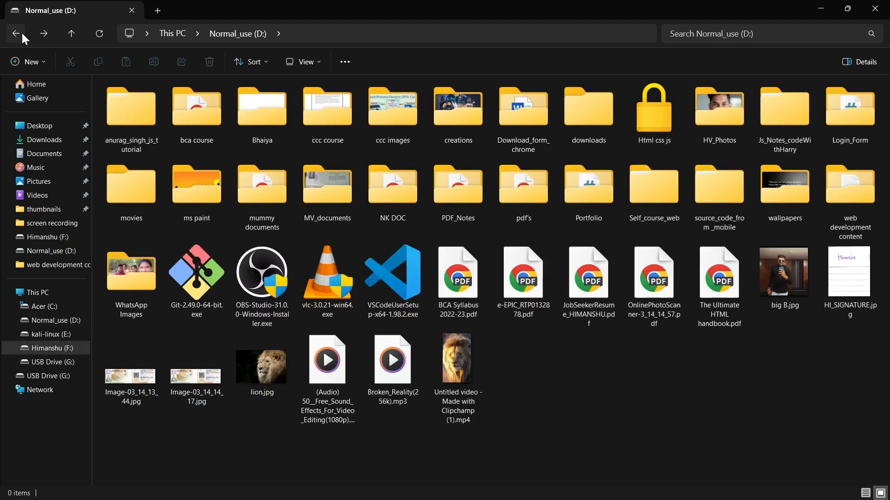
{"action": "left_click", "coordinate": [22, 33]}
{"action": "left_click", "coordinate": [40, 311]}
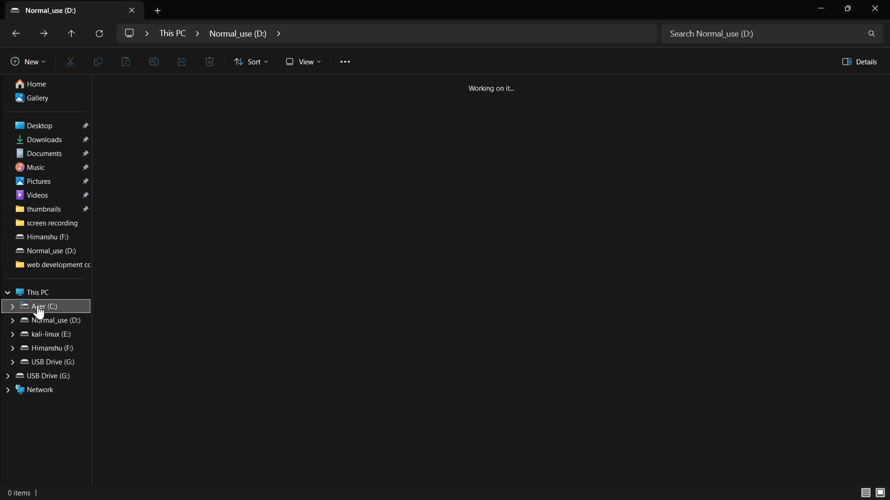
{"action": "left_click", "coordinate": [43, 291]}
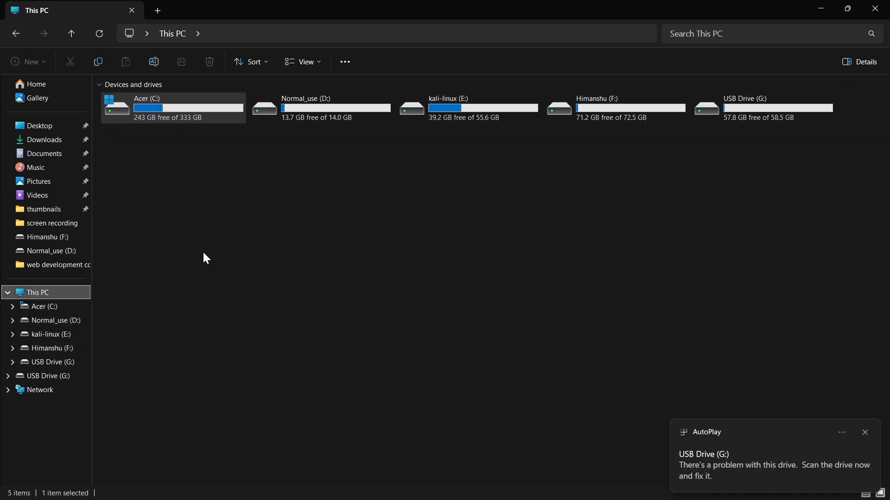
{"action": "left_click", "coordinate": [779, 113]}
{"action": "double_click", "coordinate": [758, 110]}
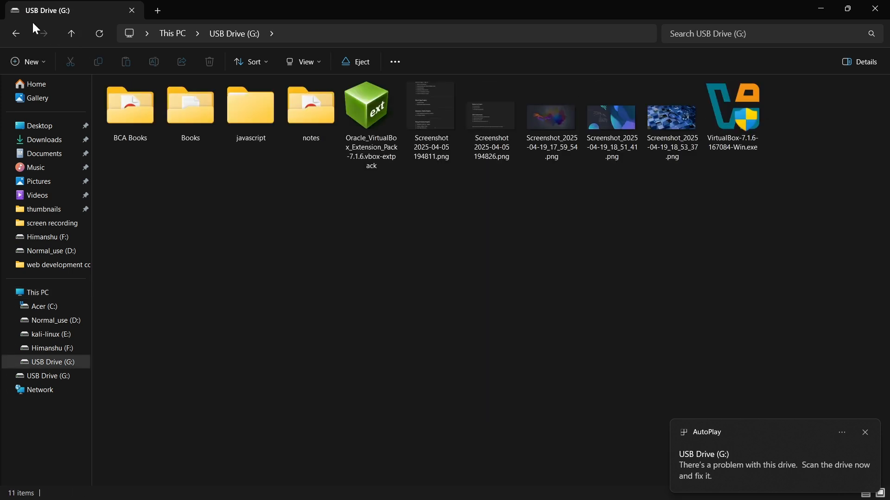
Go back to This PC and open the thumbnails folder on the D: drive to view its files.
{"action": "left_click", "coordinate": [15, 39]}
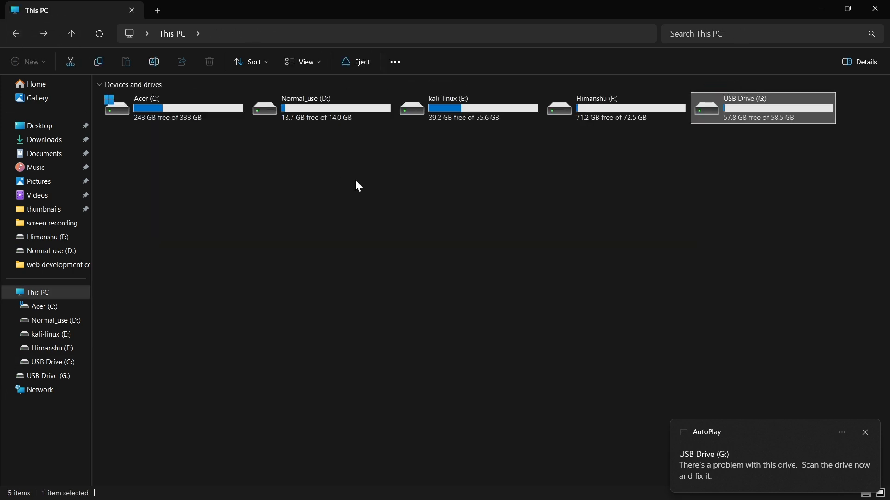
{"action": "double_click", "coordinate": [309, 109]}
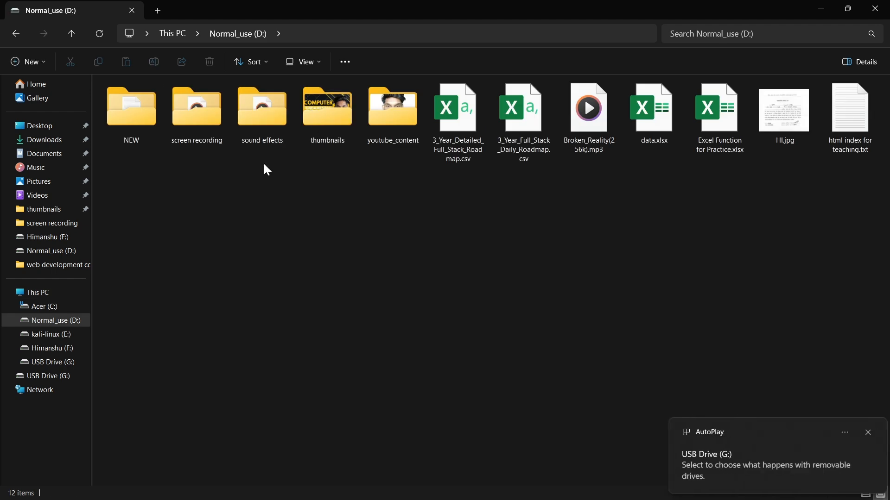
{"action": "double_click", "coordinate": [327, 109]}
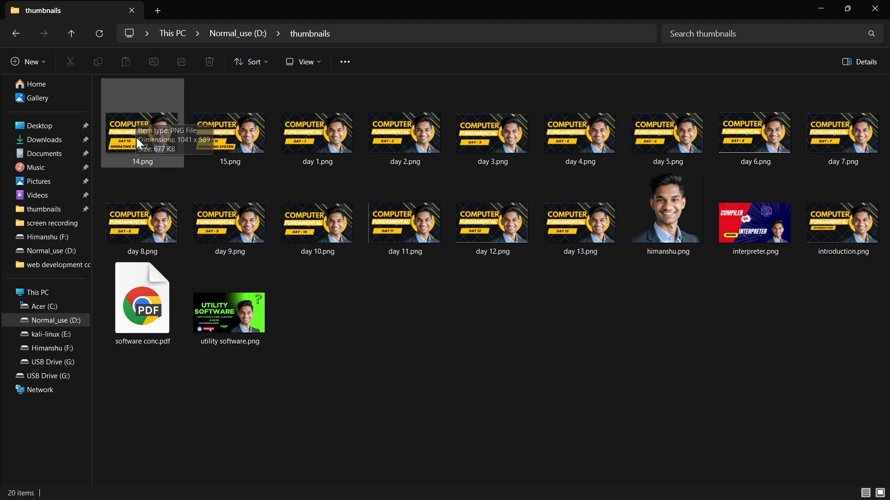
Select all files in the thumbnails folder and copy them to the clipboard.
{"action": "key", "text": "ctrl+a"}
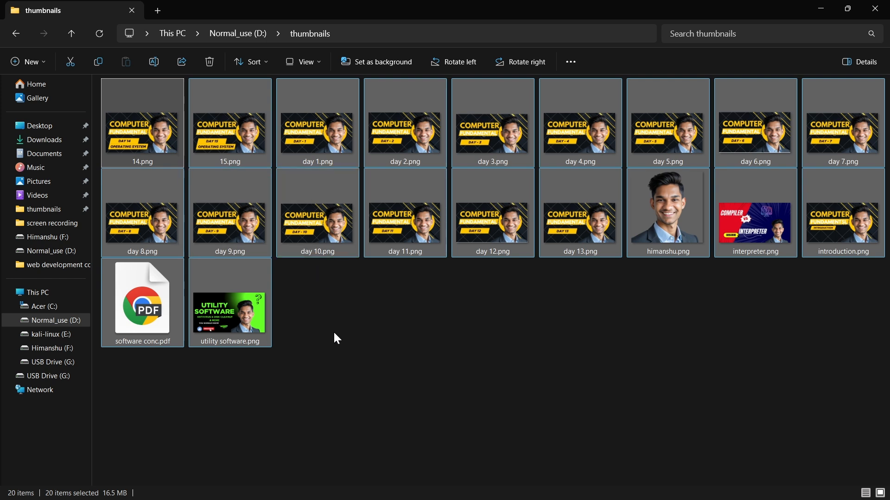
{"action": "key", "text": "ctrl+c"}
{"action": "left_click", "coordinate": [358, 344]}
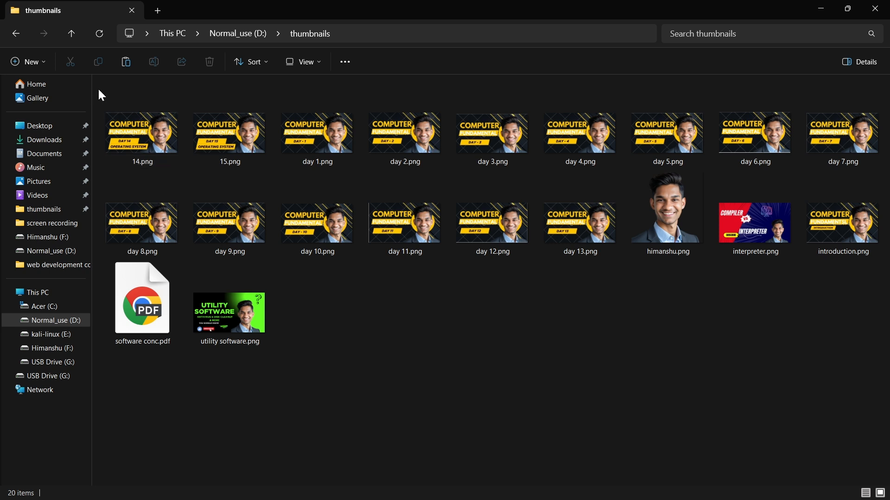
{"action": "left_click_drag", "start_coordinate": [100, 89], "coordinate": [844, 366]}
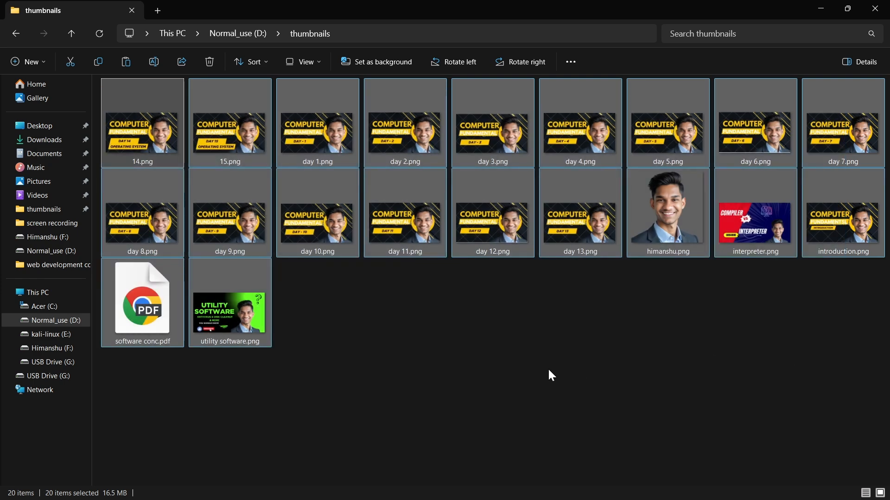
{"action": "right_click", "coordinate": [509, 225]}
{"action": "left_click", "coordinate": [327, 336]}
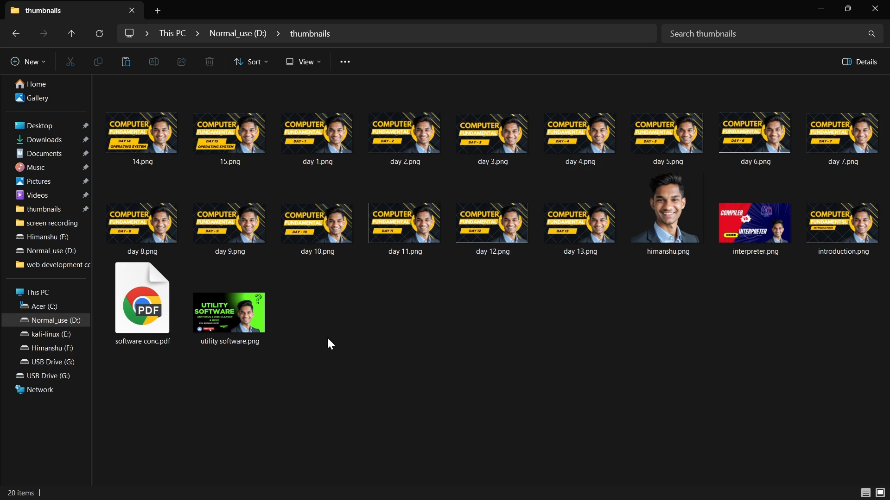
{"action": "key", "text": "ctrl+a"}
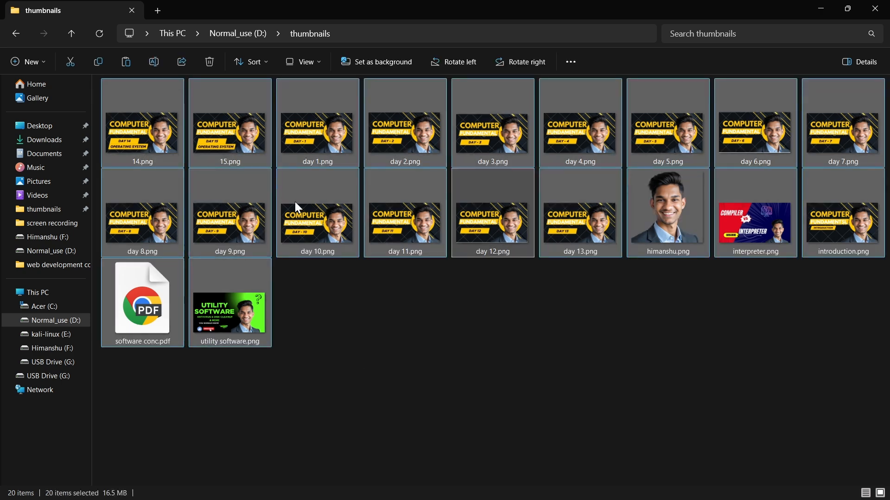
{"action": "right_click", "coordinate": [363, 210]}
{"action": "left_click", "coordinate": [299, 288]}
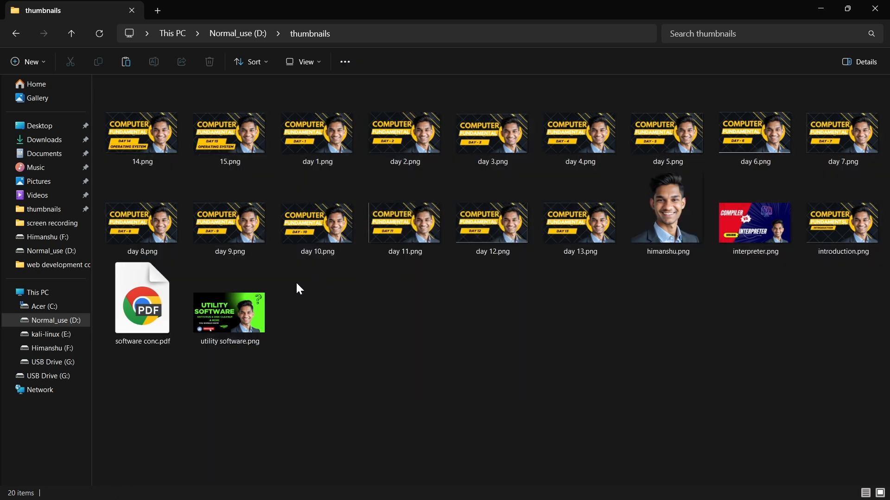
{"action": "key", "text": "ctrl+a"}
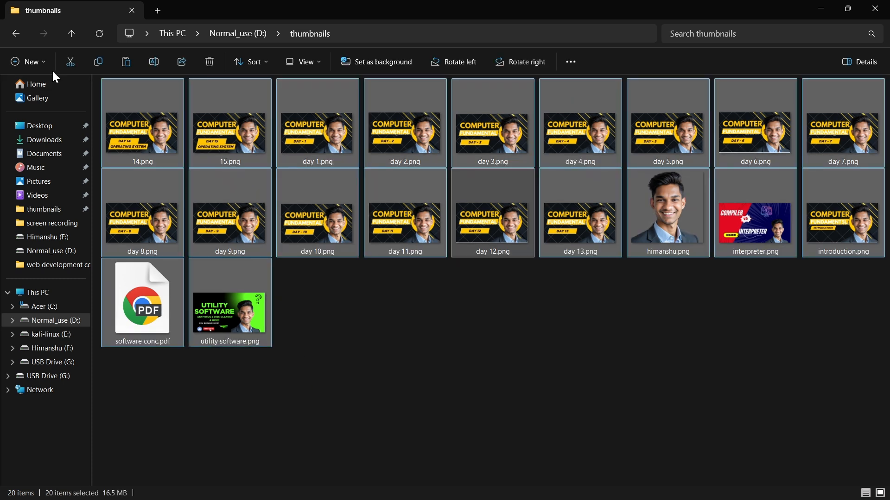
{"action": "left_click", "coordinate": [99, 65]}
Open USB Drive (G:) from This PC and create a new folder in it.
{"action": "double_click", "coordinate": [35, 294]}
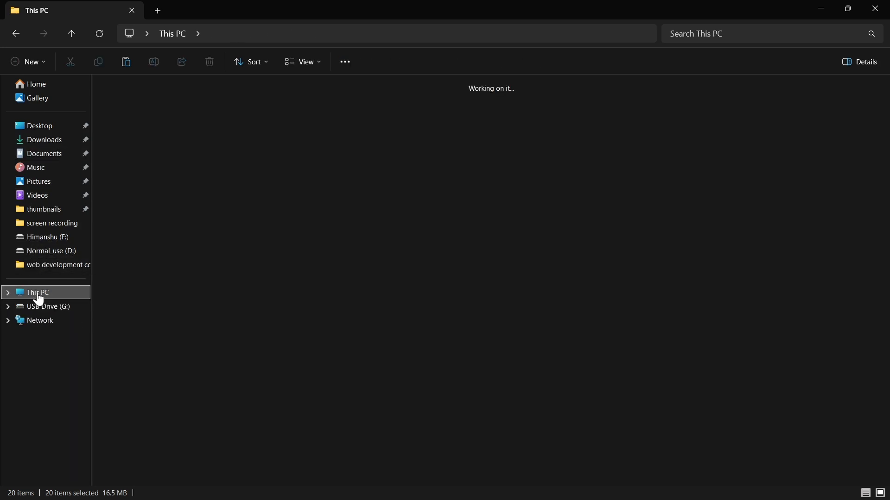
{"action": "double_click", "coordinate": [735, 104]}
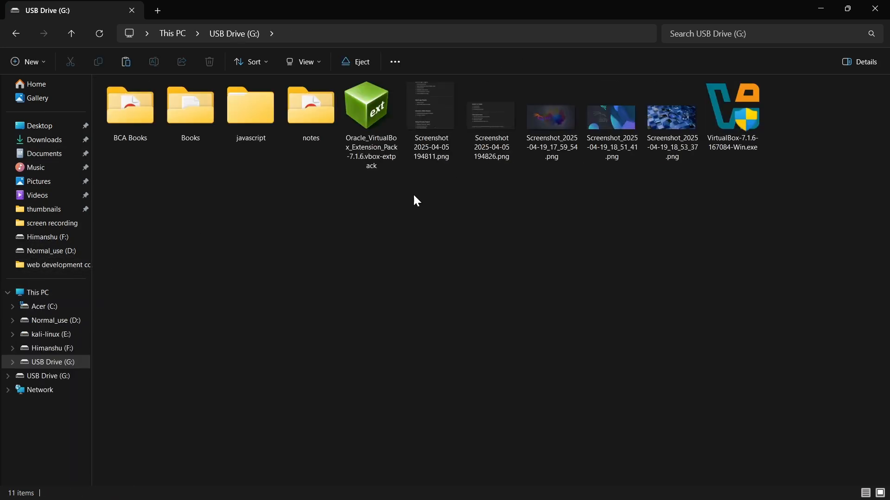
{"action": "right_click", "coordinate": [341, 250]}
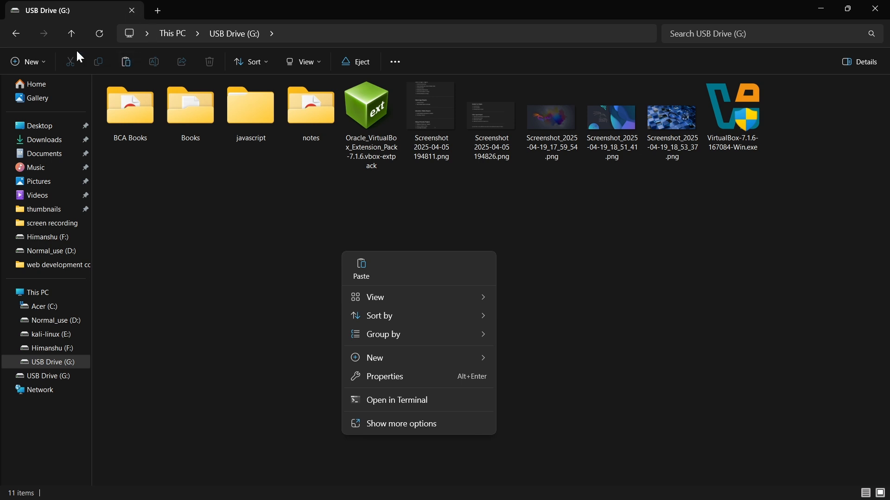
{"action": "left_click", "coordinate": [44, 64]}
{"action": "left_click", "coordinate": [80, 90]}
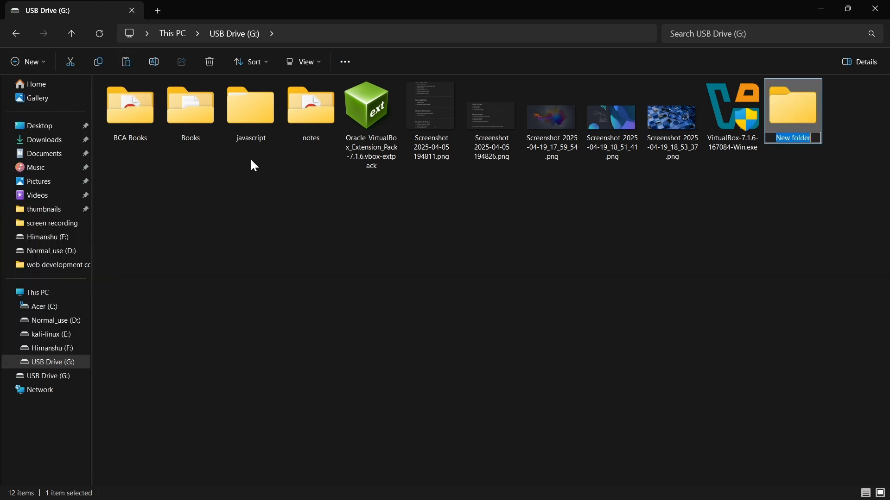
Name the new folder images.
{"action": "type", "text": "imge"}
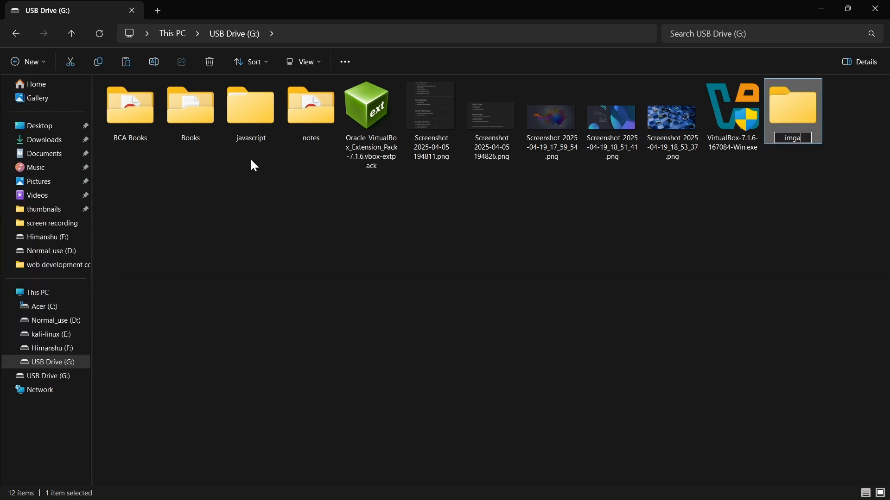
{"action": "key", "text": "BackSpace"}
{"action": "key", "text": "BackSpace"}
{"action": "key", "text": "BackSpace"}
{"action": "type", "text": ",age"}
{"action": "key", "text": "BackSpace"}
{"action": "key", "text": "BackSpace"}
{"action": "key", "text": "BackSpace"}
{"action": "key", "text": "BackSpace"}
{"action": "type", "text": "mages"}
{"action": "left_click", "coordinate": [713, 234]}
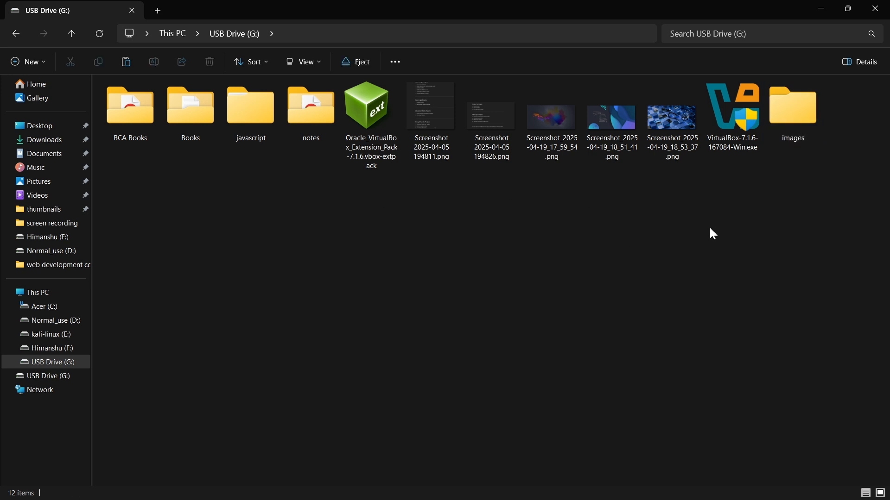
Paste the copied files into the images folder and return to the contents of USB Drive (G:).
{"action": "double_click", "coordinate": [787, 115]}
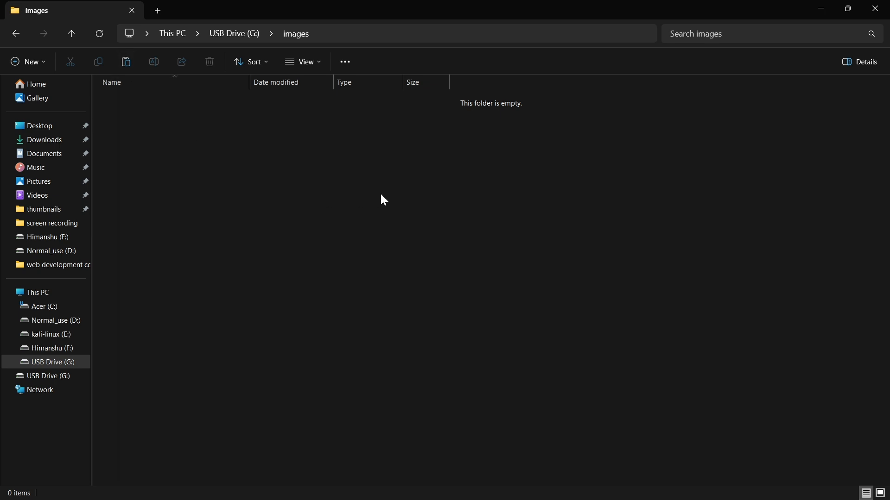
{"action": "key", "text": "ctrl+v"}
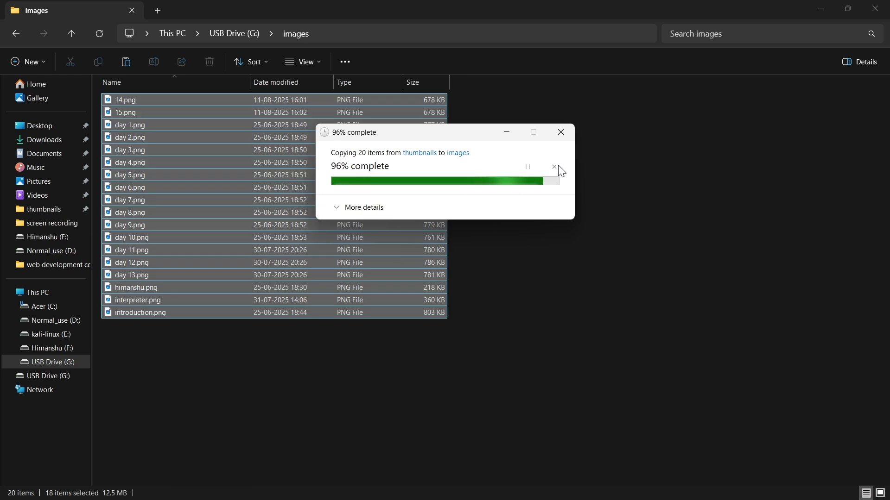
{"action": "left_click", "coordinate": [567, 172]}
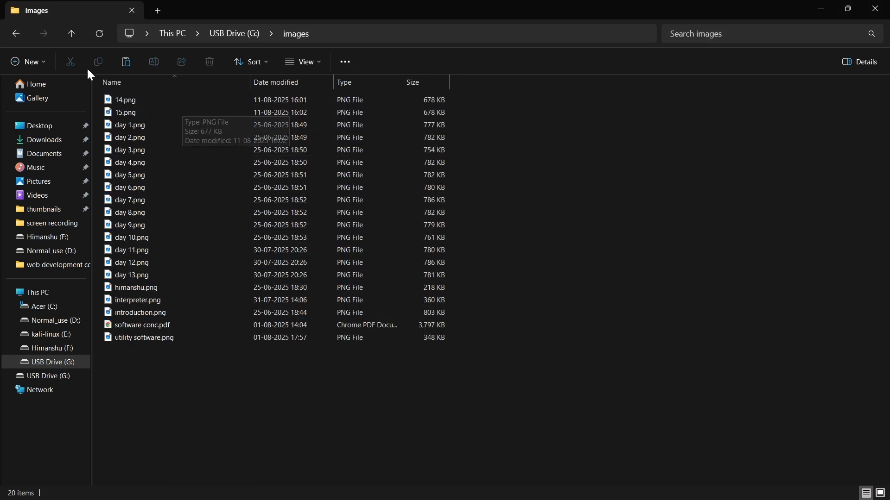
{"action": "left_click", "coordinate": [16, 34]}
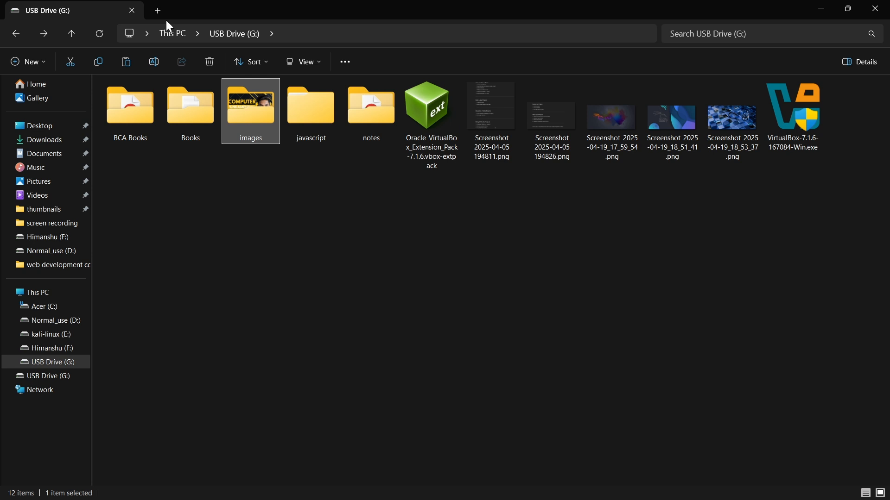
{"action": "left_click", "coordinate": [186, 189]}
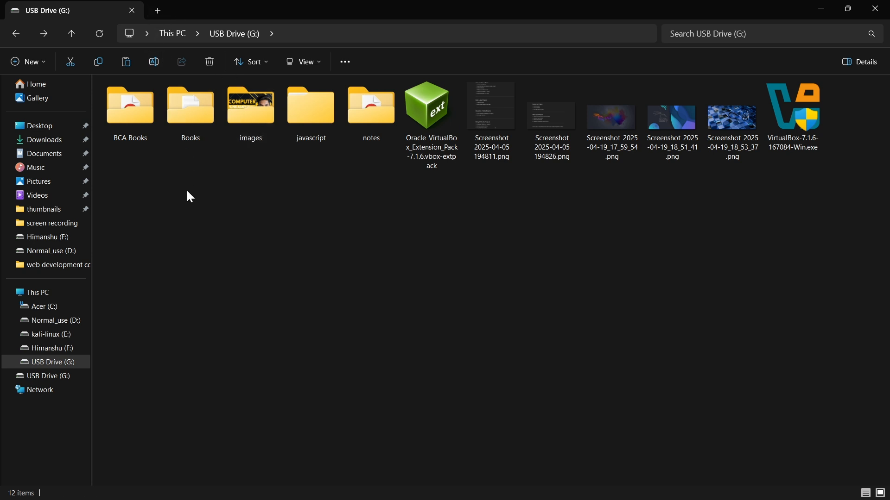
Add a Home tab, detach it into its own window, and tile it side by side with the USB Drive (G:) window.
{"action": "left_click", "coordinate": [155, 15]}
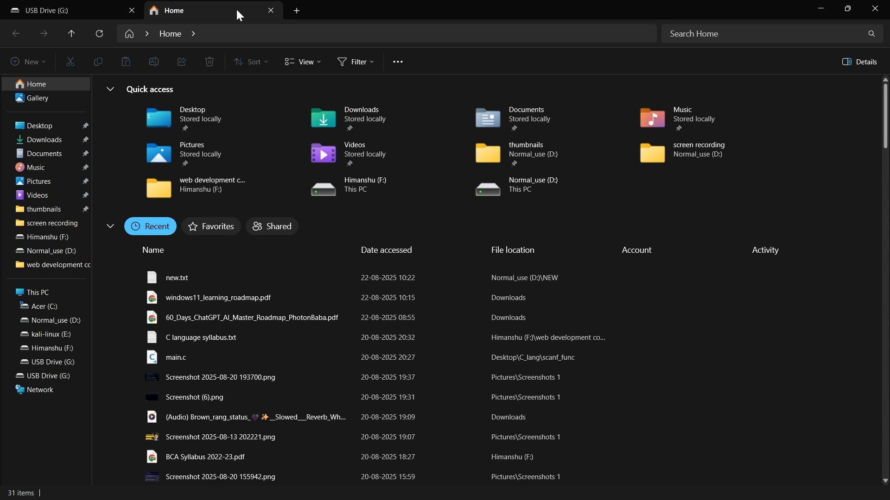
{"action": "left_click_drag", "start_coordinate": [235, 7], "coordinate": [343, 165]}
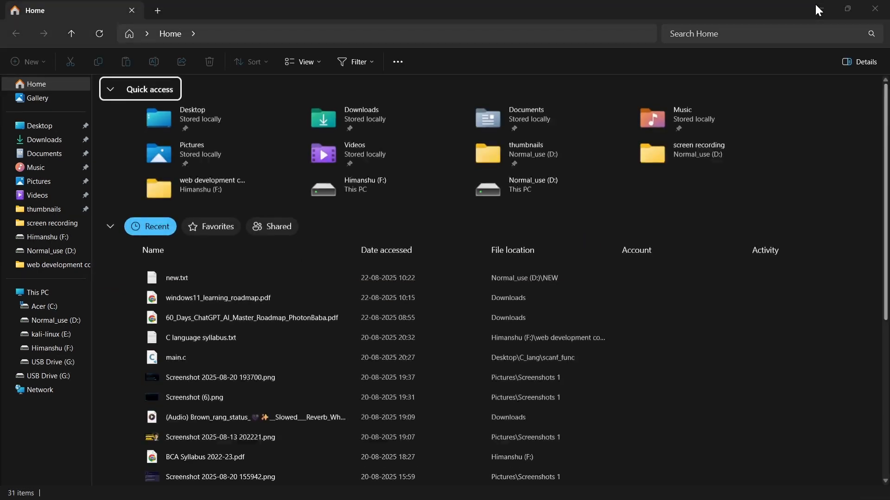
{"action": "left_click", "coordinate": [819, 10]}
{"action": "mouse_move", "coordinate": [847, 10]}
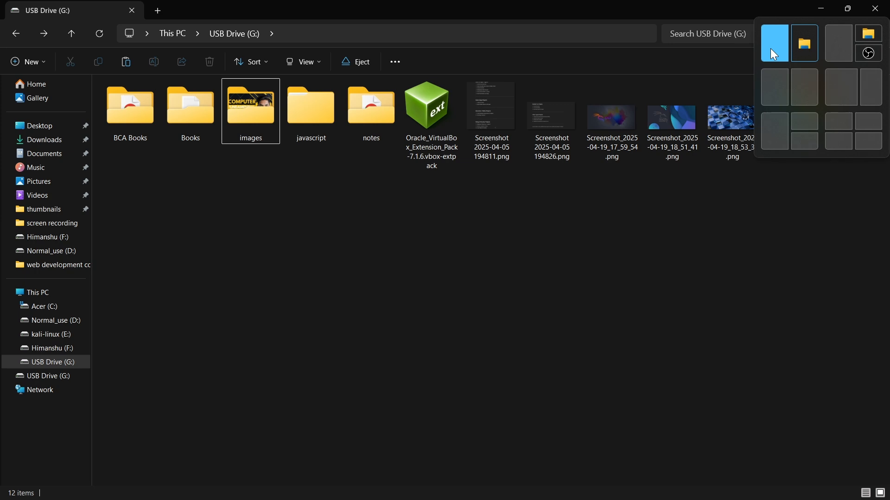
{"action": "left_click", "coordinate": [773, 51]}
{"action": "left_click", "coordinate": [687, 147]}
Show USB Drive (G:) in the Home window and Normal_use (D:) in the other window.
{"action": "scroll", "coordinate": [588, 229], "scroll_direction": "down", "scroll_amount": 3}
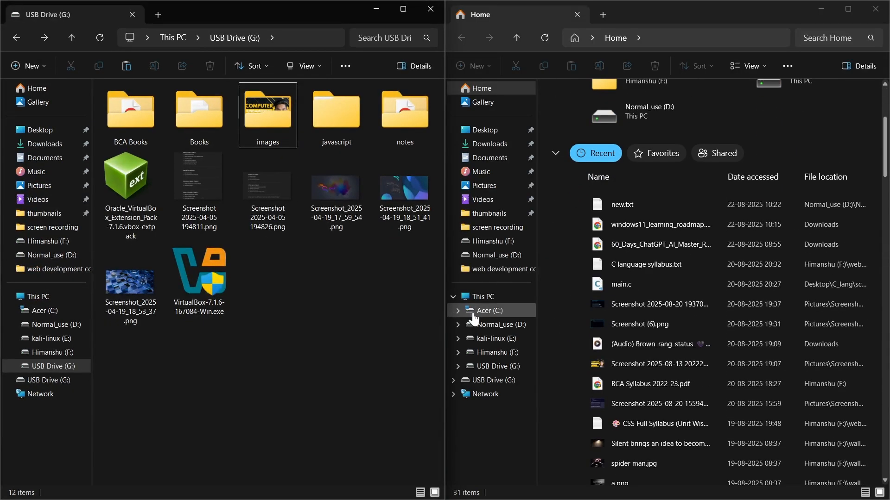
{"action": "left_click", "coordinate": [489, 381]}
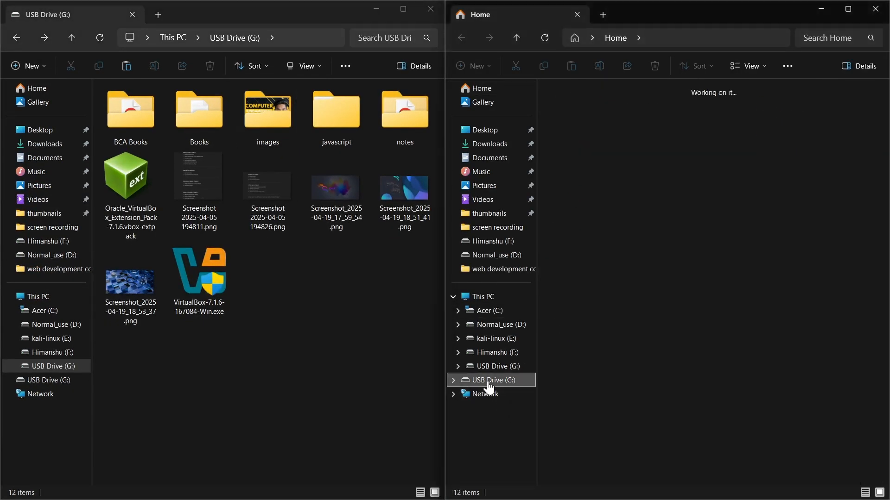
{"action": "left_click", "coordinate": [484, 296]}
{"action": "double_click", "coordinate": [660, 174]}
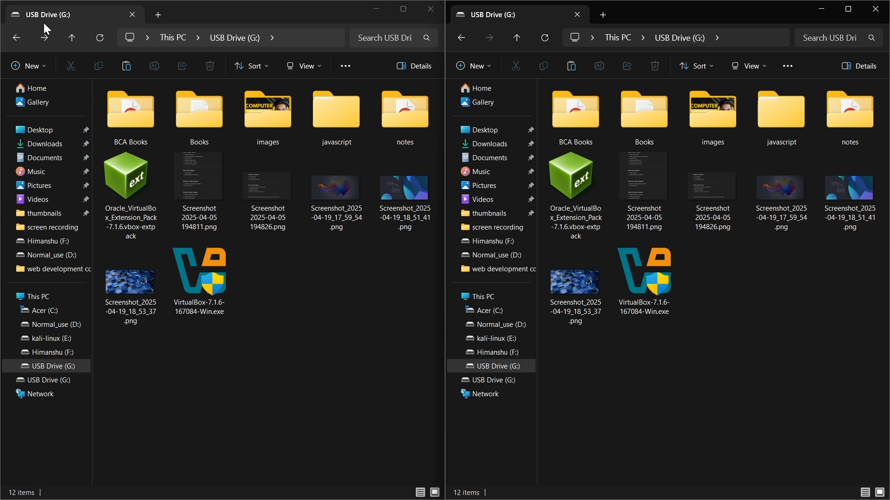
{"action": "left_click", "coordinate": [15, 31]}
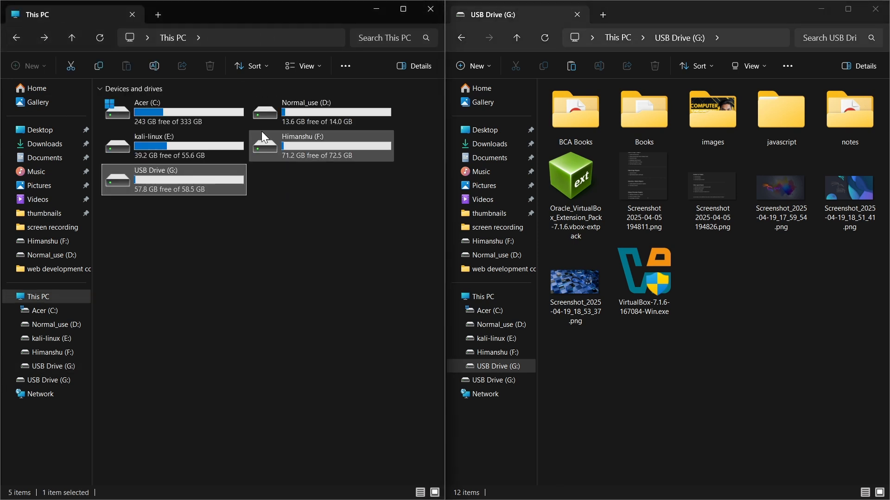
{"action": "double_click", "coordinate": [279, 121]}
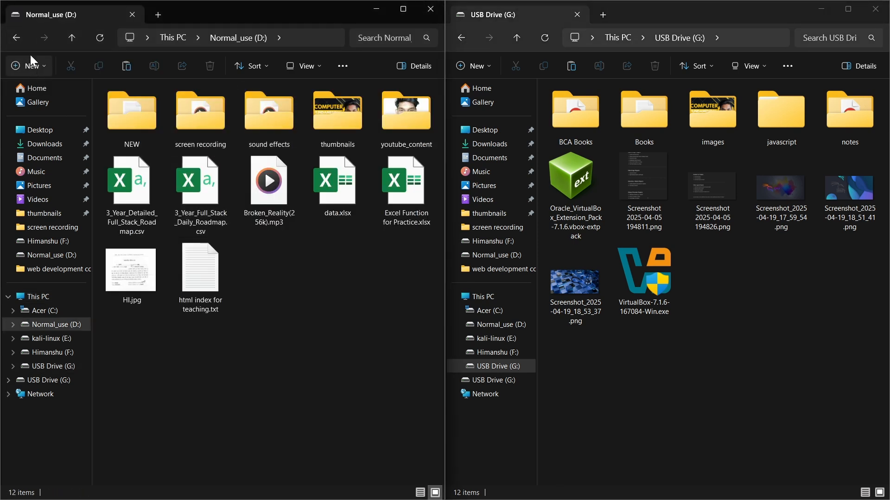
Copy the thumbnails folder from Normal_use (D:) onto USB Drive (G:) directly between the two windows.
{"action": "left_click", "coordinate": [346, 125]}
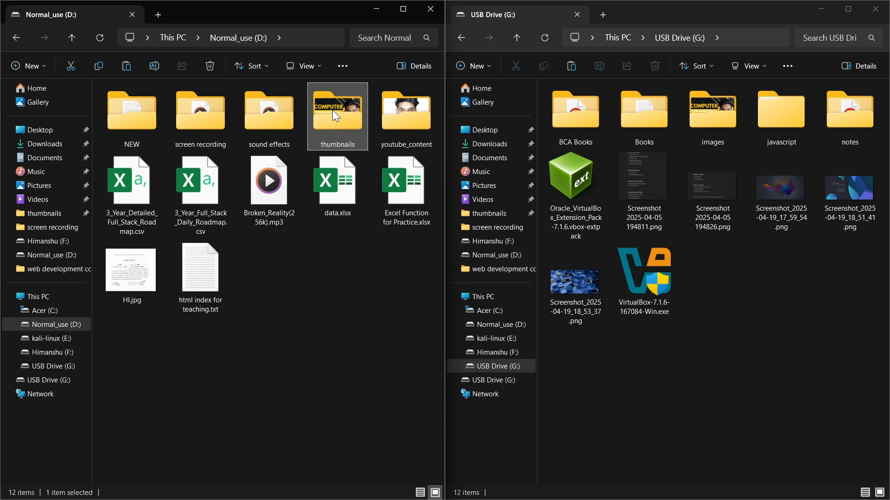
{"action": "left_click_drag", "start_coordinate": [333, 110], "coordinate": [736, 298]}
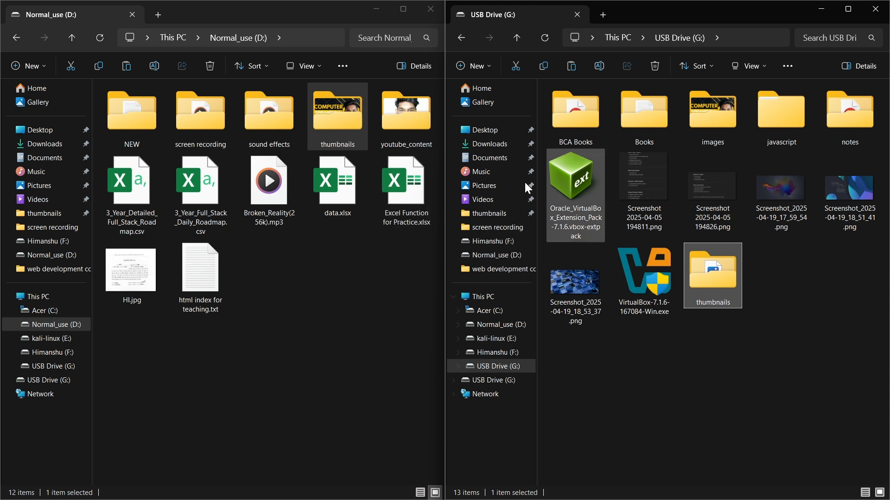
{"action": "left_click", "coordinate": [668, 379]}
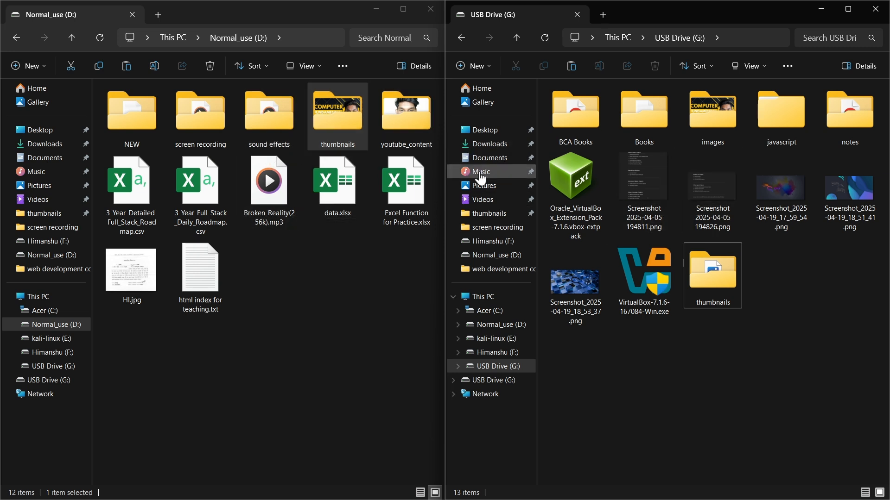
{"action": "left_click", "coordinate": [335, 279]}
{"action": "right_click", "coordinate": [332, 132]}
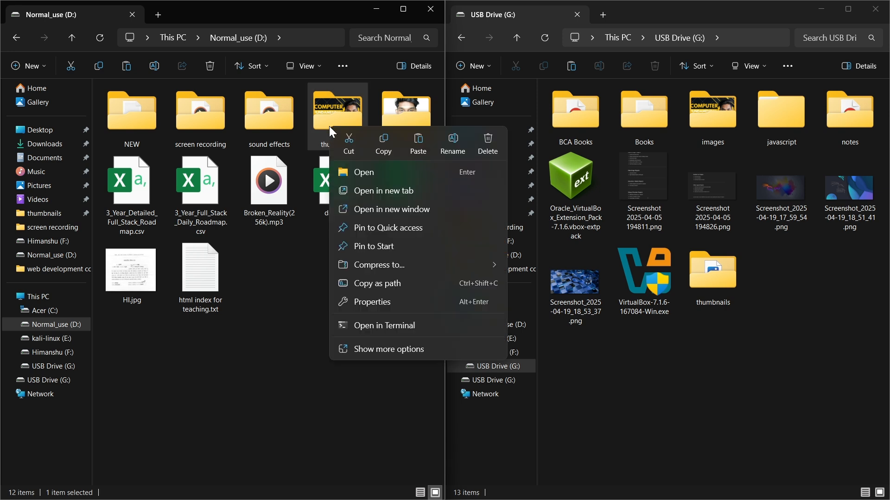
{"action": "left_click", "coordinate": [367, 351]}
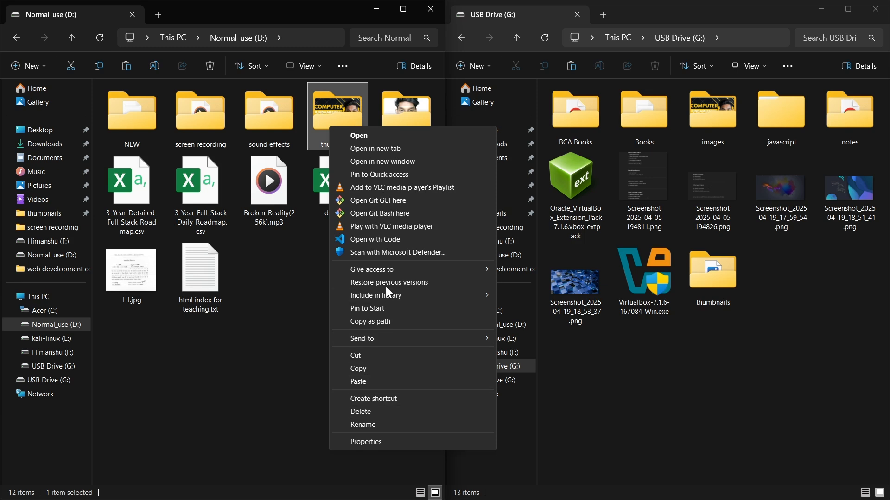
{"action": "mouse_move", "coordinate": [388, 342]}
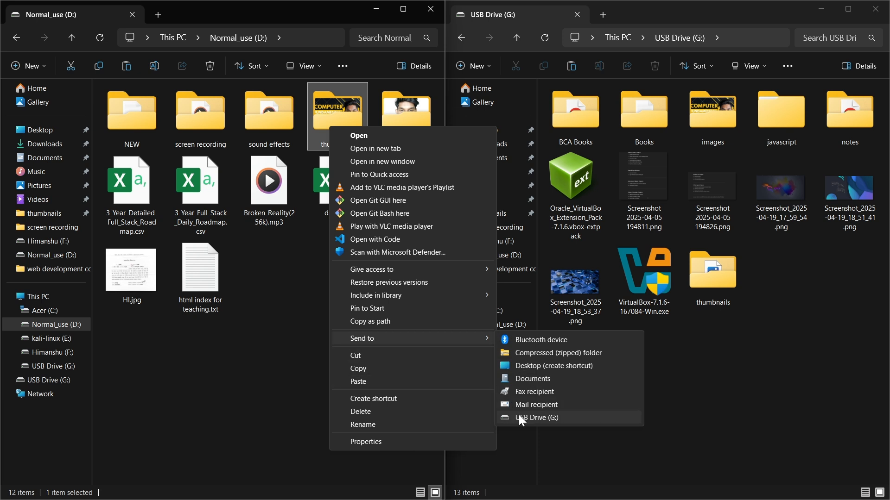
{"action": "left_click", "coordinate": [520, 418]}
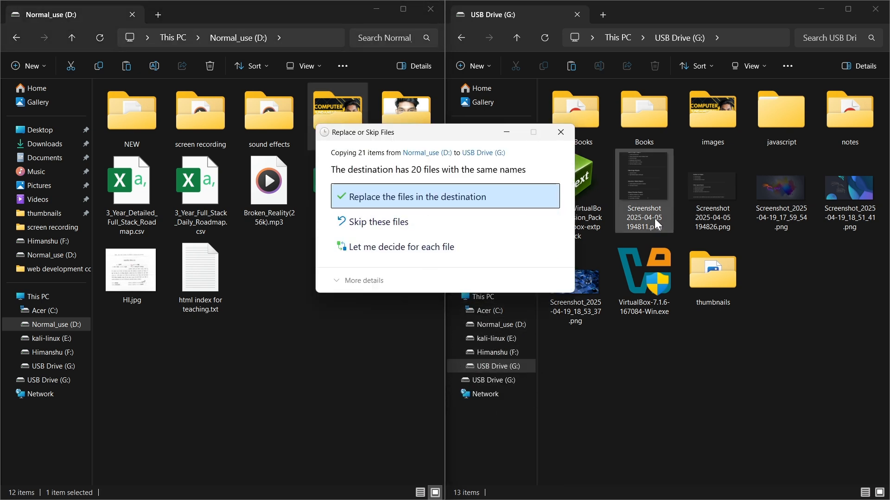
{"action": "left_click", "coordinate": [561, 133]}
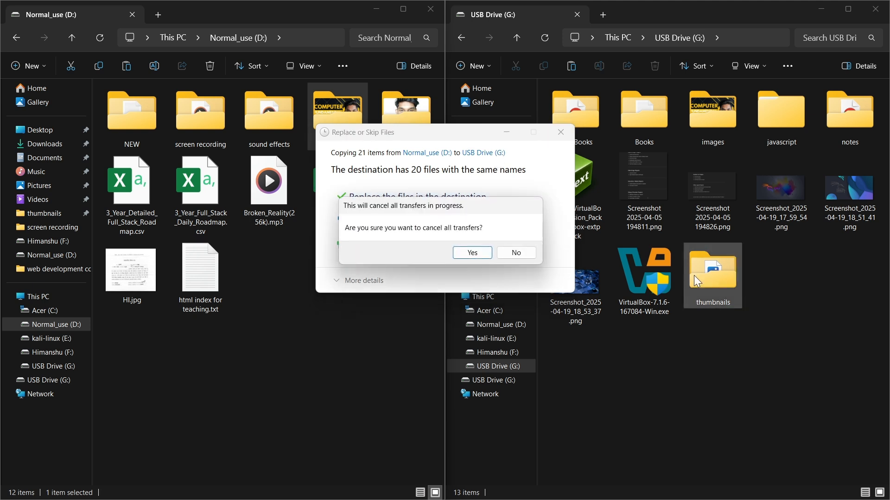
{"action": "left_click", "coordinate": [466, 252]}
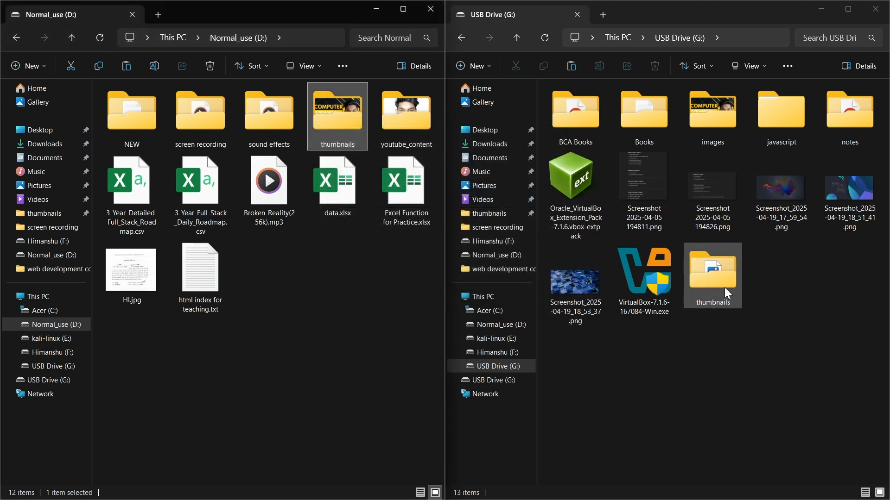
Permanently delete the thumbnails folder from USB Drive (G:).
{"action": "right_click", "coordinate": [706, 291]}
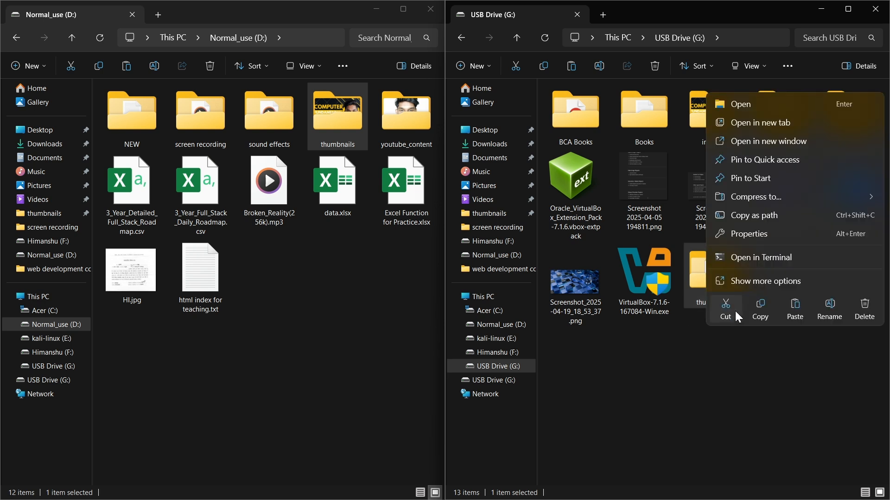
{"action": "left_click", "coordinate": [856, 307]}
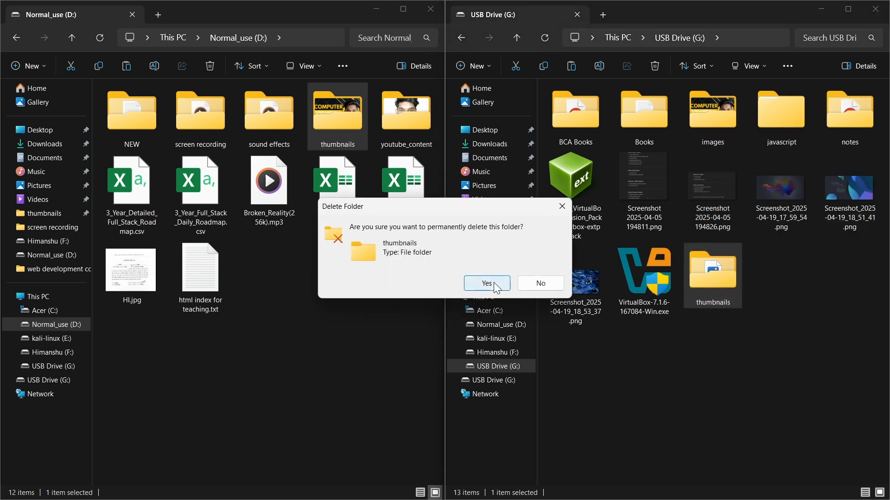
{"action": "left_click", "coordinate": [490, 283]}
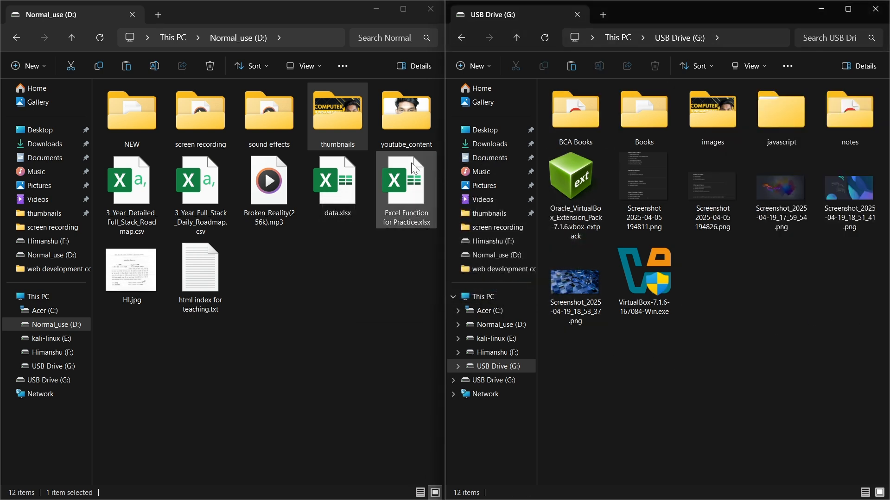
Copy the thumbnails folder from Normal_use (D:) to USB Drive (G:) with the Send to command.
{"action": "right_click", "coordinate": [333, 116]}
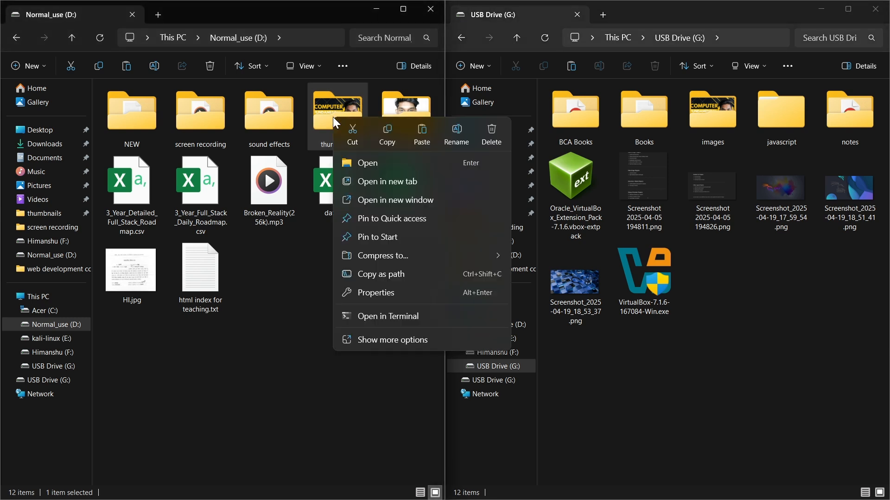
{"action": "left_click", "coordinate": [369, 339]}
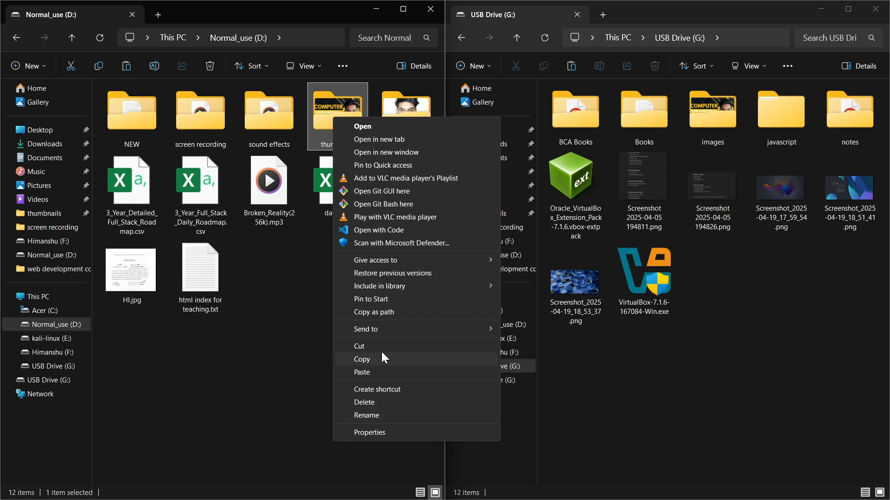
{"action": "mouse_move", "coordinate": [385, 327]}
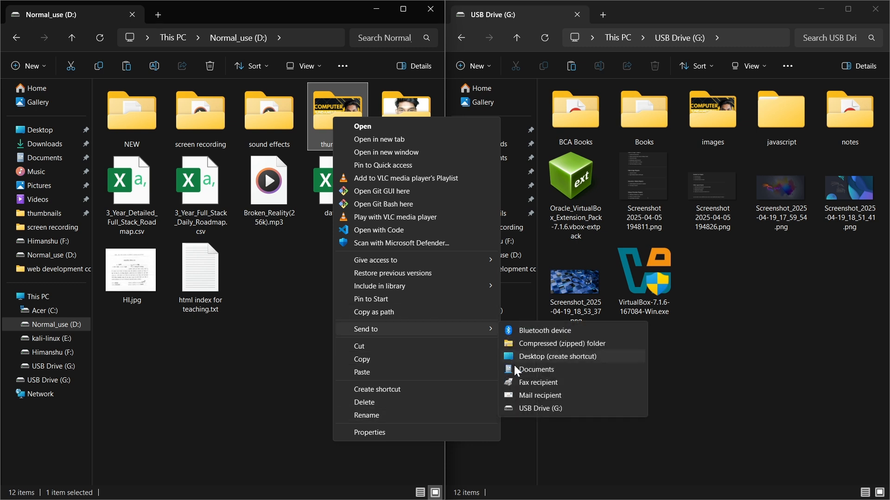
{"action": "left_click", "coordinate": [533, 409]}
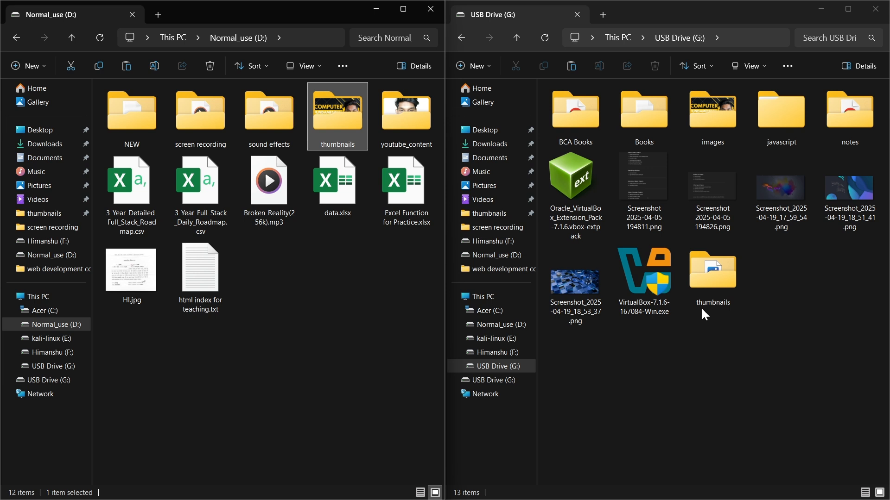
{"action": "right_click", "coordinate": [346, 111]}
{"action": "left_click", "coordinate": [389, 333]}
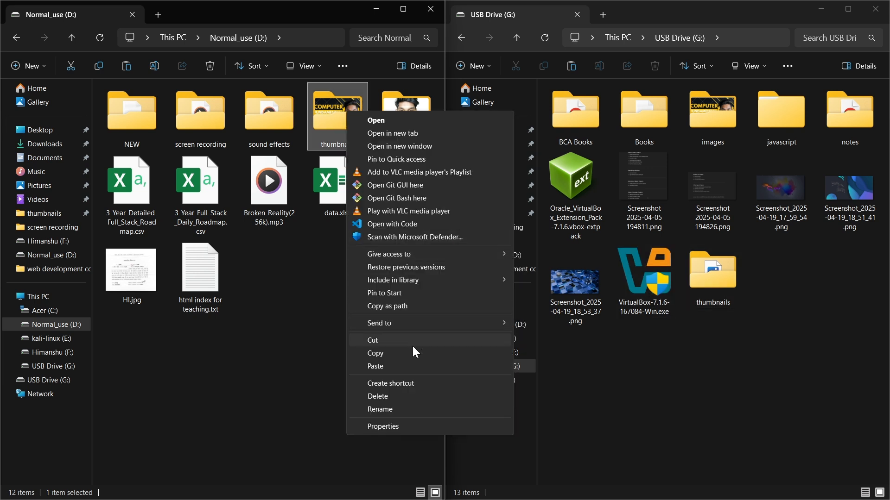
{"action": "left_click", "coordinate": [287, 304]}
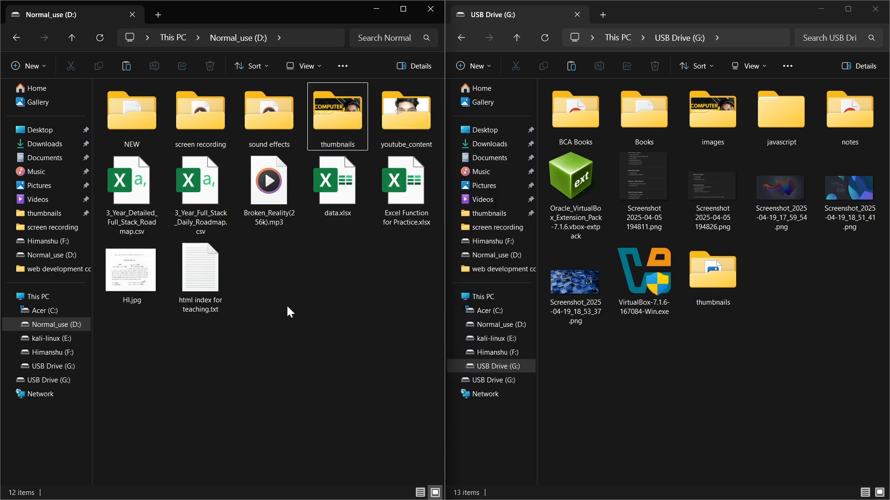
Close the USB Drive (G:) window and maximize the Normal_use (D:) window.
{"action": "left_click", "coordinate": [880, 6]}
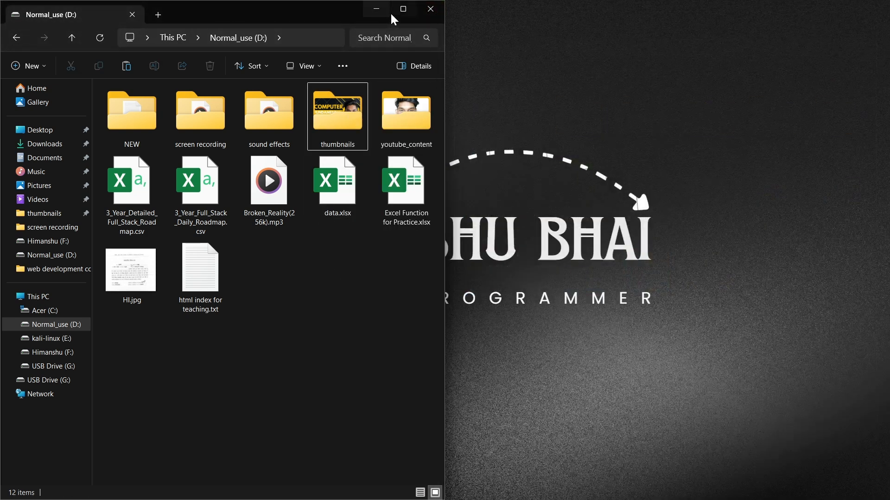
{"action": "left_click", "coordinate": [399, 10]}
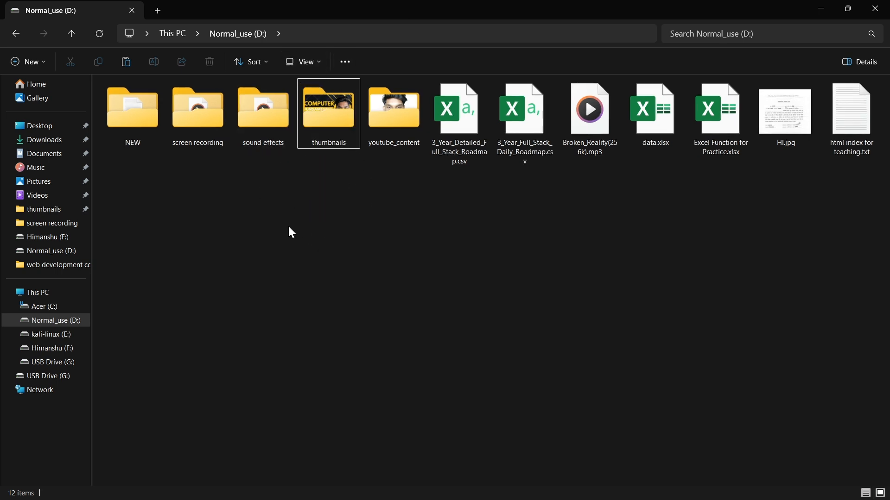
Turn off the display of hidden items in Normal_use (D:).
{"action": "left_click", "coordinate": [304, 68]}
{"action": "mouse_move", "coordinate": [299, 276]}
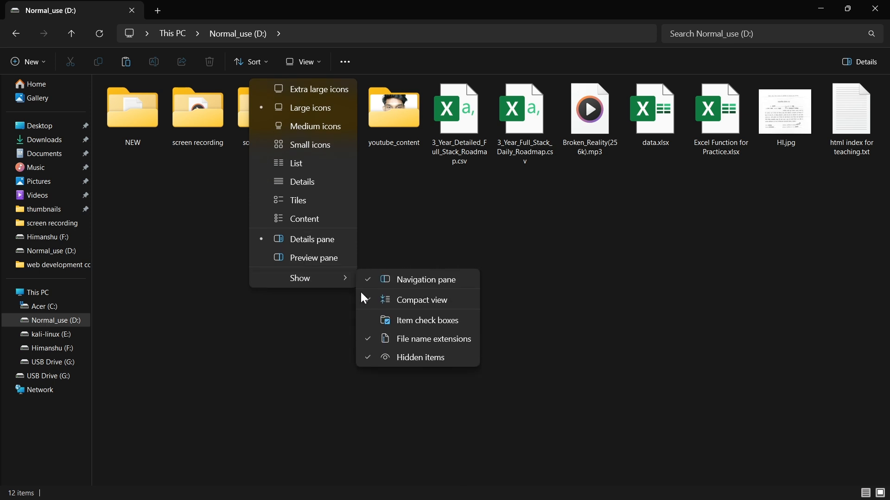
{"action": "left_click", "coordinate": [407, 359]}
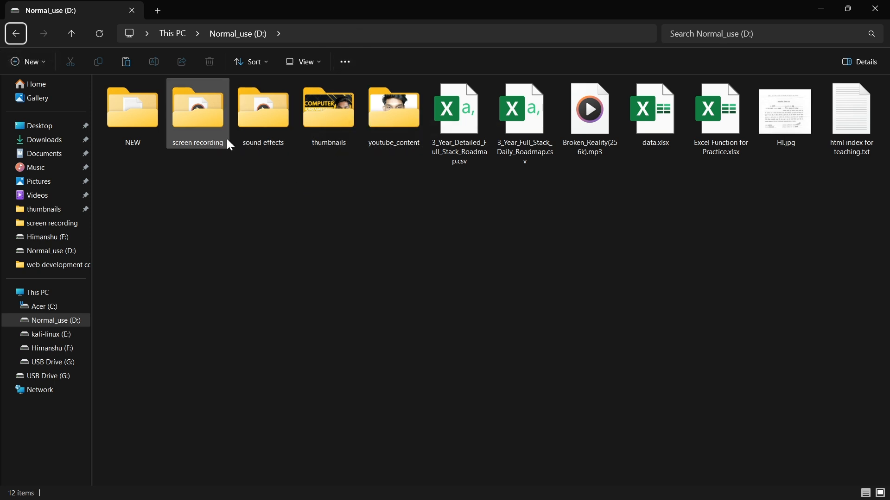
Set the NEW folder to Hidden, applying the change to its subfolders and files, and refresh the folder view.
{"action": "right_click", "coordinate": [132, 121]}
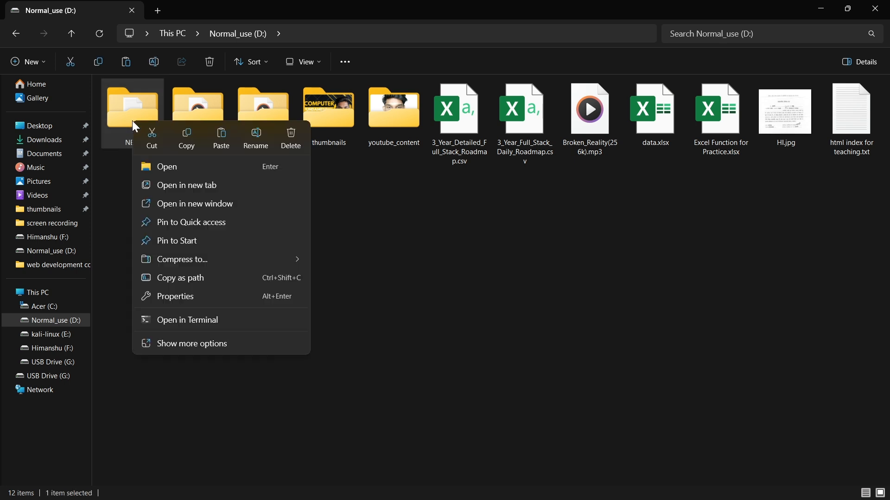
{"action": "left_click", "coordinate": [173, 297]}
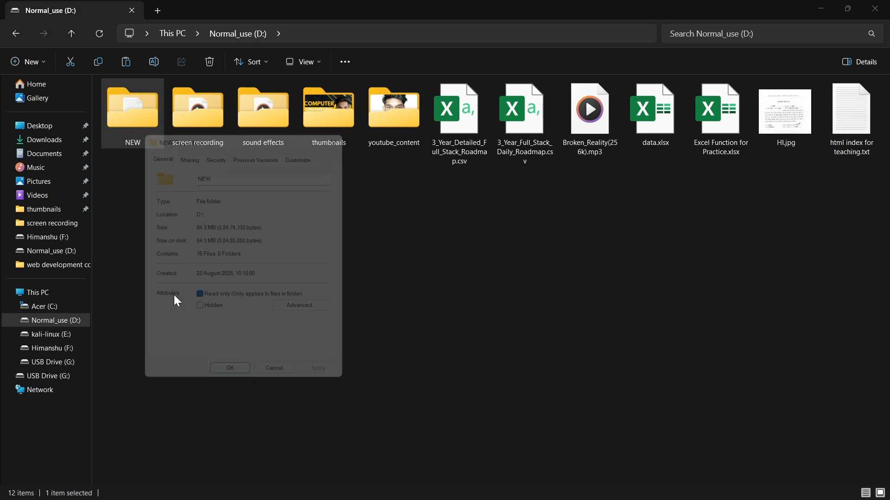
{"action": "left_click", "coordinate": [198, 314]}
{"action": "left_click", "coordinate": [332, 385]}
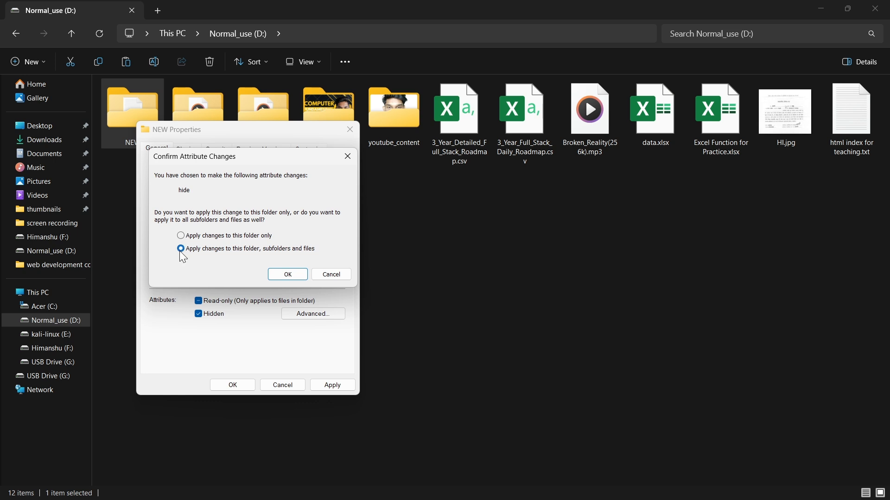
{"action": "left_click", "coordinate": [293, 275]}
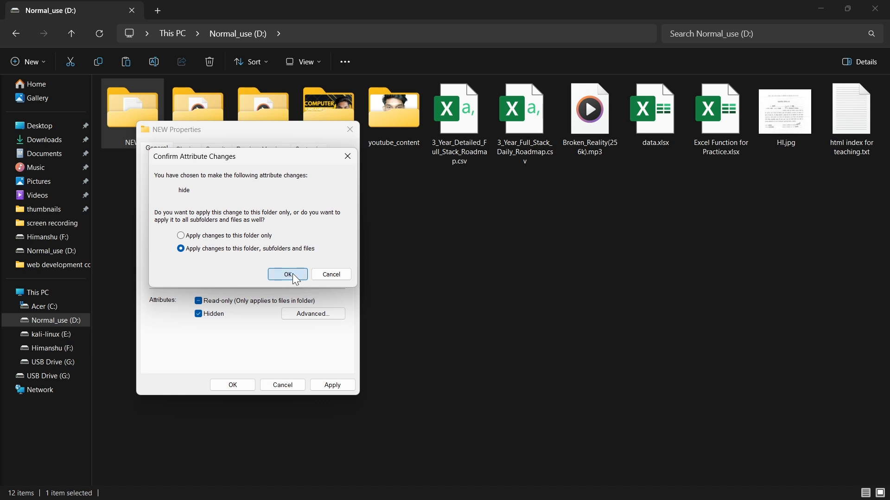
{"action": "left_click", "coordinate": [233, 385]}
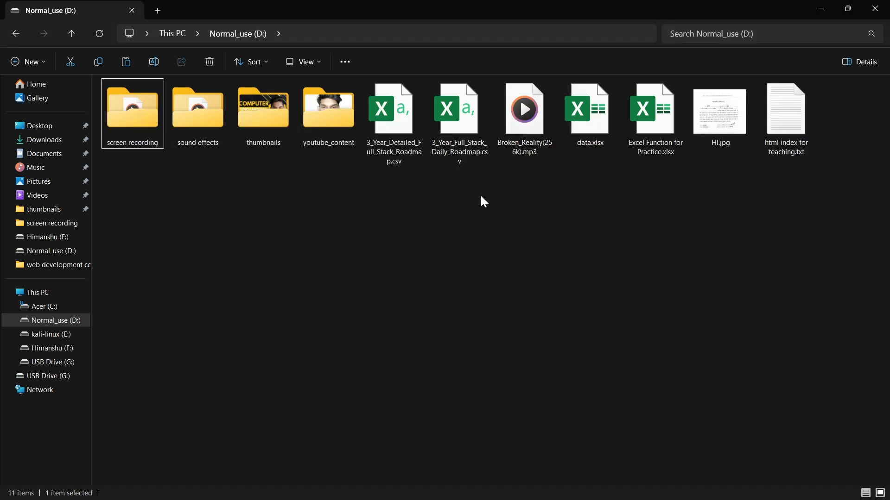
{"action": "left_click", "coordinate": [99, 35]}
Turn on the display of hidden items in Normal_use (D:) and clear the selection.
{"action": "left_click", "coordinate": [301, 69]}
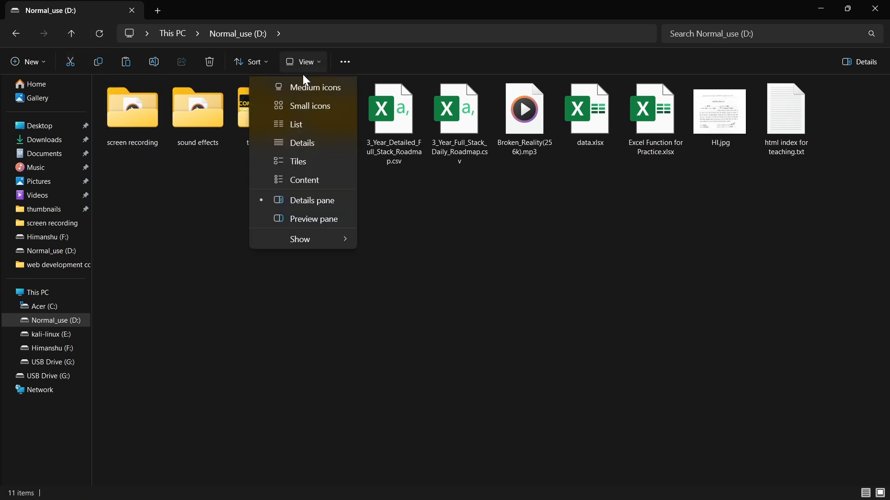
{"action": "mouse_move", "coordinate": [282, 275]}
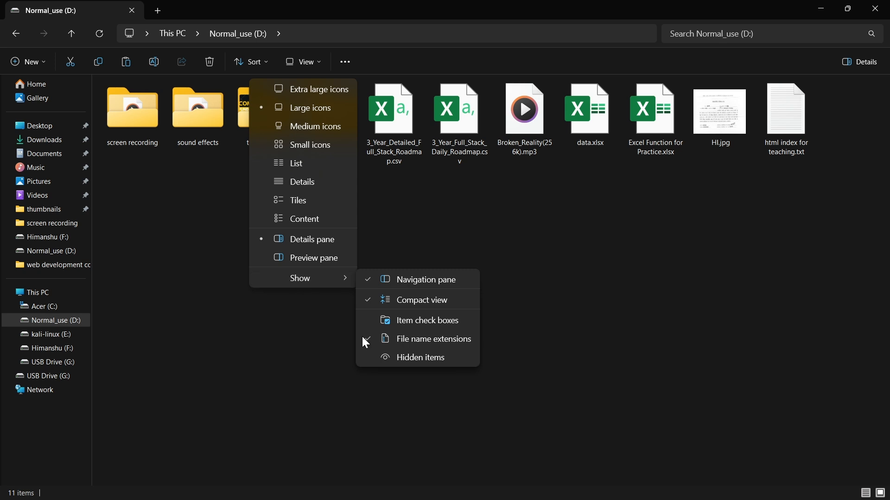
{"action": "left_click", "coordinate": [399, 358]}
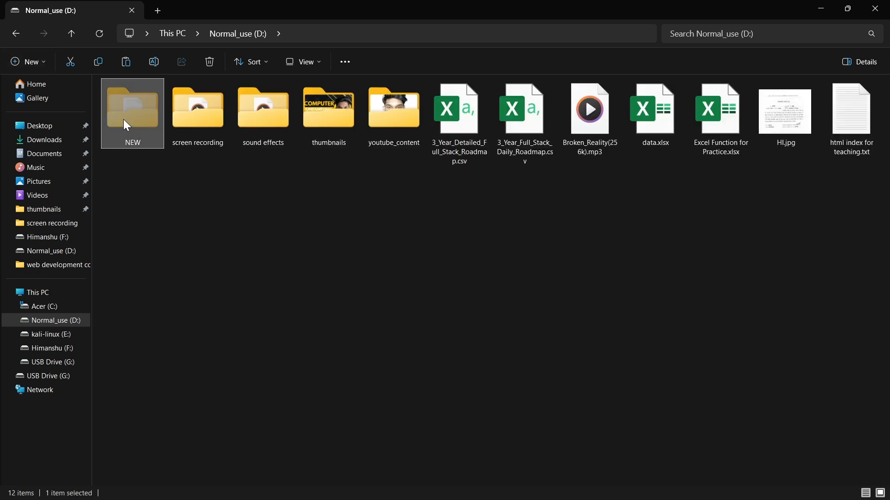
{"action": "left_click", "coordinate": [159, 226]}
Switch the display of hidden items off and back on in Normal_use (D:).
{"action": "left_click", "coordinate": [301, 65]}
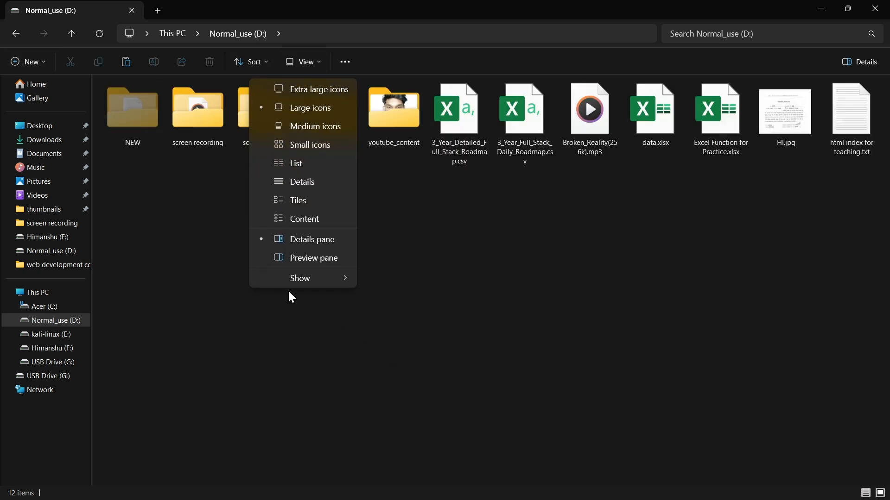
{"action": "mouse_move", "coordinate": [287, 281]}
{"action": "left_click", "coordinate": [398, 362]}
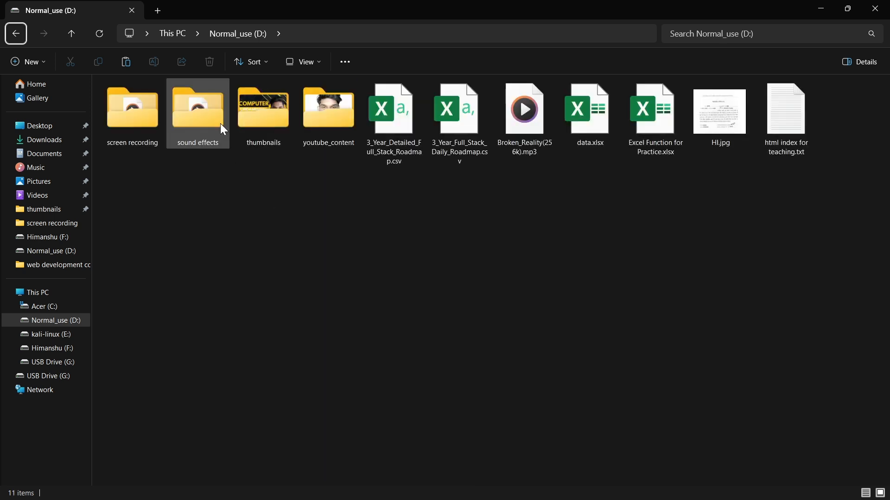
{"action": "left_click", "coordinate": [293, 67]}
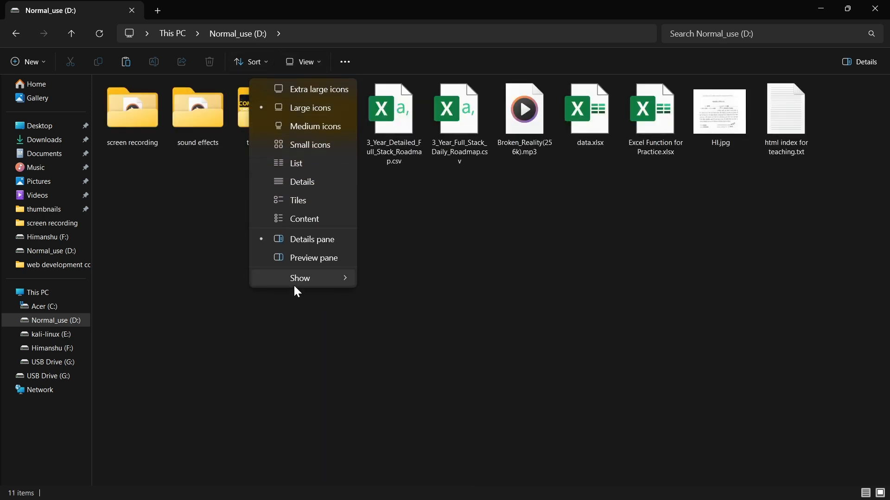
{"action": "mouse_move", "coordinate": [294, 279]}
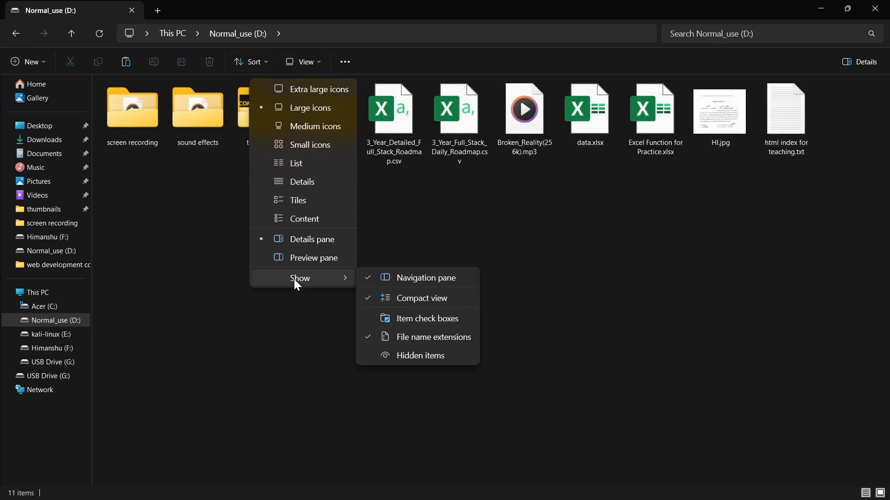
{"action": "left_click", "coordinate": [396, 361]}
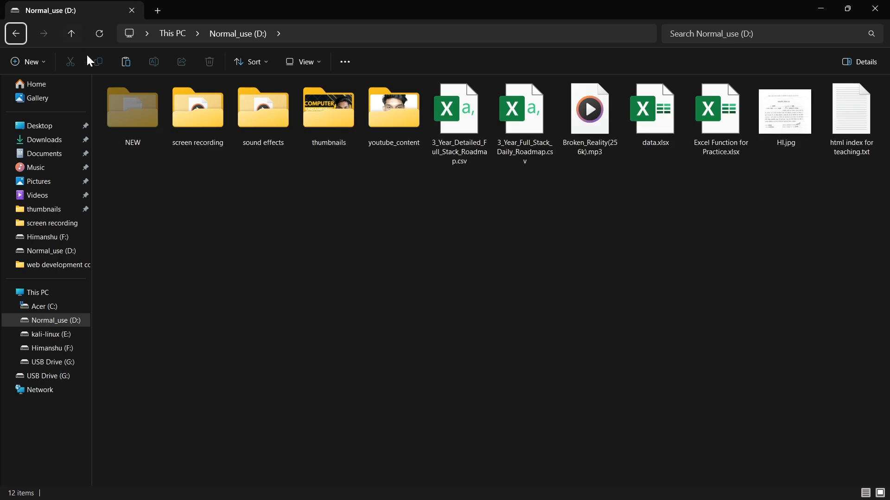
Remove the Hidden attribute from the NEW folder, applying the change to its subfolders and files.
{"action": "left_click", "coordinate": [118, 100]}
{"action": "right_click", "coordinate": [118, 101]}
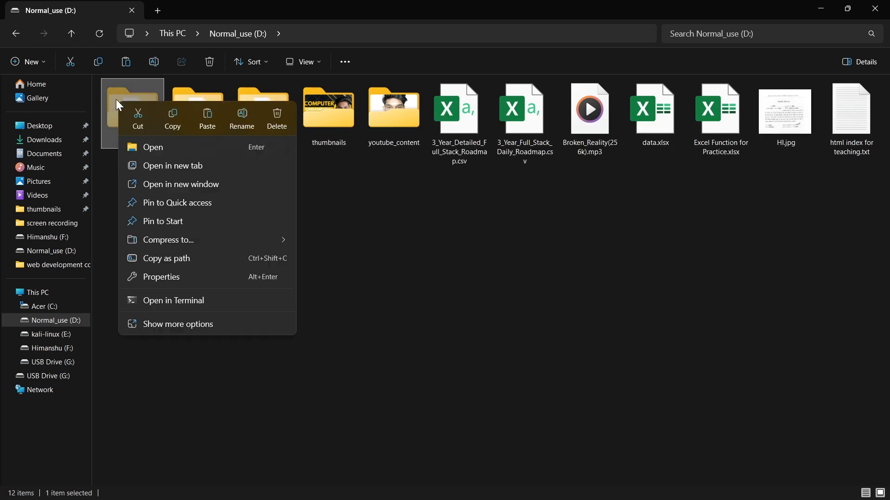
{"action": "left_click", "coordinate": [171, 277]}
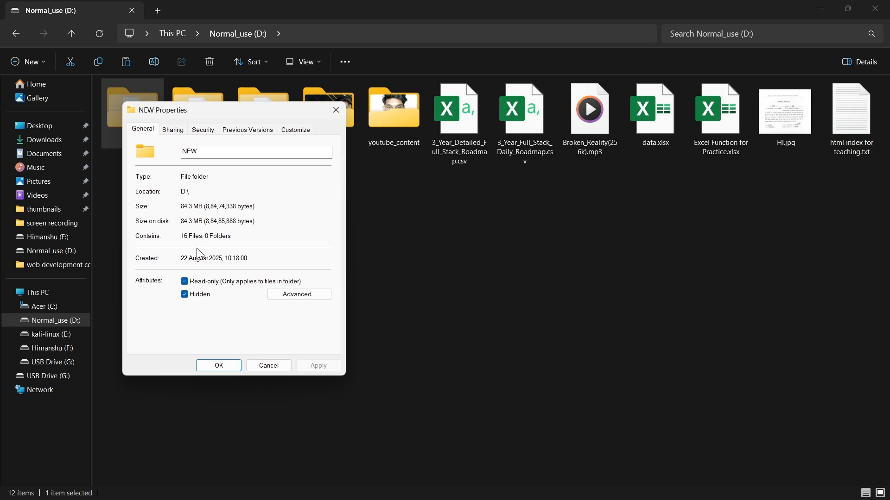
{"action": "left_click", "coordinate": [194, 300]}
{"action": "left_click", "coordinate": [310, 366]}
{"action": "left_click", "coordinate": [274, 255]}
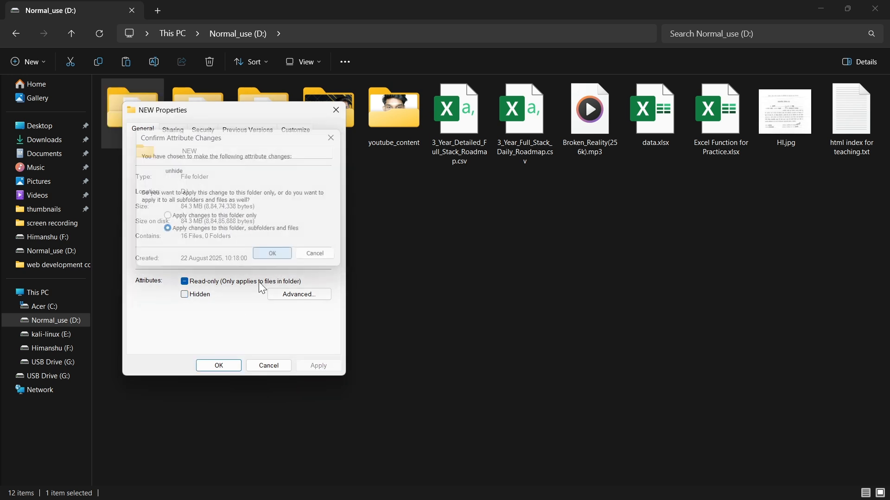
Confirm the attribute change for the NEW folder and close its properties.
{"action": "left_click", "coordinate": [219, 365]}
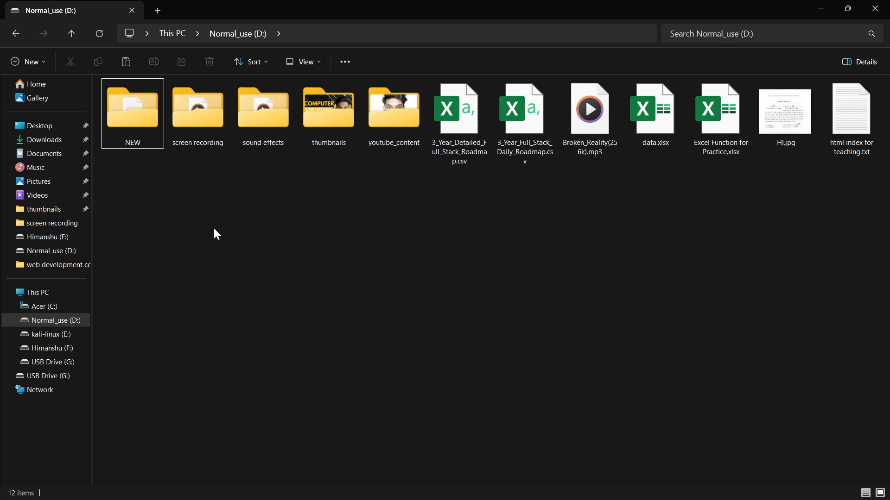
{"action": "right_click", "coordinate": [143, 129]}
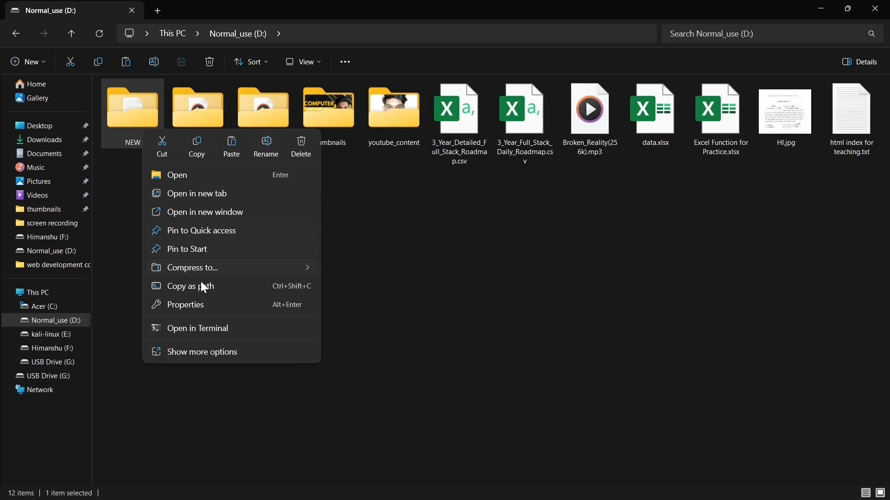
{"action": "left_click", "coordinate": [190, 307]}
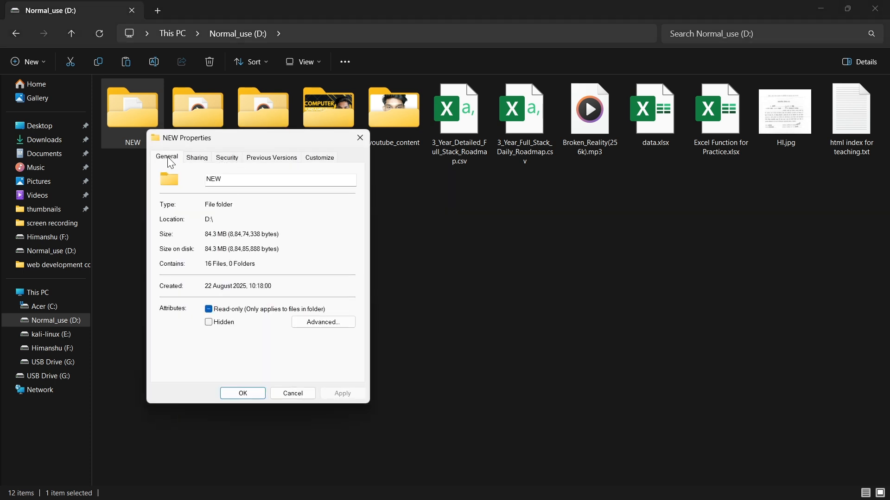
{"action": "left_click_drag", "start_coordinate": [207, 203], "coordinate": [254, 260]}
{"action": "left_click", "coordinate": [280, 286]}
{"action": "left_click", "coordinate": [226, 158]}
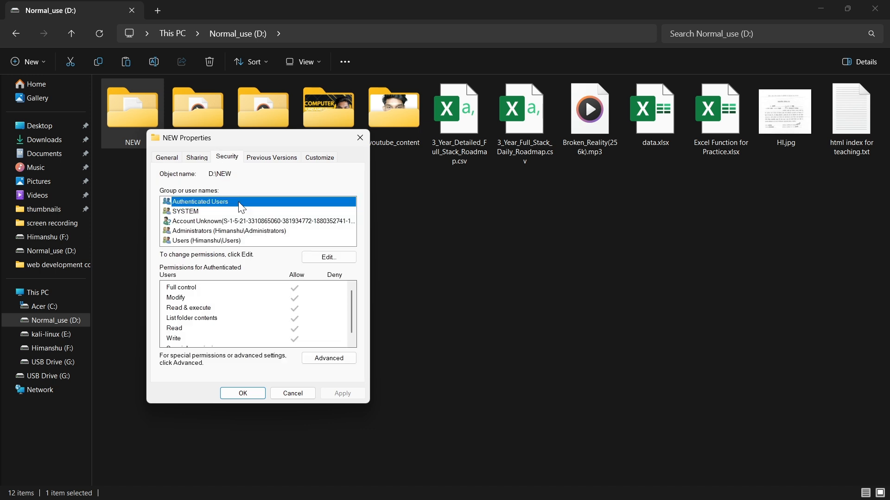
{"action": "left_click", "coordinate": [328, 257]}
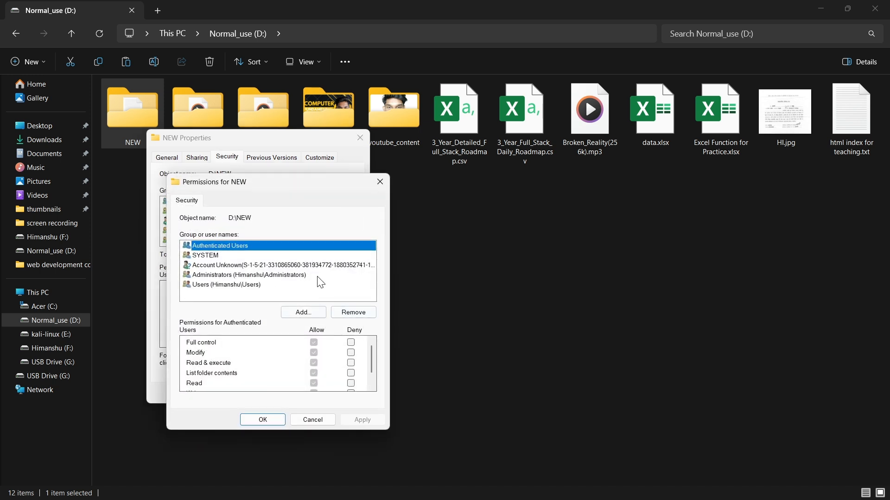
{"action": "left_click", "coordinate": [351, 343]}
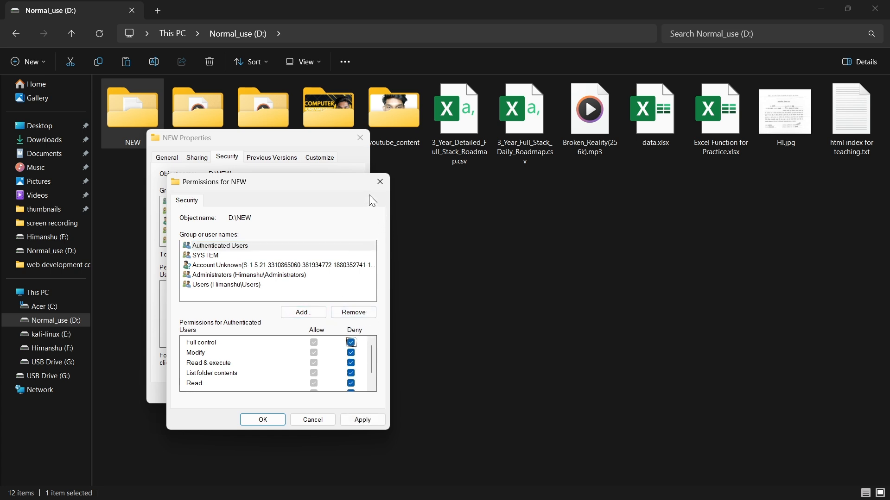
{"action": "left_click", "coordinate": [380, 180]}
{"action": "left_click", "coordinate": [359, 142]}
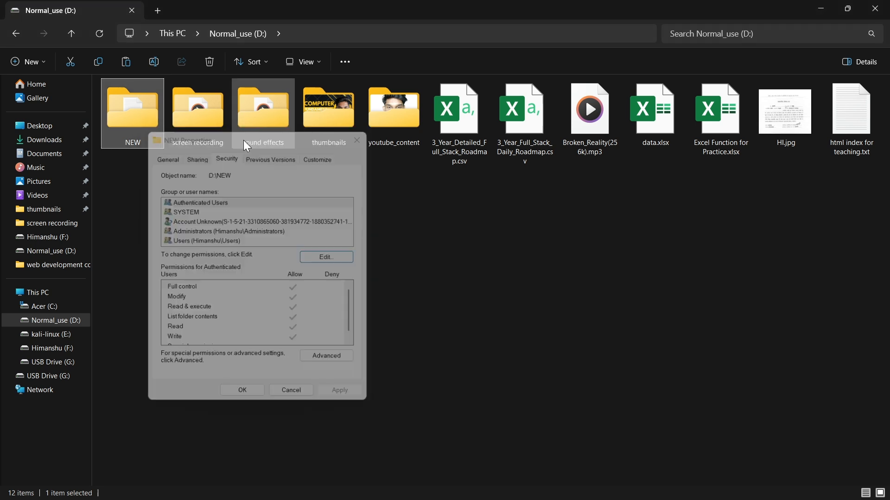
{"action": "right_click", "coordinate": [128, 130]}
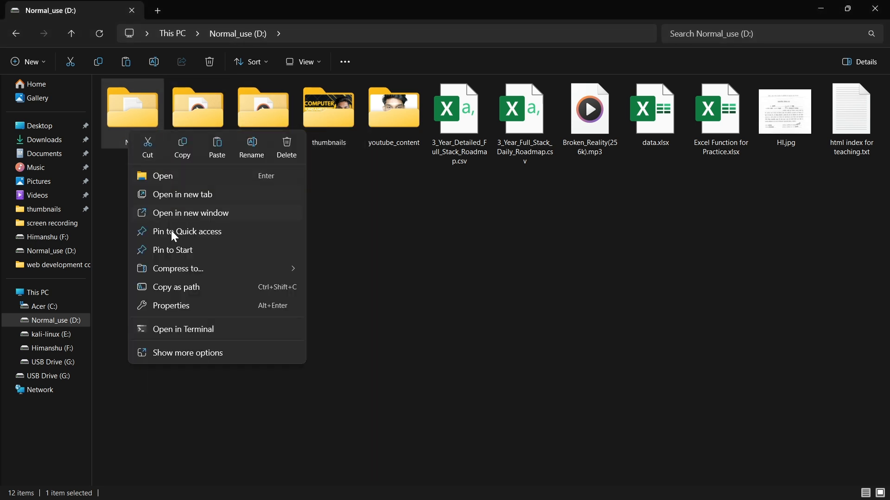
{"action": "left_click", "coordinate": [177, 357]}
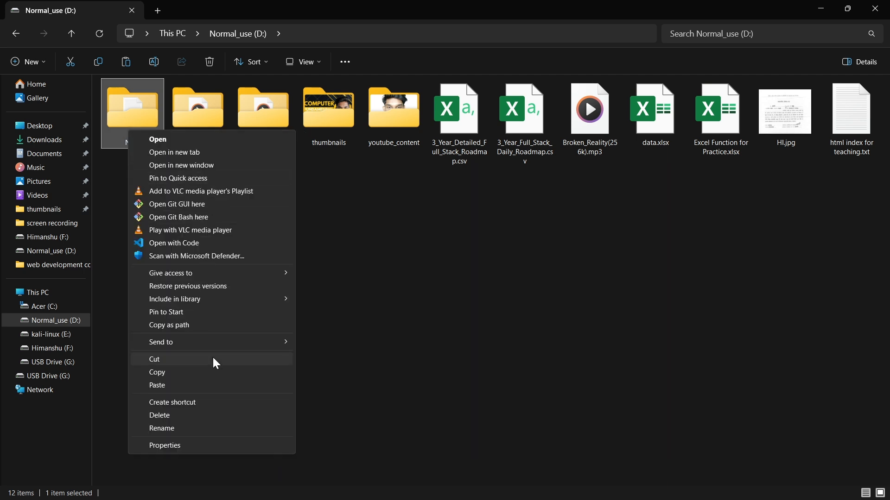
{"action": "left_click", "coordinate": [393, 211]}
Deny Authenticated Users full control of the NEW folder, then apply the permissions and close its properties.
{"action": "left_click", "coordinate": [149, 116]}
{"action": "right_click", "coordinate": [151, 129]}
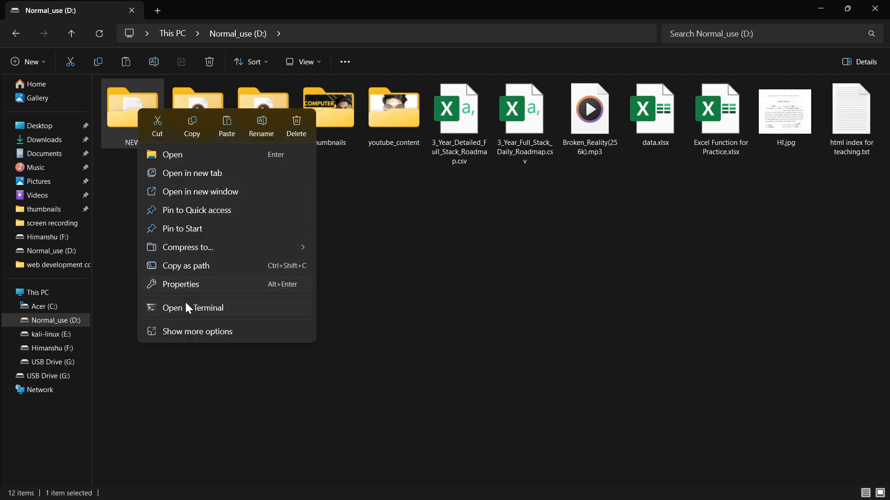
{"action": "left_click", "coordinate": [187, 331]}
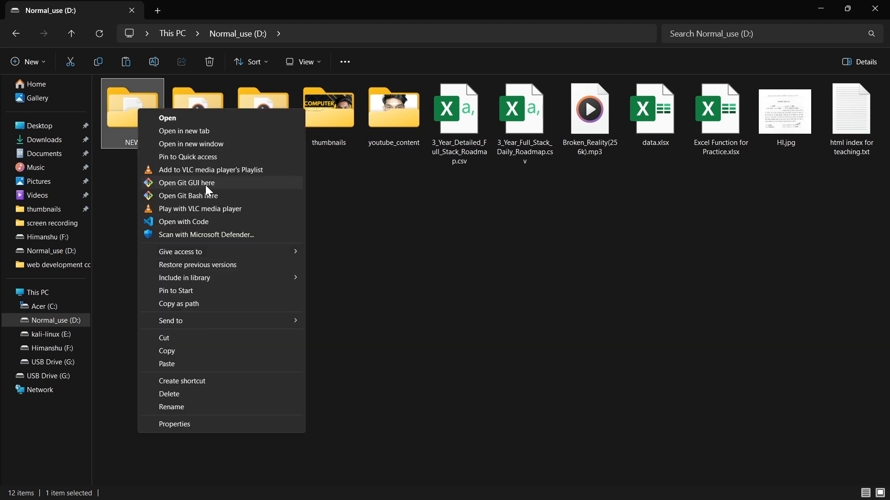
{"action": "left_click", "coordinate": [202, 427]}
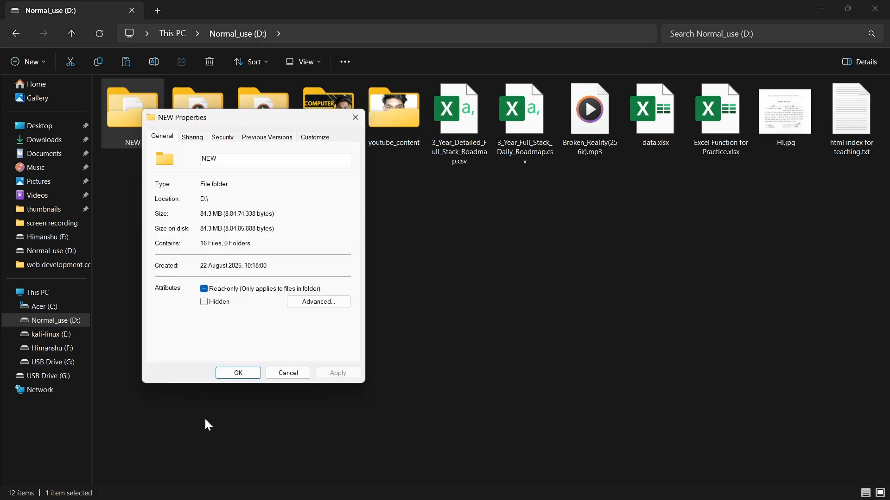
{"action": "left_click", "coordinate": [223, 137]}
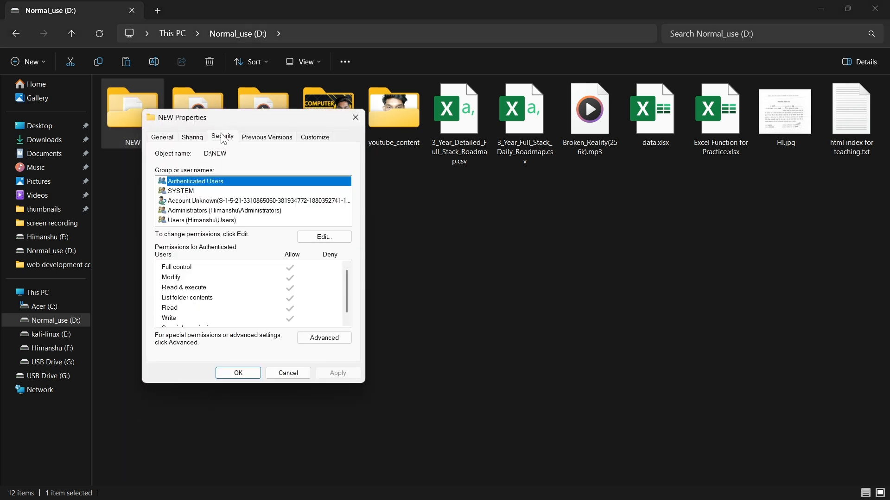
{"action": "left_click", "coordinate": [323, 237]}
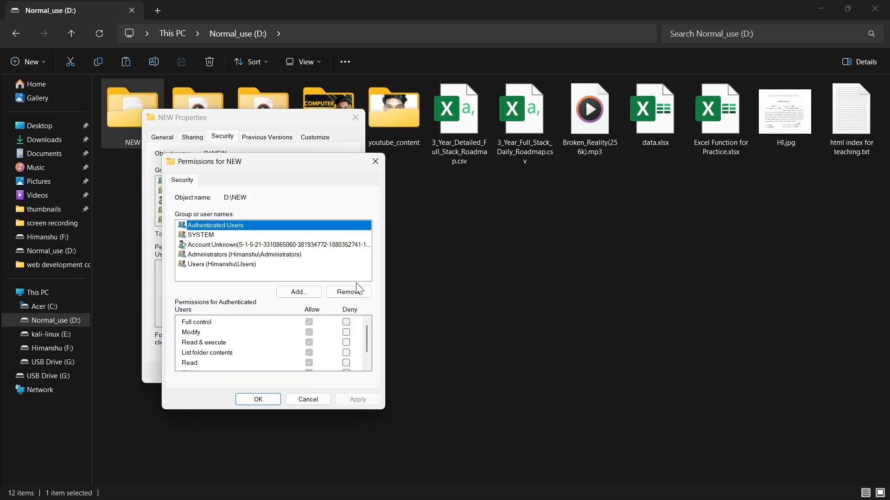
{"action": "left_click", "coordinate": [346, 322]}
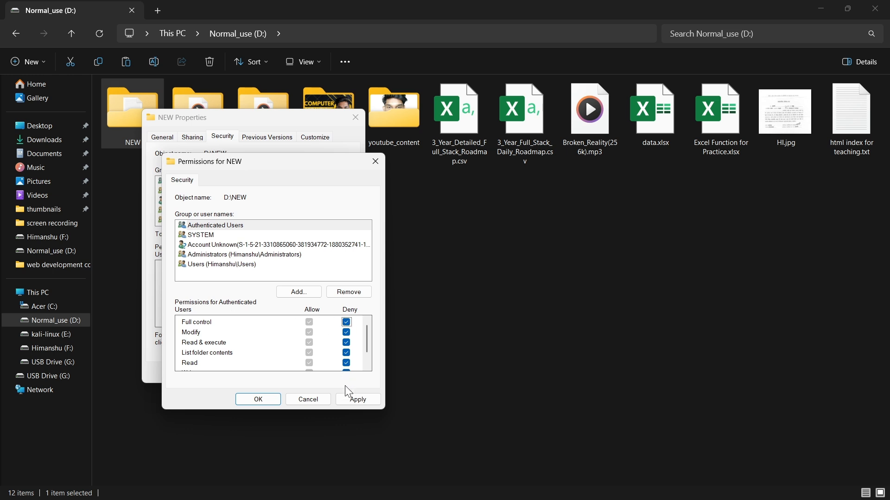
{"action": "left_click", "coordinate": [349, 399]}
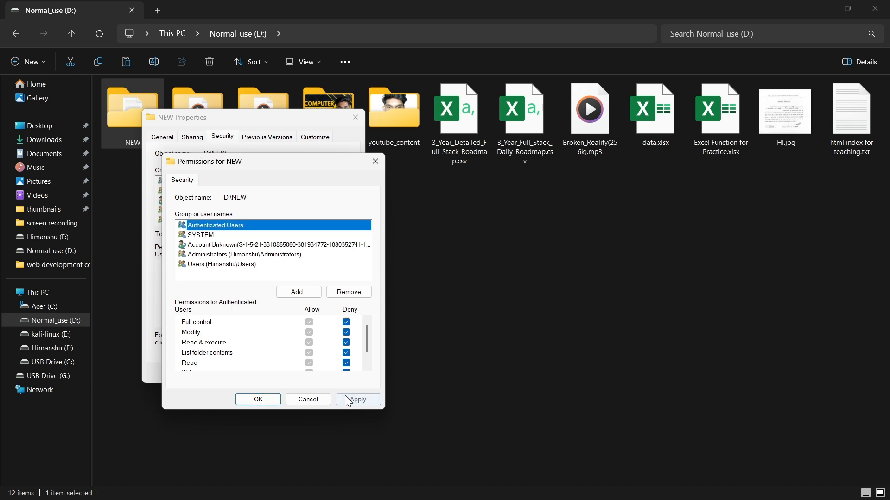
{"action": "left_click", "coordinate": [257, 399]}
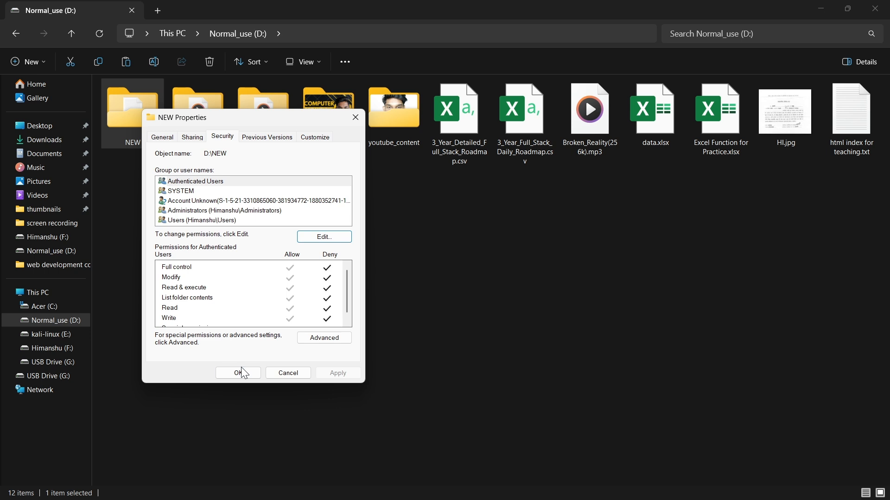
{"action": "left_click", "coordinate": [240, 371]}
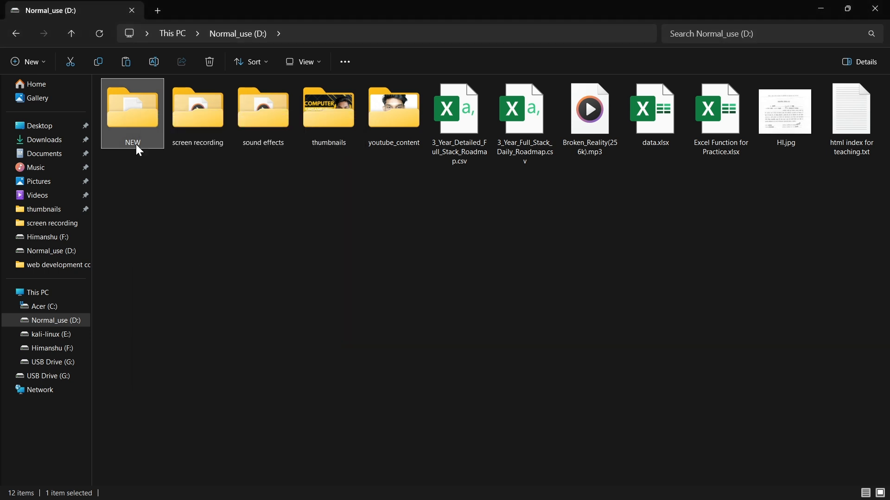
Test the access restriction by repeatedly trying to open the NEW folder, declining the offer of permanent access each time.
{"action": "double_click", "coordinate": [136, 113]}
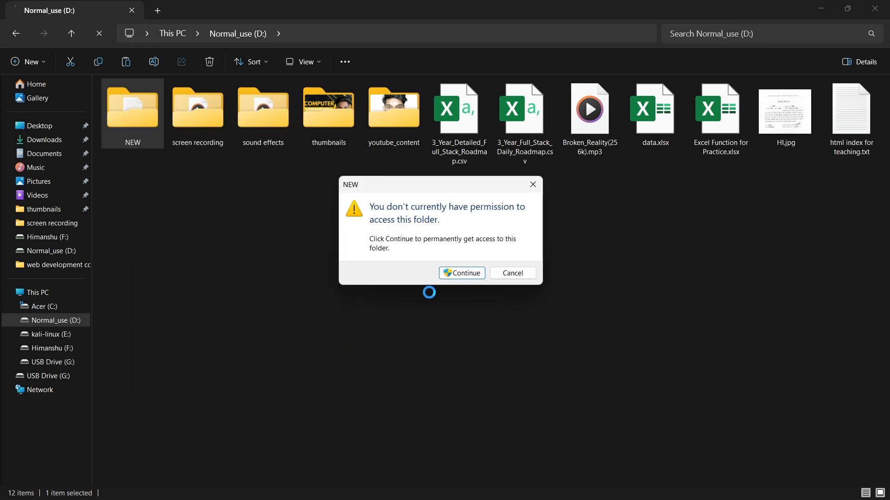
{"action": "left_click", "coordinate": [513, 273]}
{"action": "double_click", "coordinate": [141, 117]}
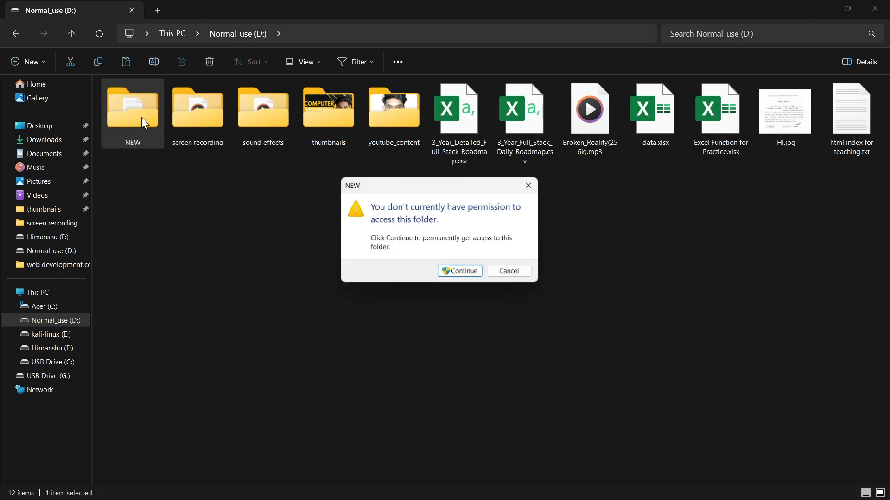
{"action": "left_click", "coordinate": [529, 186]}
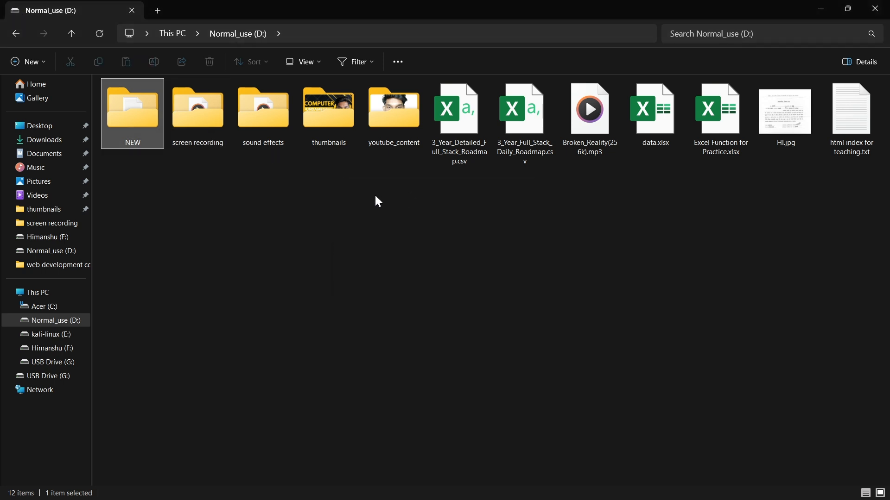
{"action": "double_click", "coordinate": [143, 111]}
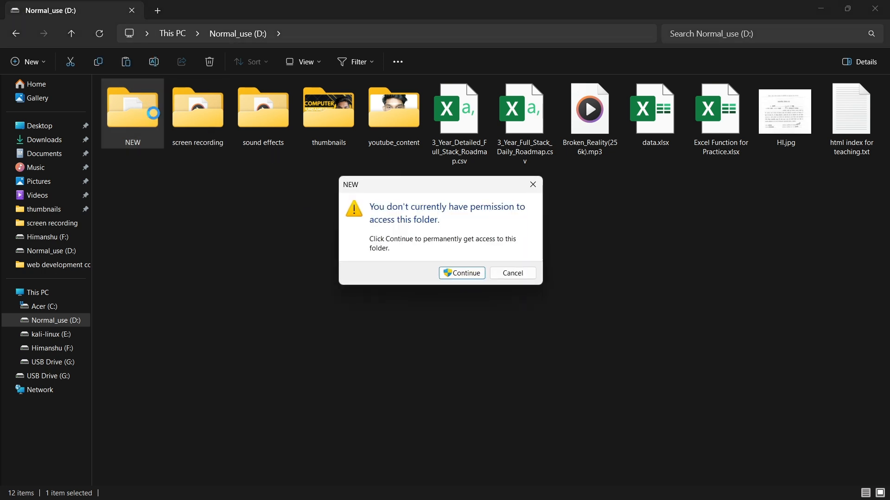
{"action": "left_click_drag", "start_coordinate": [422, 193], "coordinate": [386, 176]}
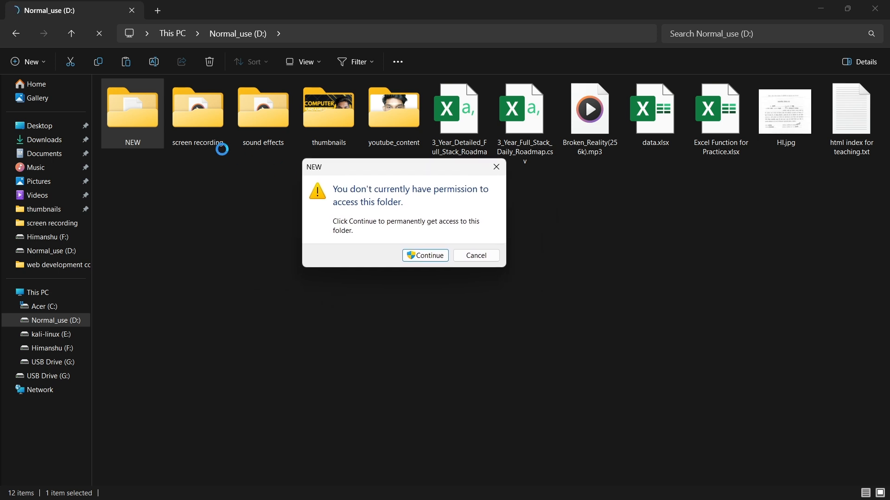
{"action": "left_click", "coordinate": [497, 170]}
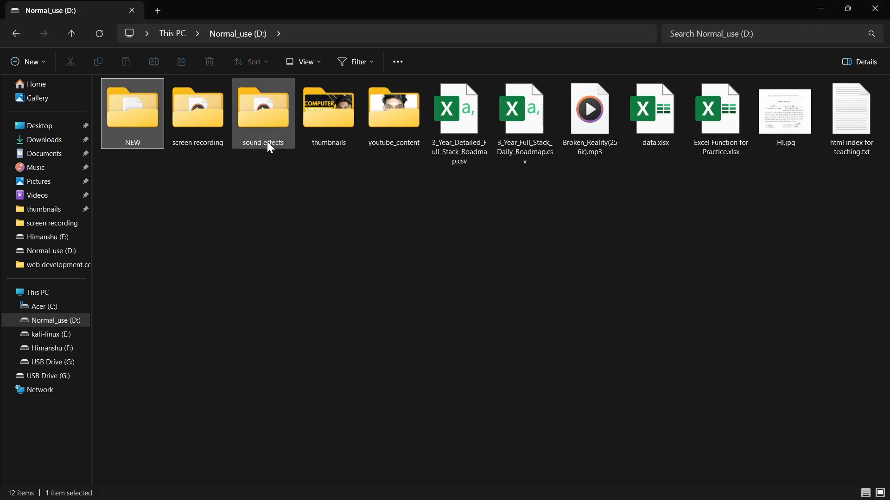
{"action": "double_click", "coordinate": [144, 129]}
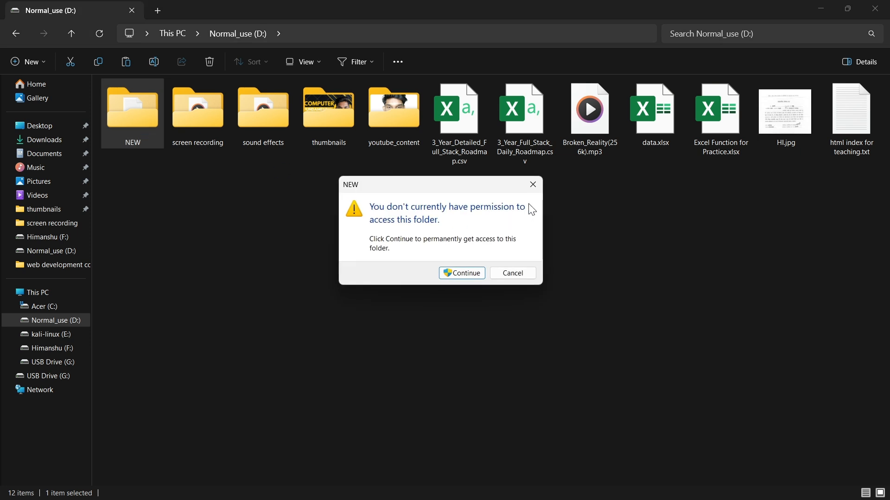
{"action": "left_click", "coordinate": [532, 187]}
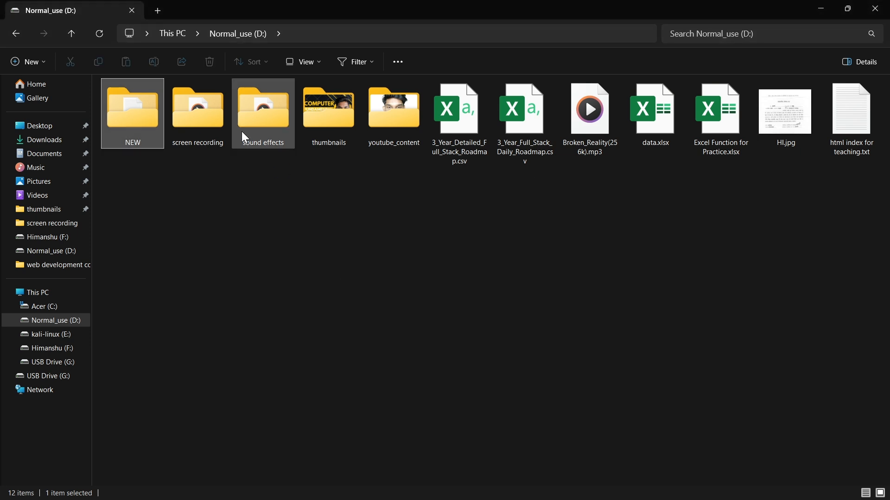
{"action": "double_click", "coordinate": [132, 121]}
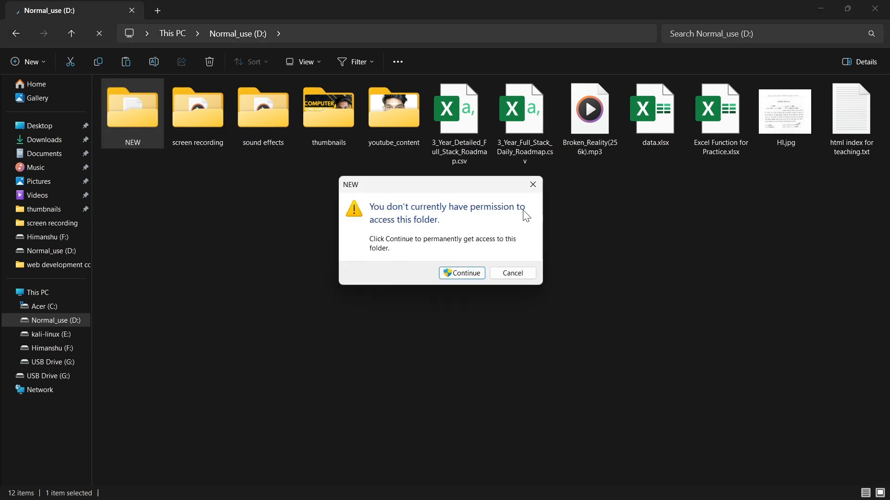
{"action": "left_click", "coordinate": [533, 185]}
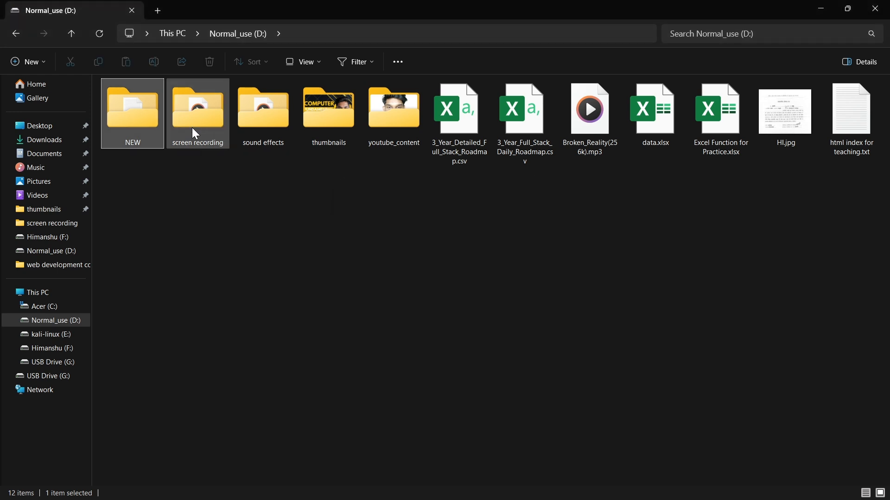
Try to set the NEW folder to Hidden with administrator permission, applying the change to its subfolders and files.
{"action": "right_click", "coordinate": [145, 122]}
{"action": "left_click", "coordinate": [187, 292]}
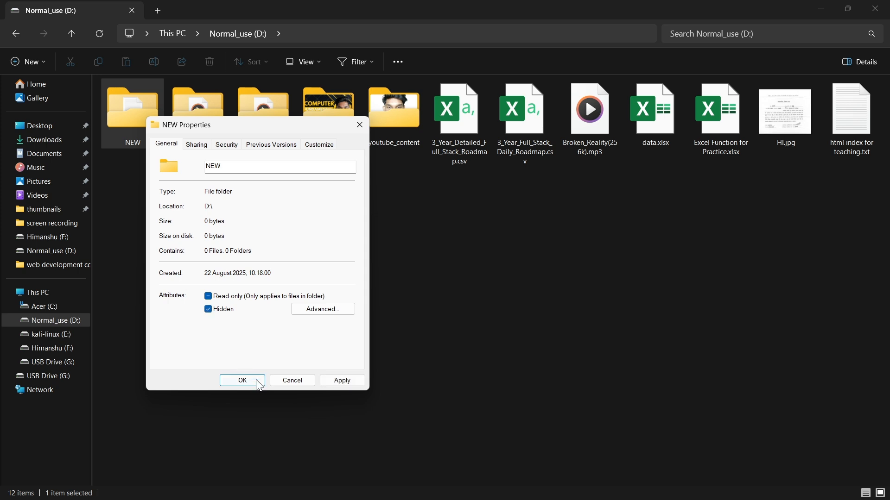
{"action": "left_click", "coordinate": [330, 383]}
{"action": "left_click", "coordinate": [281, 274]}
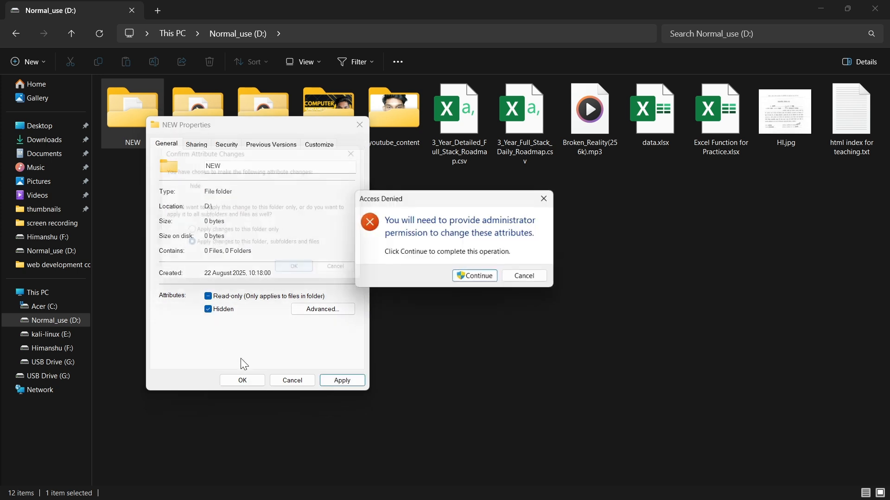
{"action": "left_click", "coordinate": [472, 277]}
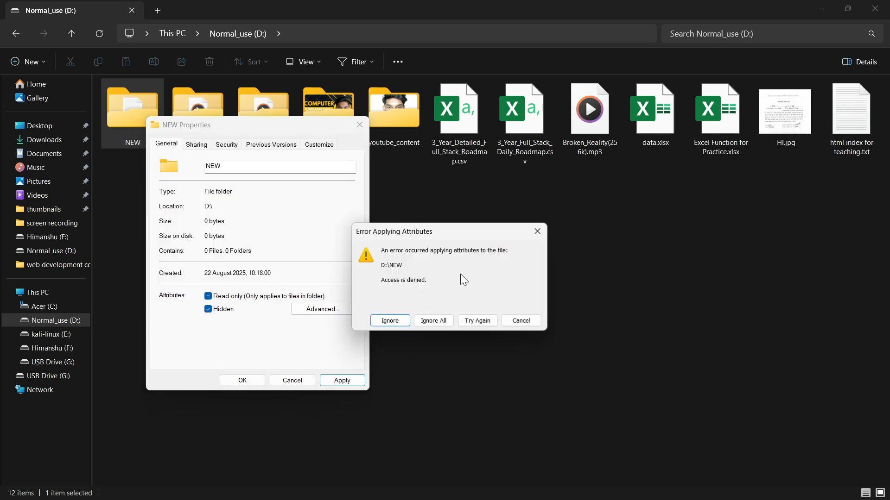
{"action": "left_click", "coordinate": [538, 233]}
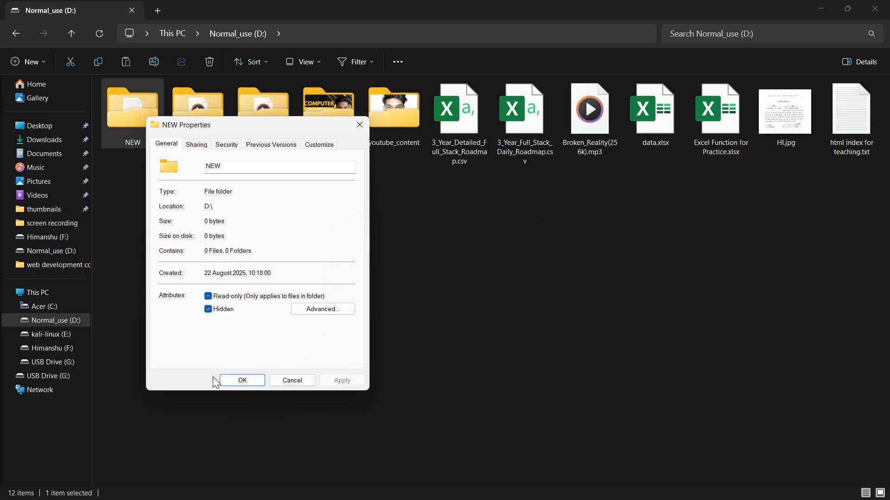
{"action": "left_click", "coordinate": [242, 379]}
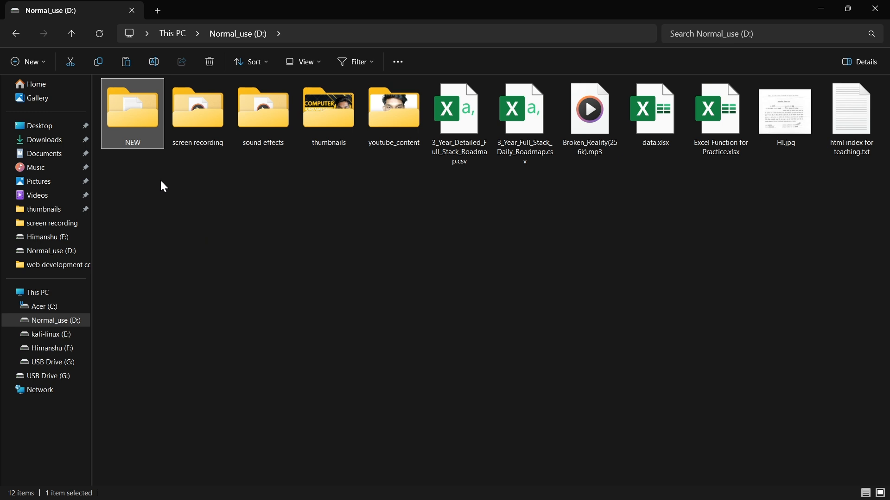
Try to set the NEW folder to Hidden, declining the administrator permission, and close its properties.
{"action": "left_click", "coordinate": [99, 33]}
{"action": "right_click", "coordinate": [115, 111]}
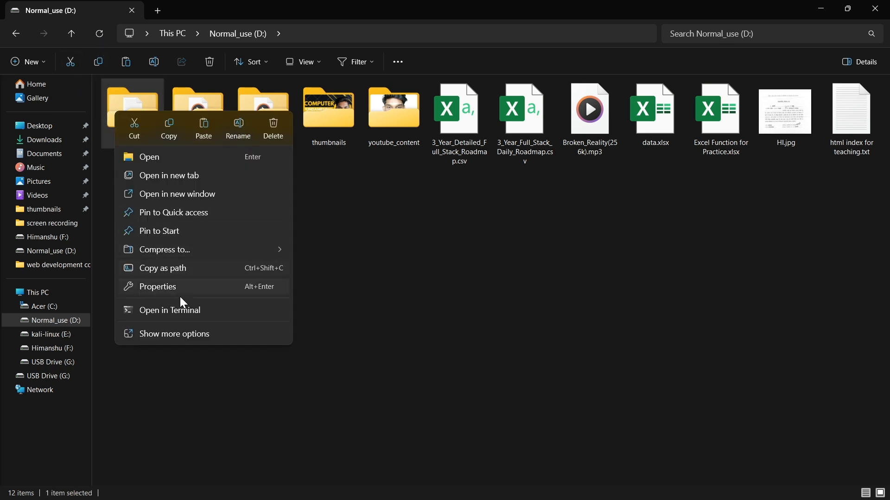
{"action": "left_click", "coordinate": [171, 330]}
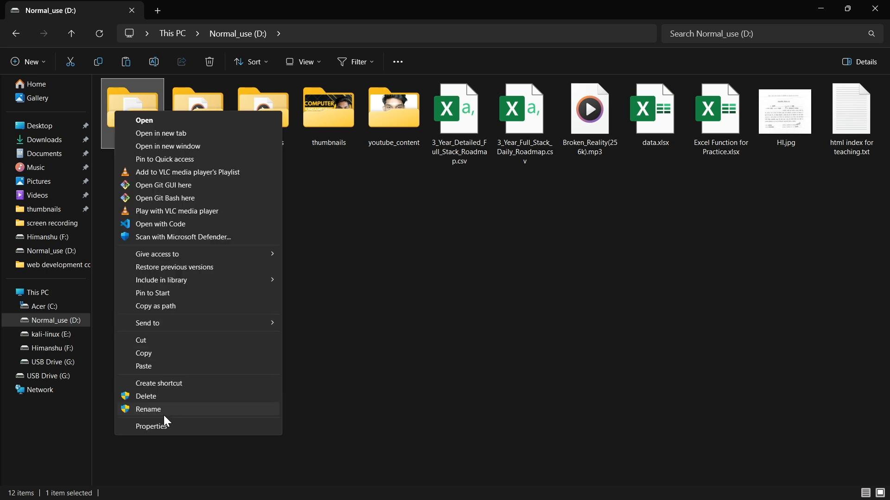
{"action": "left_click", "coordinate": [164, 425]}
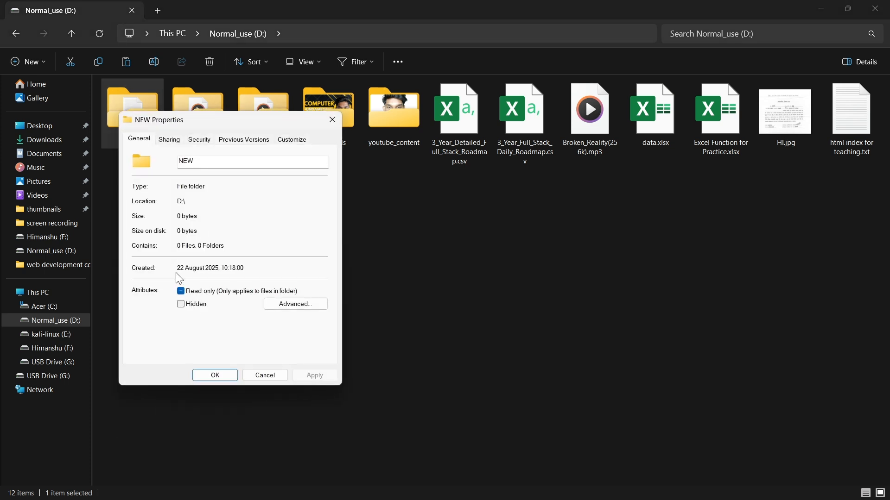
{"action": "left_click", "coordinate": [181, 305]}
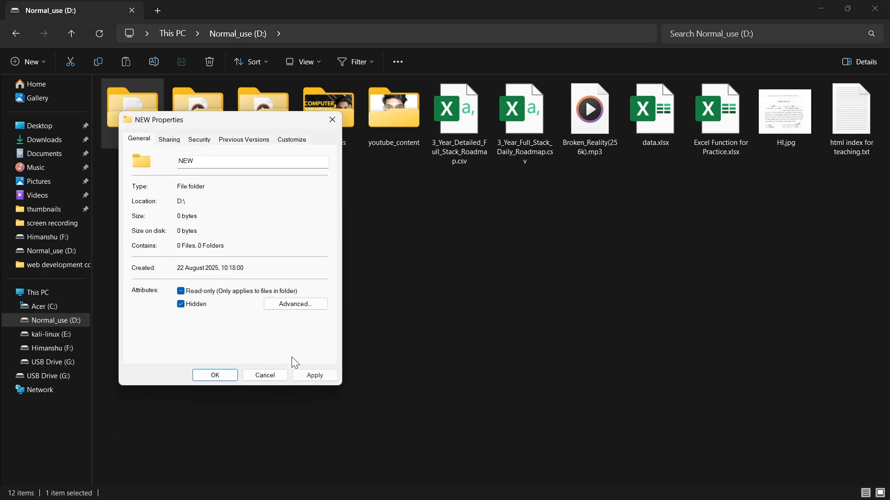
{"action": "left_click", "coordinate": [315, 377]}
{"action": "left_click", "coordinate": [268, 265]}
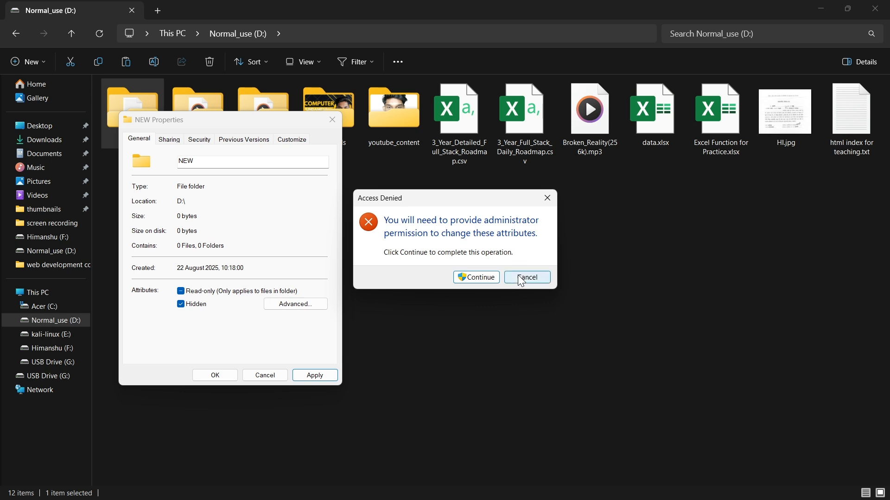
{"action": "left_click", "coordinate": [534, 277]}
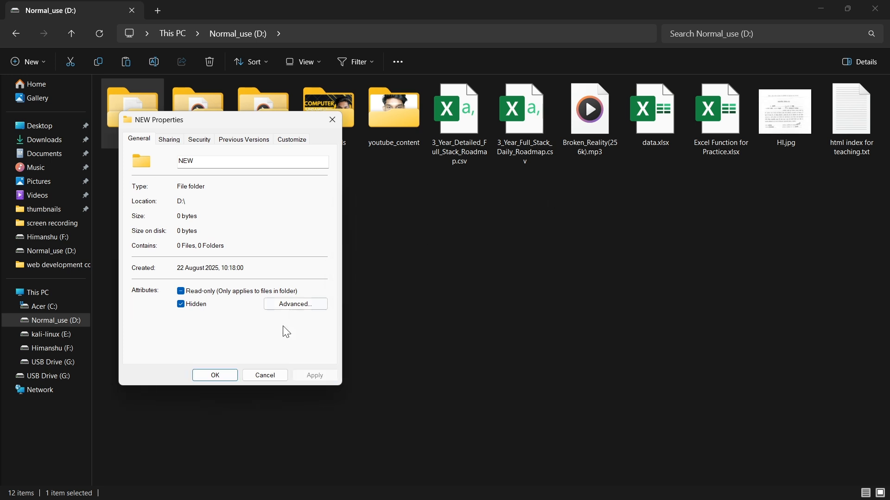
{"action": "left_click", "coordinate": [212, 378]}
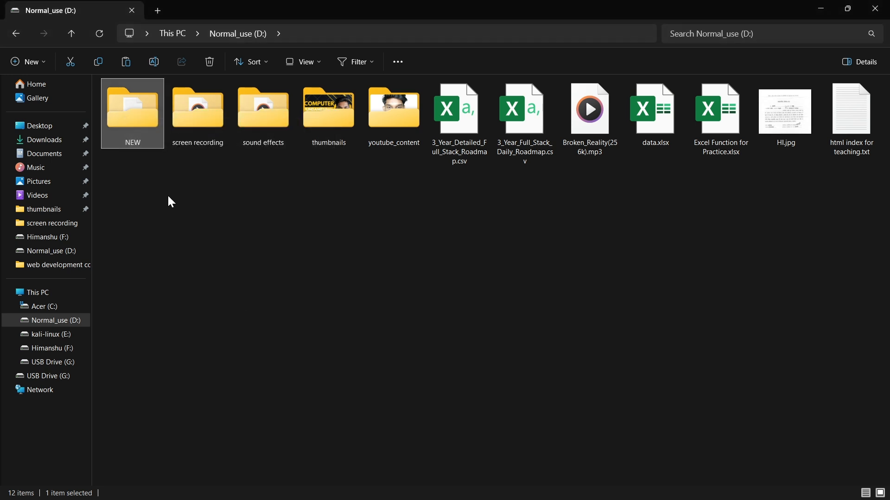
Try to open the NEW folder, request permanent access on the second attempt, and open its security settings from the denial message.
{"action": "double_click", "coordinate": [133, 115]}
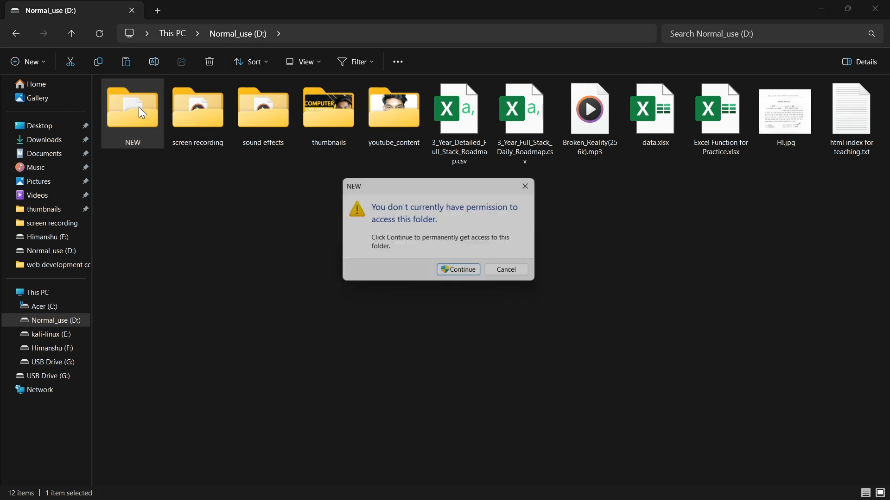
{"action": "left_click", "coordinate": [531, 185]}
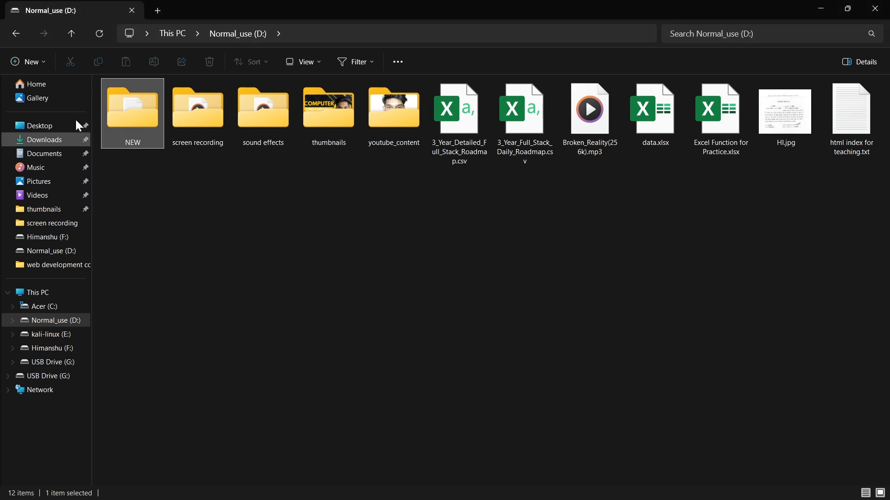
{"action": "left_click", "coordinate": [144, 107]}
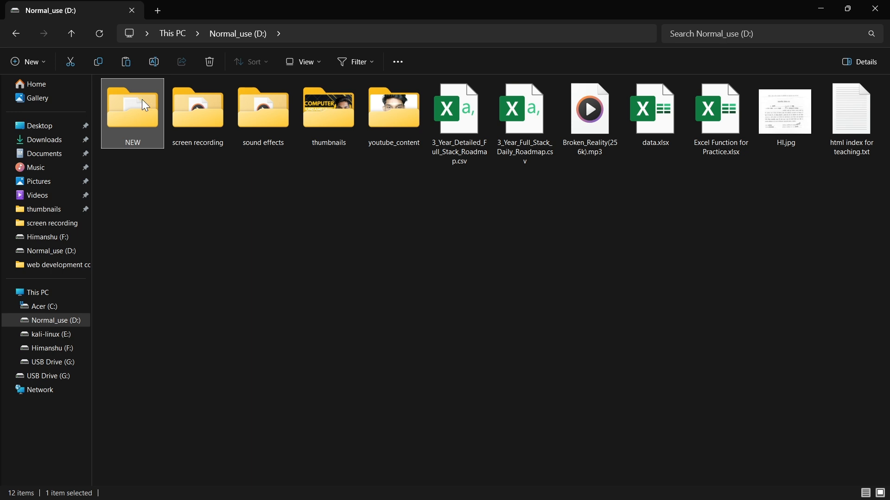
{"action": "mouse_move", "coordinate": [144, 106]}
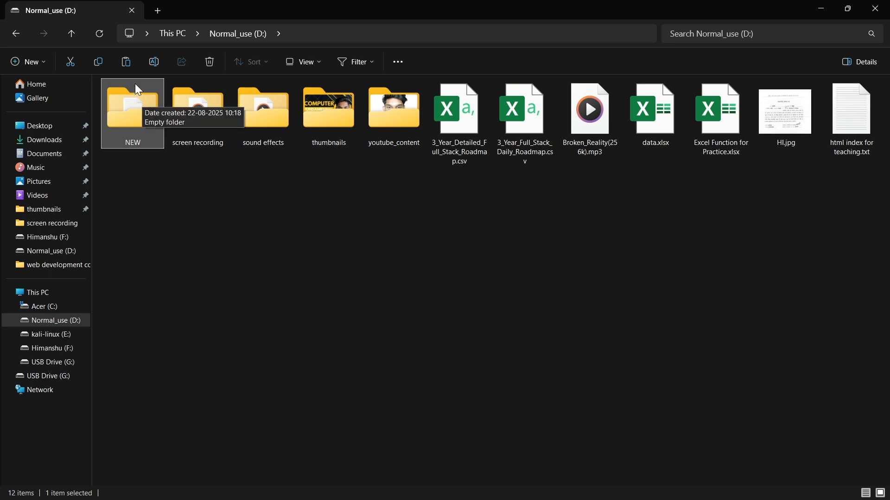
{"action": "double_click", "coordinate": [129, 109]}
{"action": "left_click", "coordinate": [457, 275]}
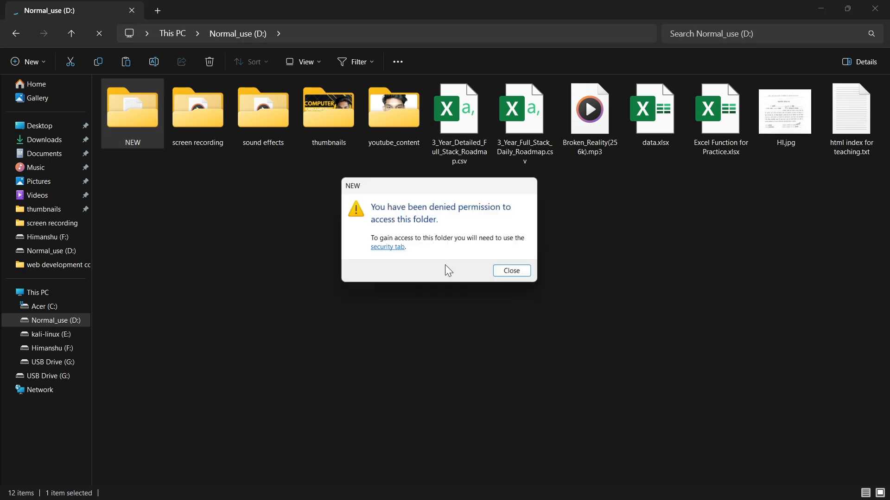
{"action": "left_click", "coordinate": [378, 249]}
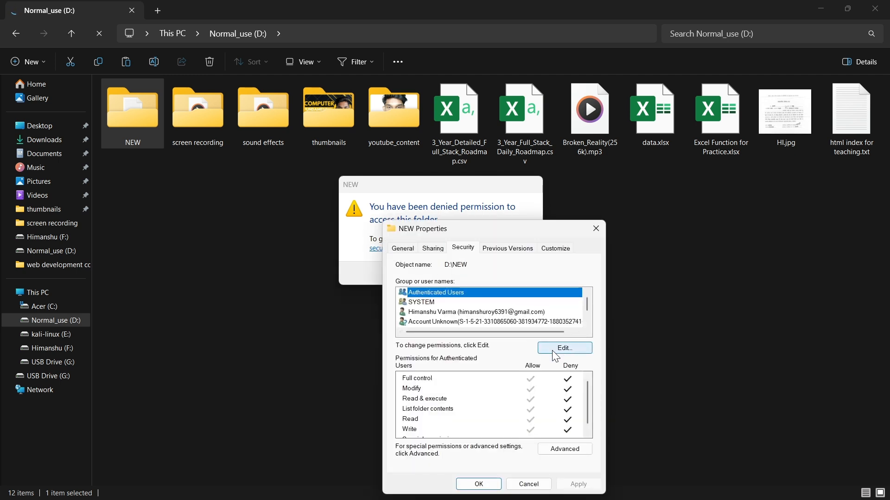
Try to allow Authenticated Users full control and the other permissions on the NEW folder, then close the permissions editor.
{"action": "left_click", "coordinate": [553, 352]}
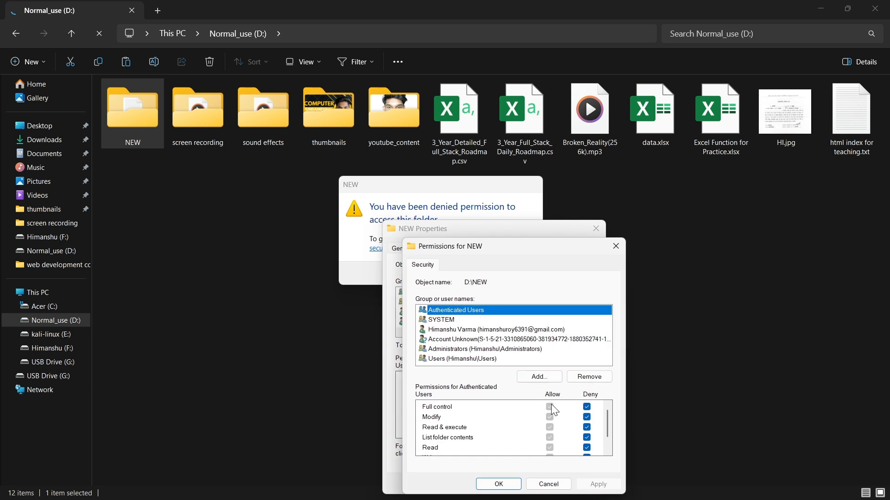
{"action": "left_click", "coordinate": [551, 405]}
{"action": "left_click", "coordinate": [547, 415]}
{"action": "left_click", "coordinate": [548, 434]}
{"action": "left_click", "coordinate": [548, 417]}
{"action": "left_click", "coordinate": [549, 445]}
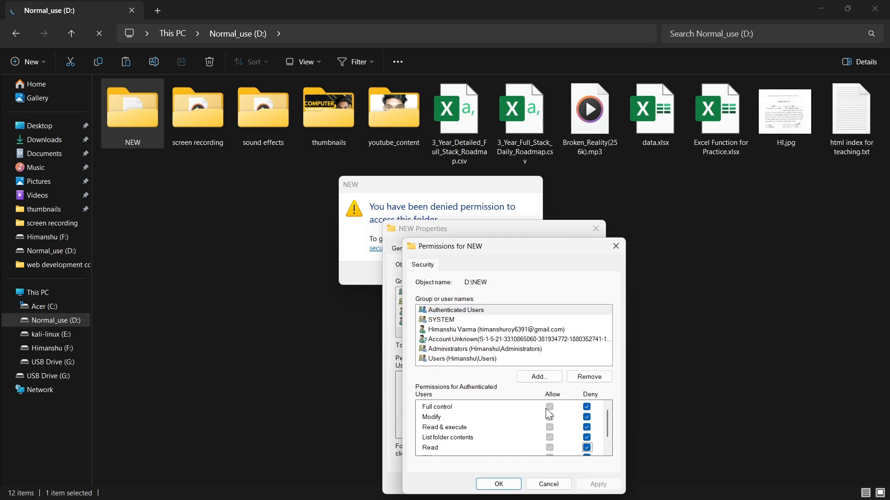
{"action": "left_click", "coordinate": [548, 407]}
{"action": "left_click", "coordinate": [495, 484]}
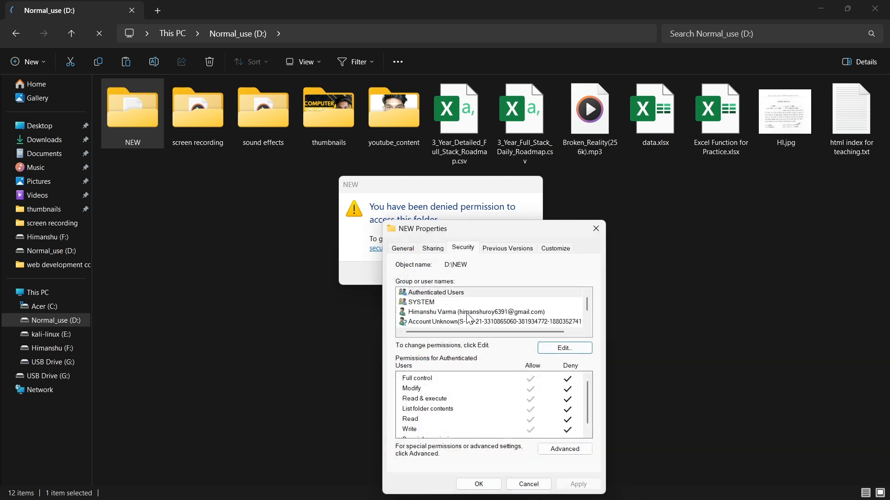
Change the NEW folder's owner to Administrators in its advanced security settings, checking the entered name.
{"action": "left_click", "coordinate": [431, 295]}
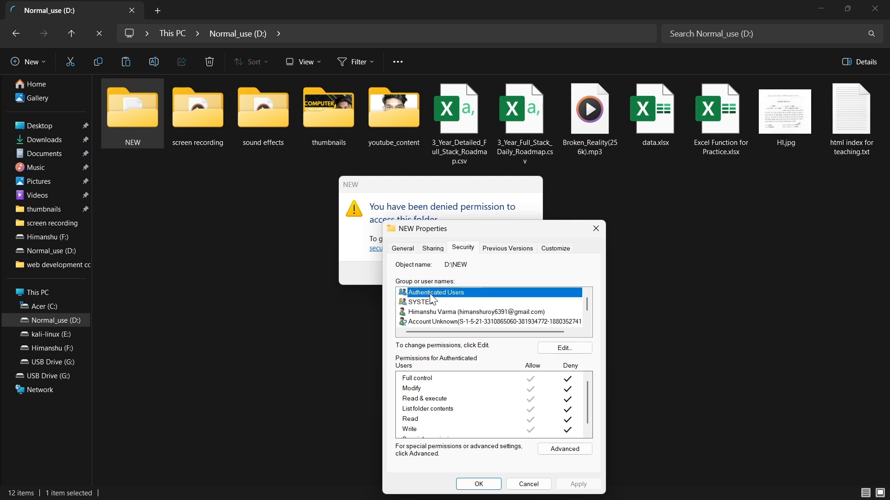
{"action": "scroll", "coordinate": [559, 401], "scroll_direction": "down", "scroll_amount": 1}
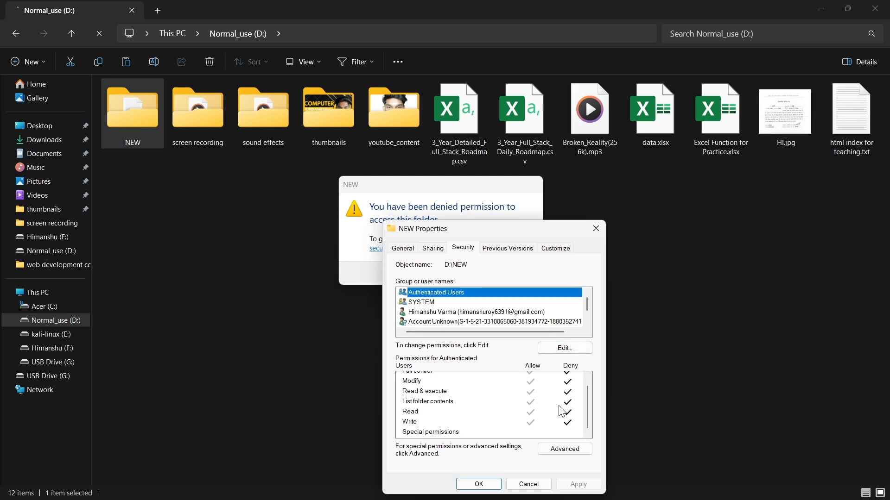
{"action": "left_click", "coordinate": [562, 449]}
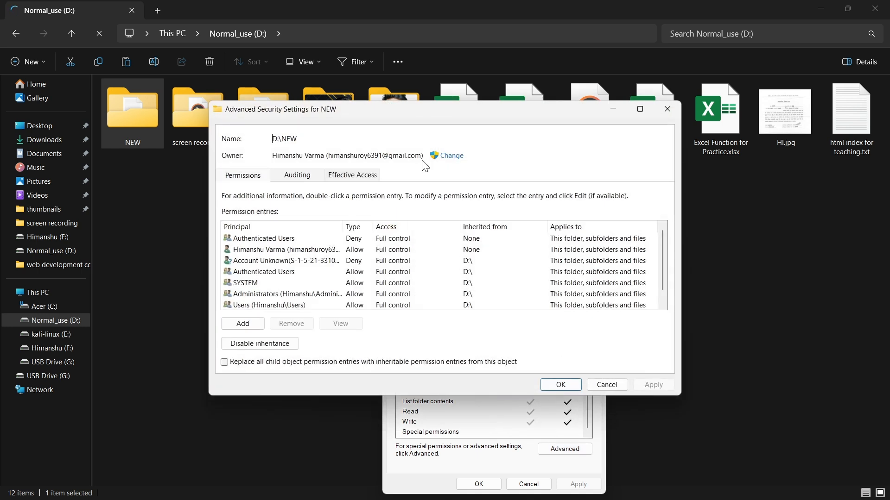
{"action": "left_click", "coordinate": [450, 158]}
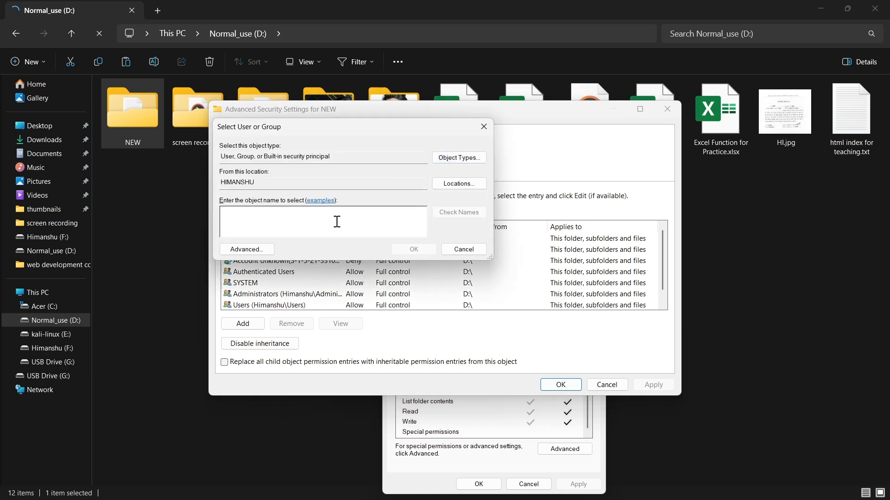
{"action": "type", "text": "Admini"}
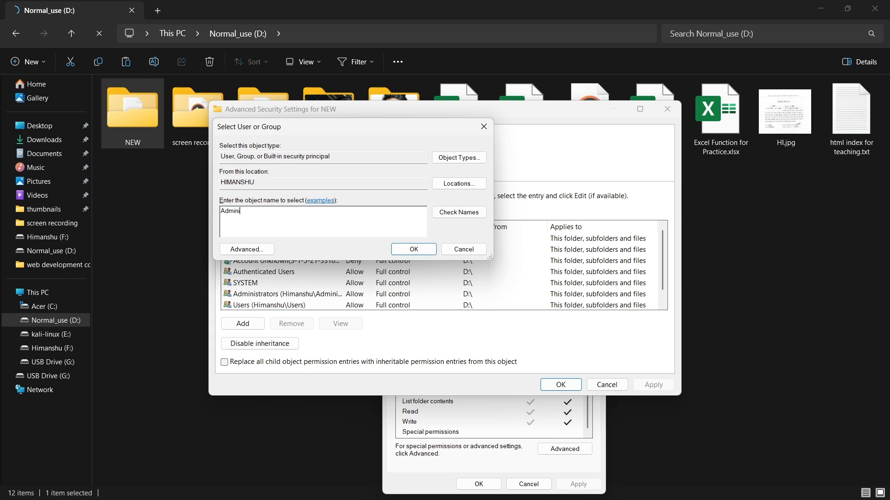
{"action": "type", "text": "strators"}
{"action": "left_click", "coordinate": [472, 215]}
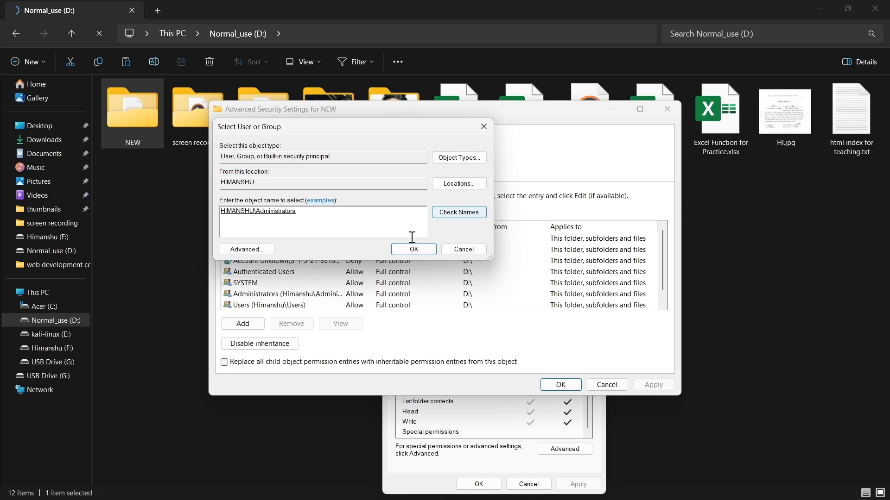
{"action": "left_click", "coordinate": [413, 250]}
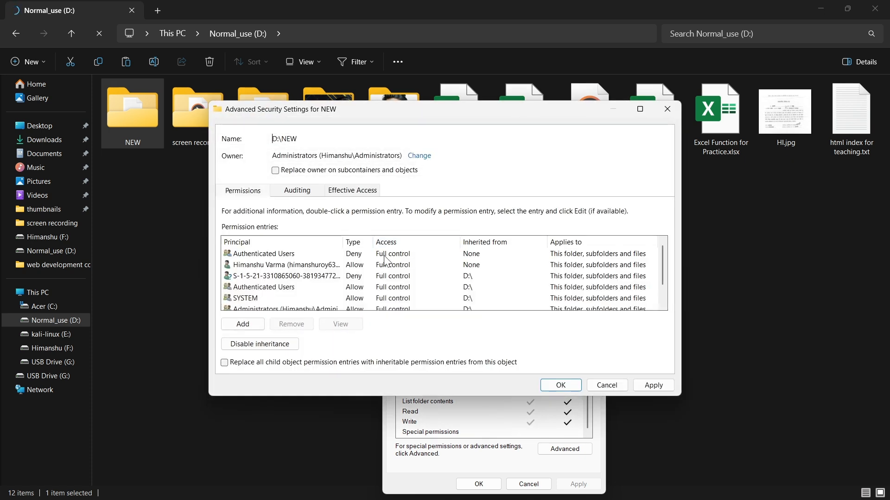
Replace the owner on subcontainers and objects too, apply the ownership change, and close the NEW folder's security dialogs and denial message.
{"action": "left_click", "coordinate": [276, 171]}
{"action": "left_click", "coordinate": [646, 385]}
{"action": "left_click", "coordinate": [493, 312]}
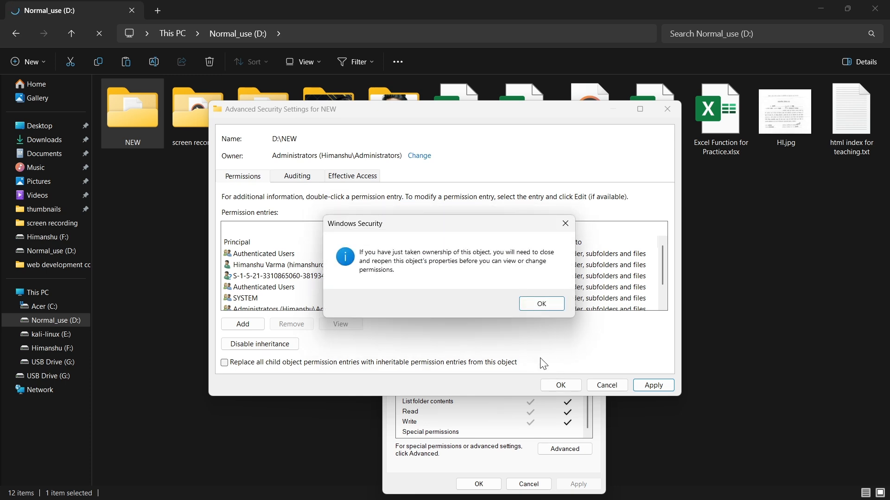
{"action": "left_click", "coordinate": [539, 303]}
{"action": "left_click", "coordinate": [556, 387]}
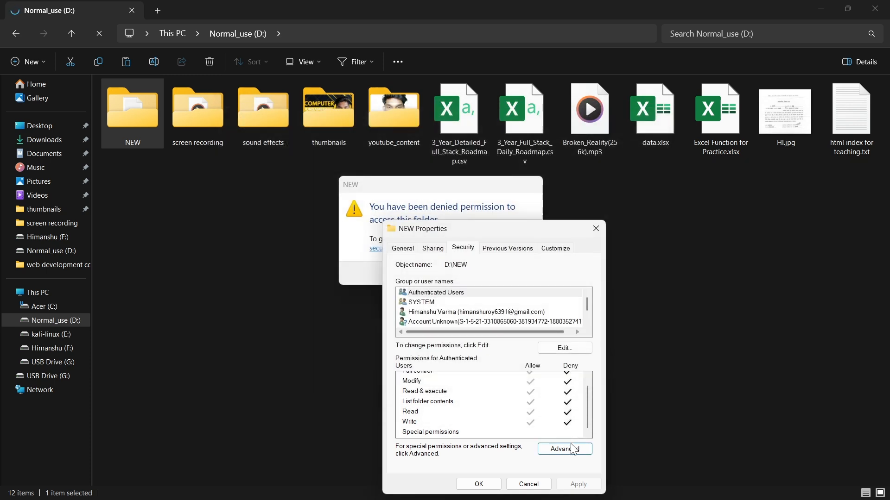
{"action": "left_click", "coordinate": [487, 482]}
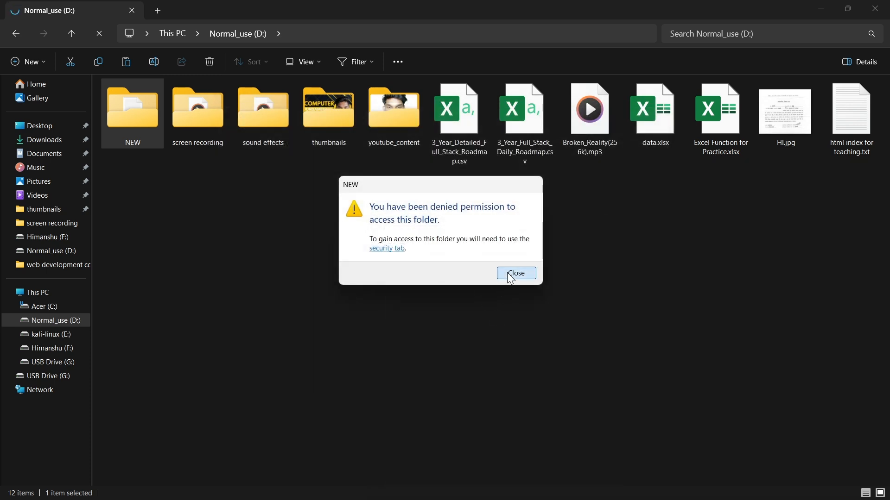
{"action": "left_click", "coordinate": [510, 273]}
Open the NEW folder by accepting permanent access, then return to the Normal_use (D:) drive.
{"action": "double_click", "coordinate": [147, 127]}
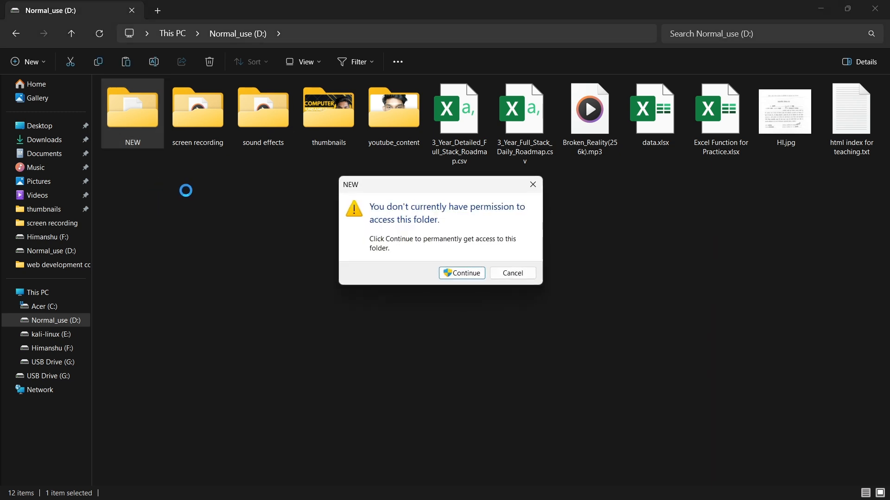
{"action": "left_click", "coordinate": [447, 275]}
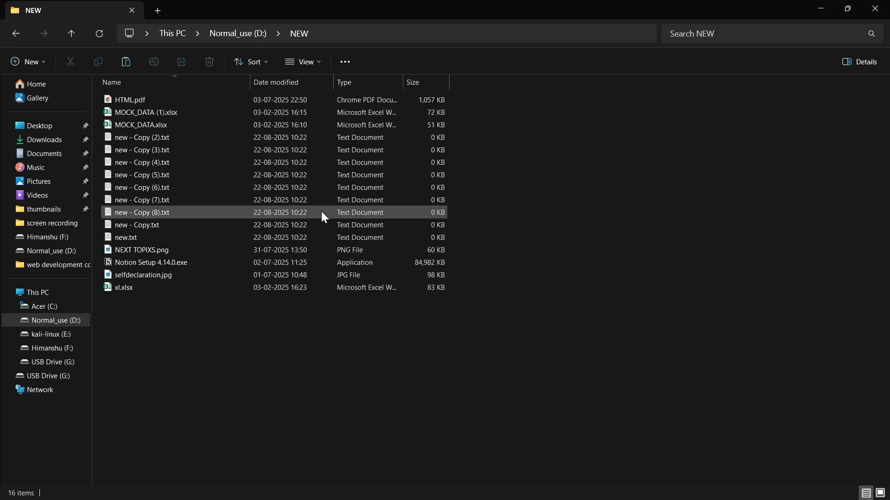
{"action": "key", "text": "alt+Left"}
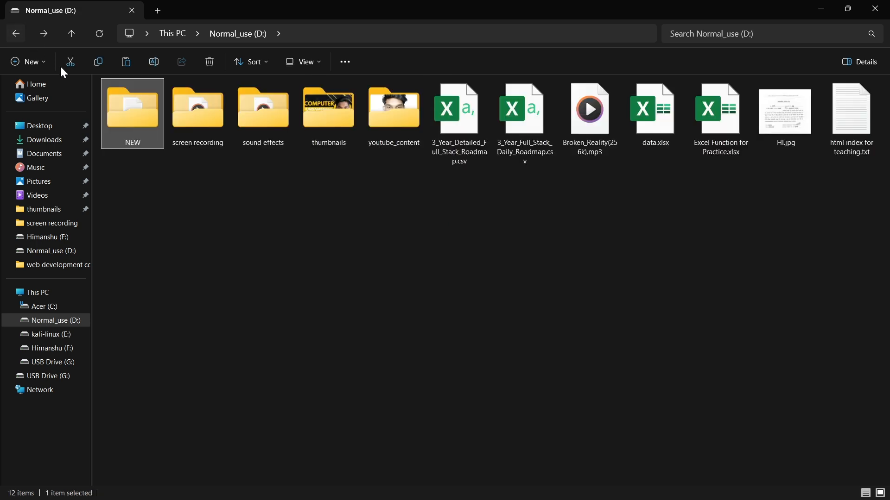
{"action": "left_click", "coordinate": [180, 188]}
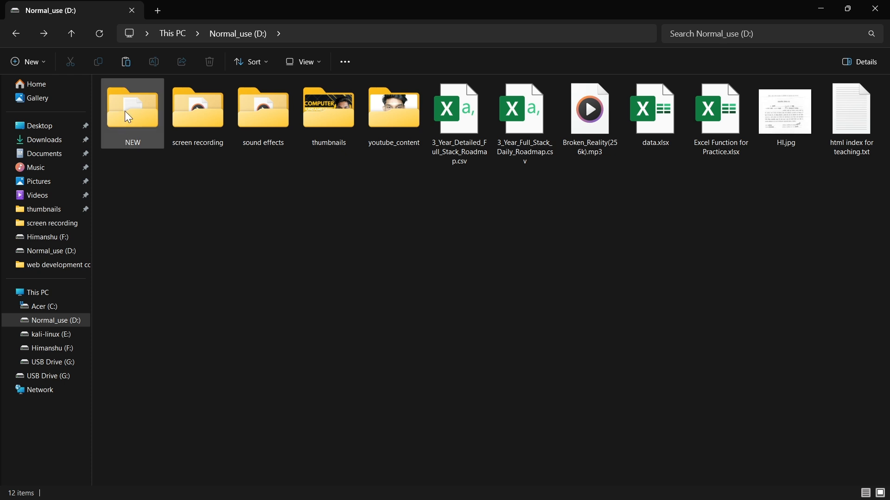
{"action": "left_click", "coordinate": [141, 126]}
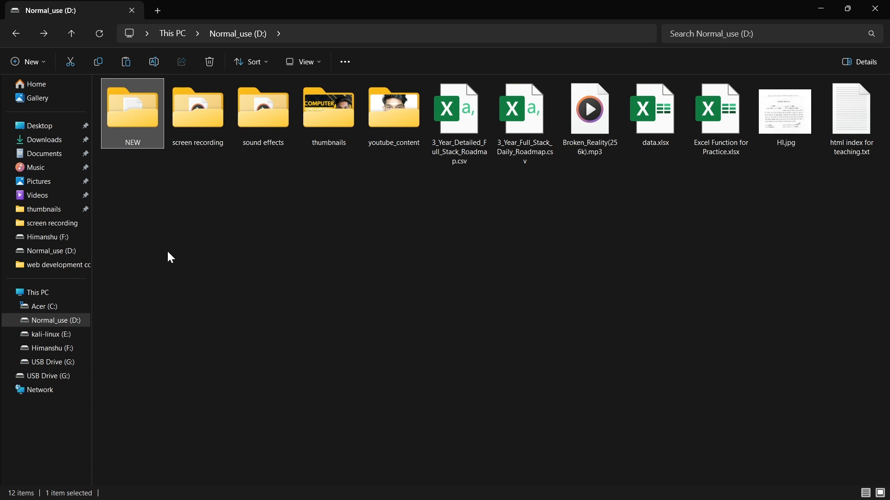
{"action": "left_click", "coordinate": [164, 219]}
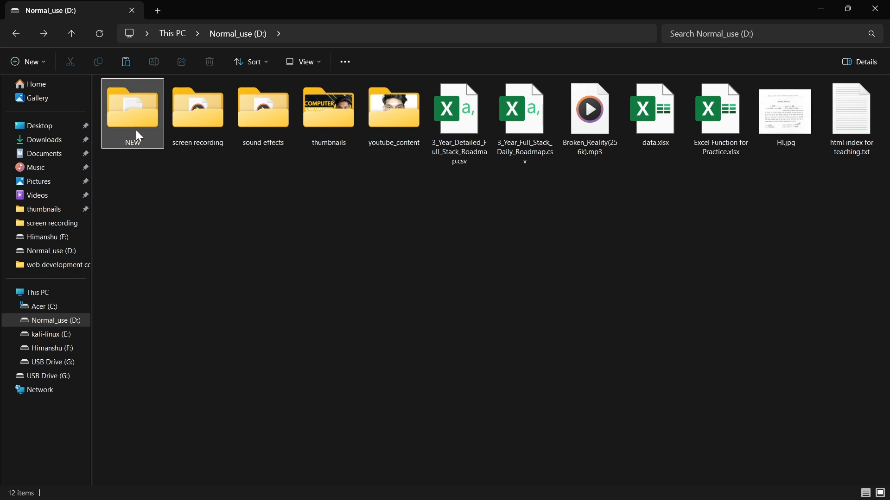
{"action": "left_click", "coordinate": [136, 130]}
{"action": "left_click", "coordinate": [142, 177]}
{"action": "left_click", "coordinate": [122, 125]}
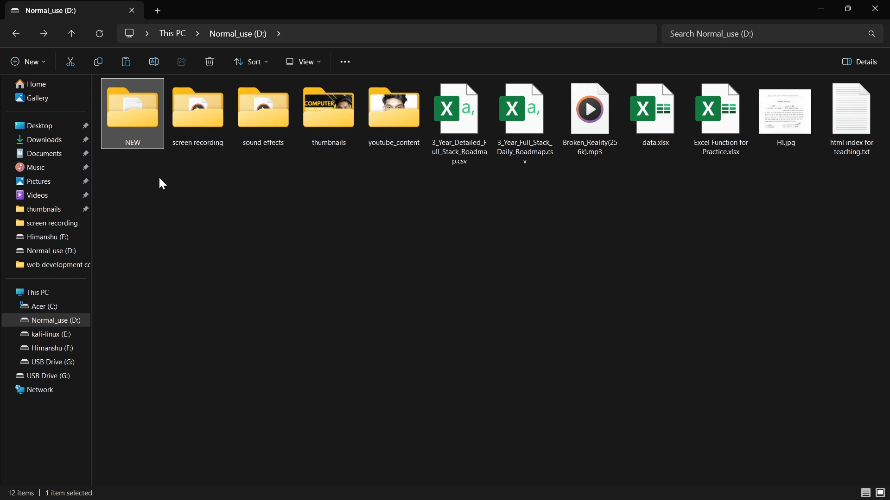
{"action": "right_click", "coordinate": [124, 104]}
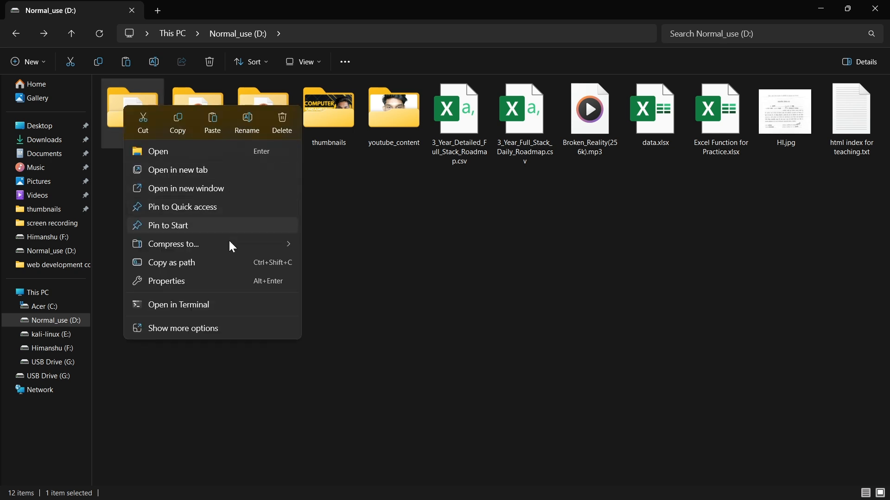
{"action": "left_click", "coordinate": [191, 329]}
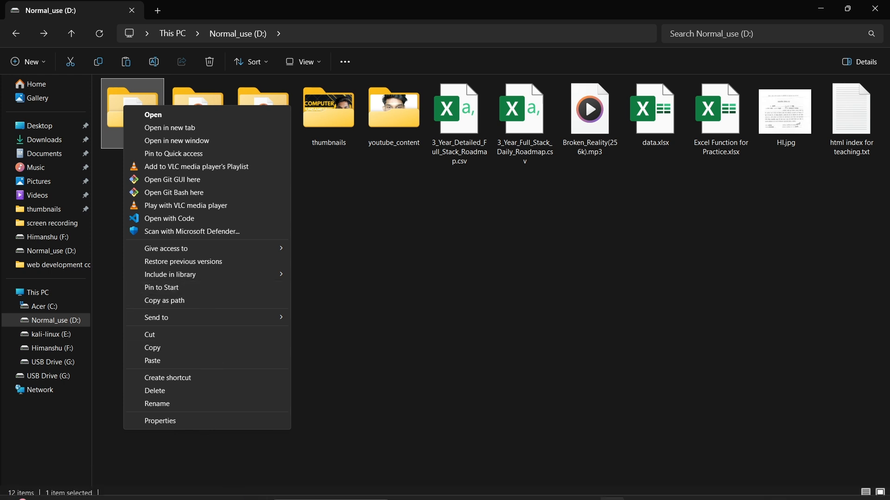
{"action": "left_click", "coordinate": [253, 491]}
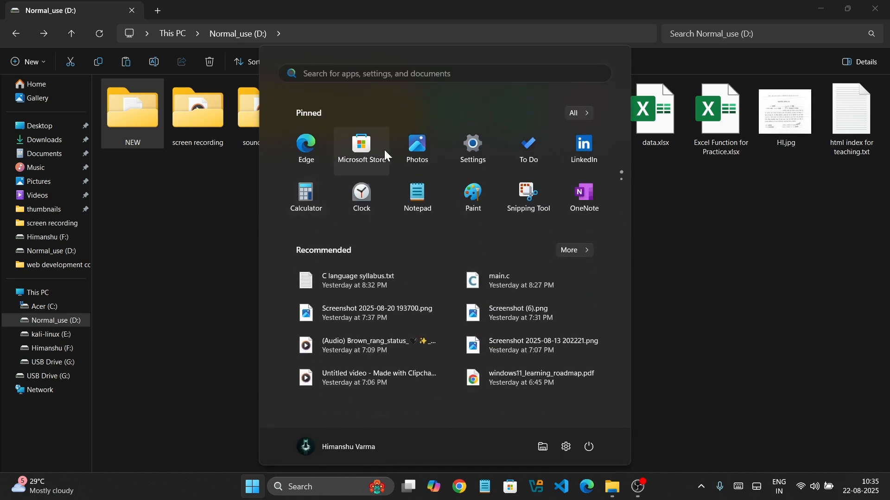
{"action": "left_click", "coordinate": [689, 167]}
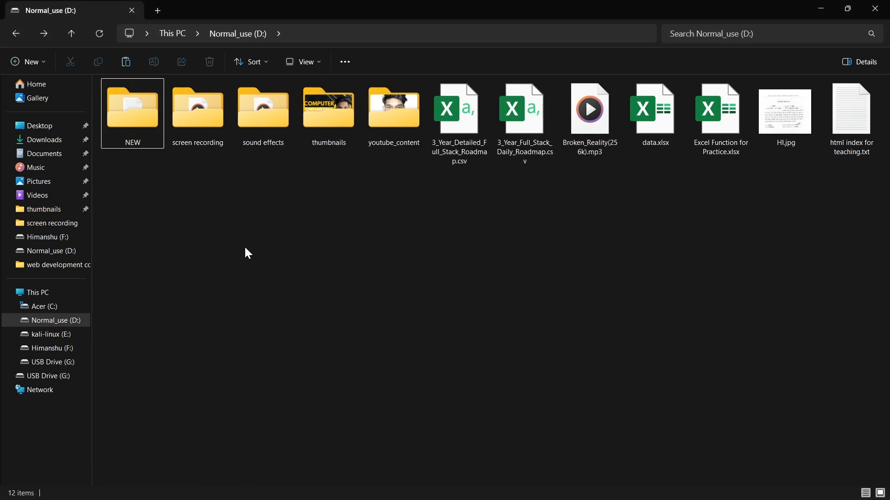
{"action": "right_click", "coordinate": [244, 248]}
{"action": "key", "text": "Escape"}
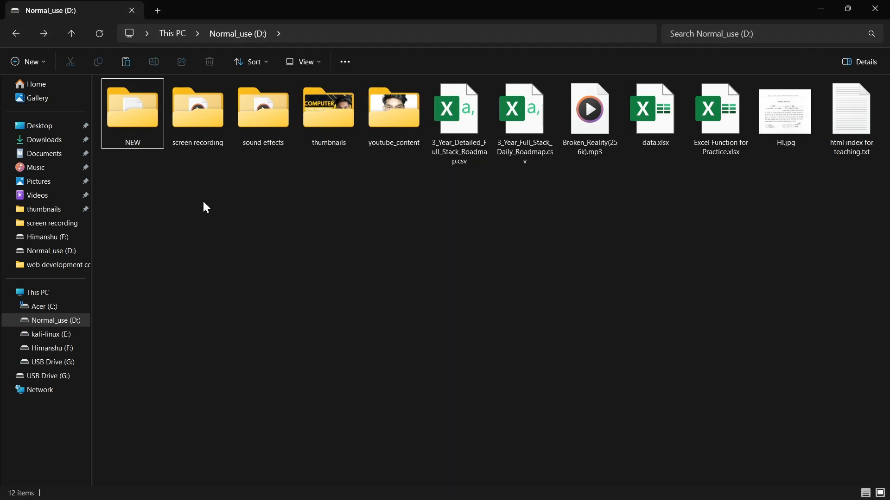